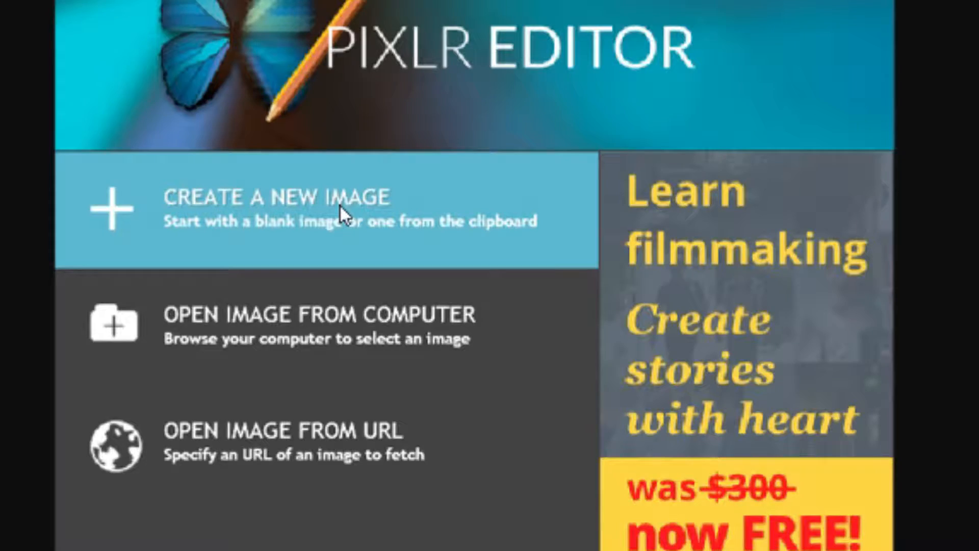
# Step: Create a new image 2560 wide and 1440 high with a transparent background
pyautogui.click(340, 206)
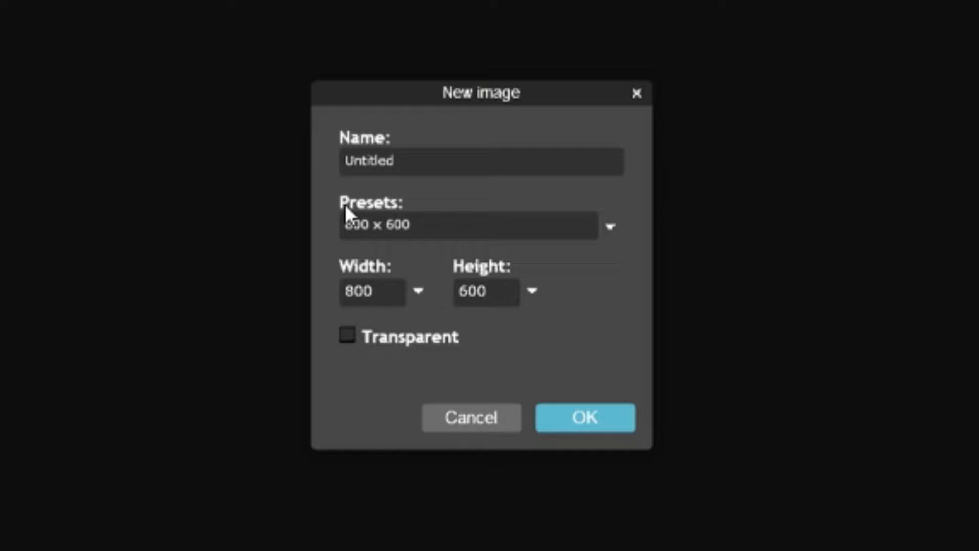
pyautogui.moveTo(386, 289); pyautogui.dragTo(336, 288)
pyautogui.write('2560')
pyautogui.moveTo(494, 300); pyautogui.dragTo(453, 298)
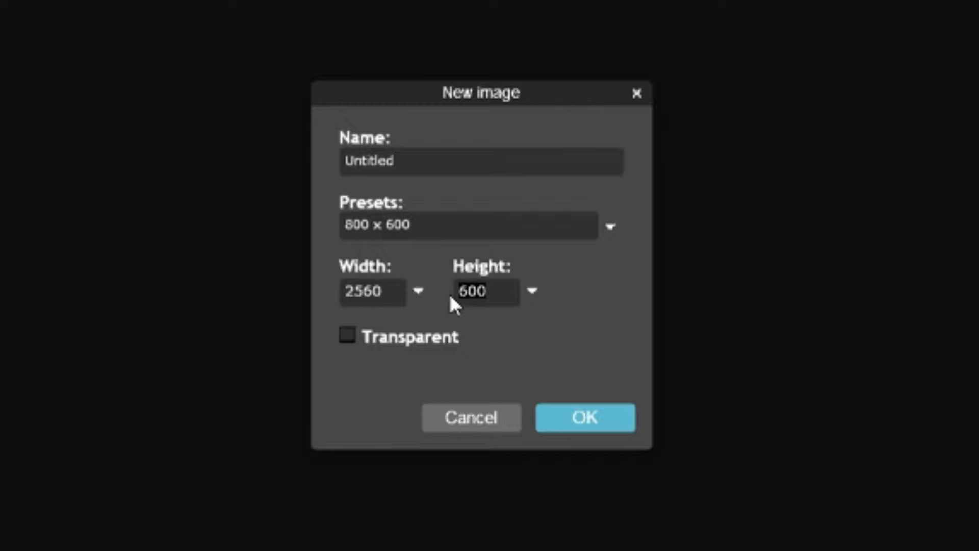
pyautogui.write('1440')
pyautogui.click(348, 336)
pyautogui.click(588, 414)
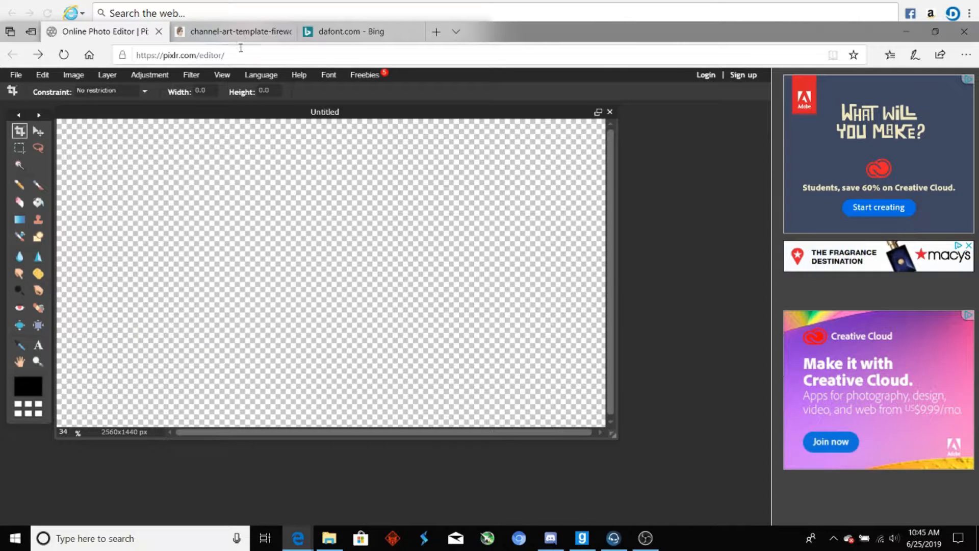
# Step: Switch to the channel art template page and save the picture as channel-art-template-fireworks in PNG format in Pictures
pyautogui.click(241, 32)
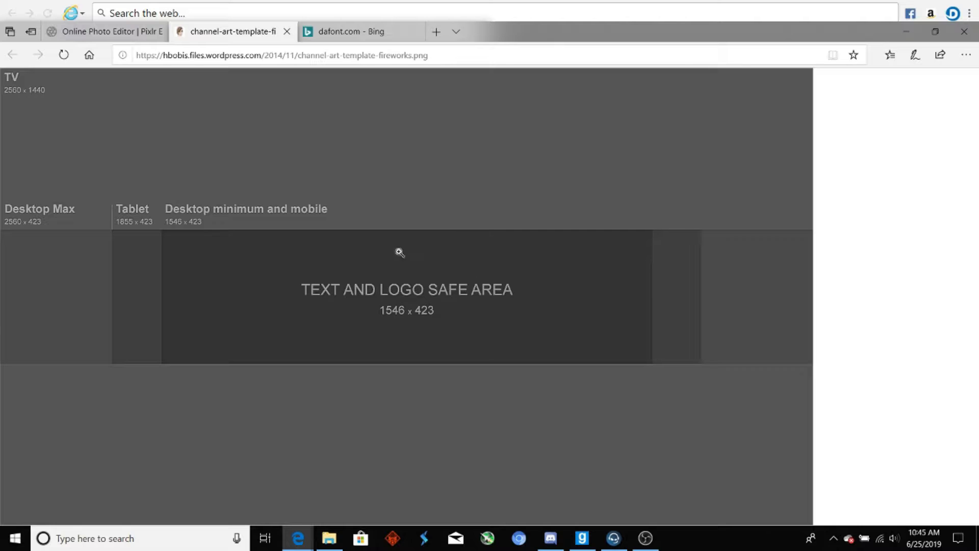
pyautogui.rightClick(401, 211)
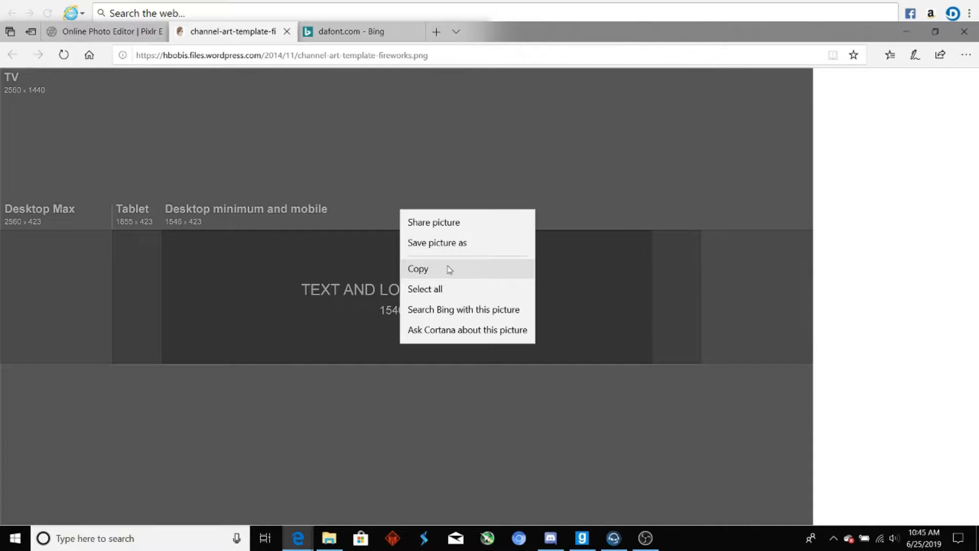
pyautogui.click(450, 243)
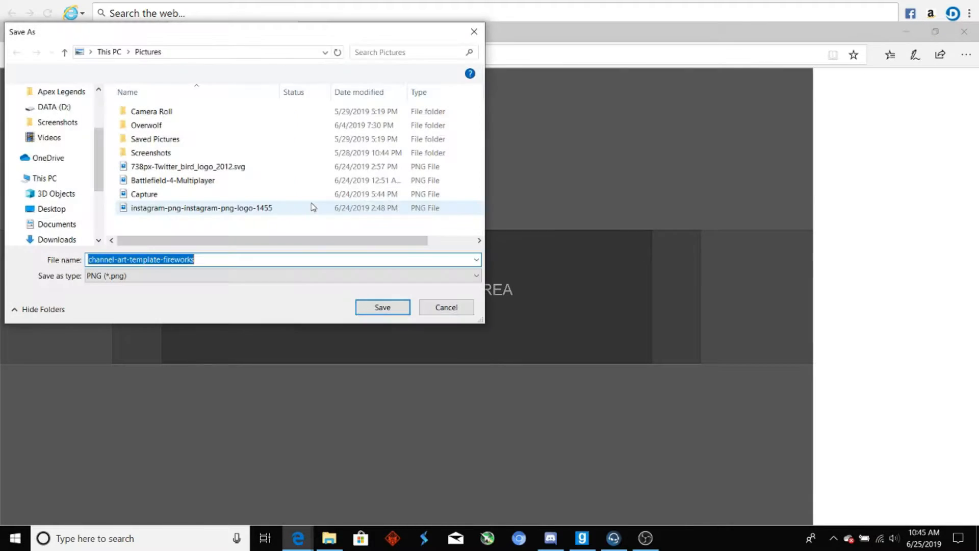
pyautogui.click(381, 307)
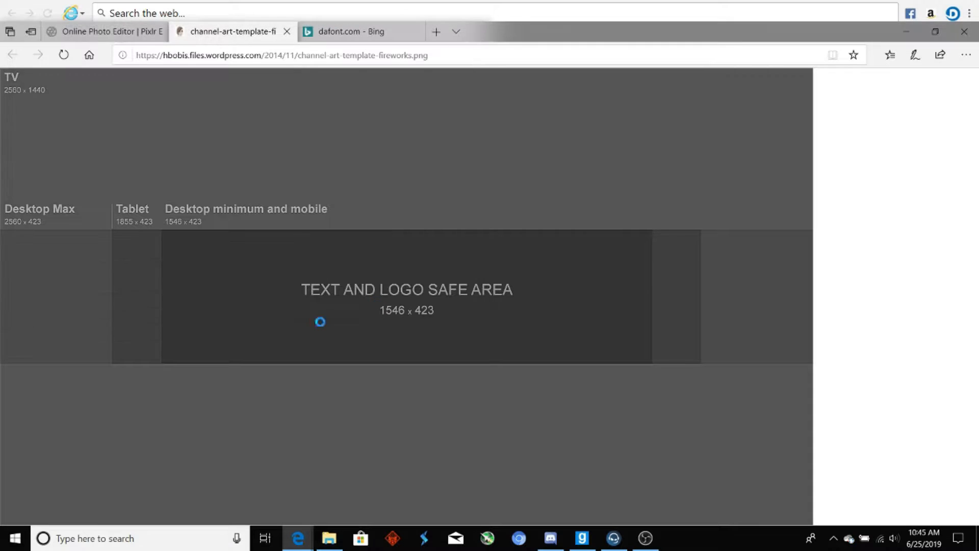
# Step: Return to the Pixlr editor and open the channel-art-template-fireworks image as a layer on the blank canvas
pyautogui.click(97, 35)
pyautogui.scroll(-2, 369, 248)
pyautogui.scroll(2, 369, 249)
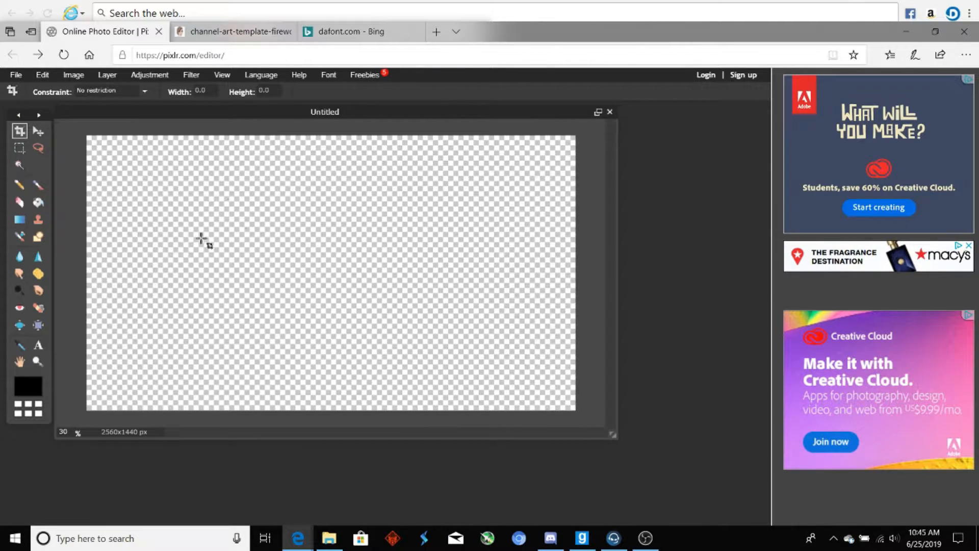
pyautogui.click(113, 75)
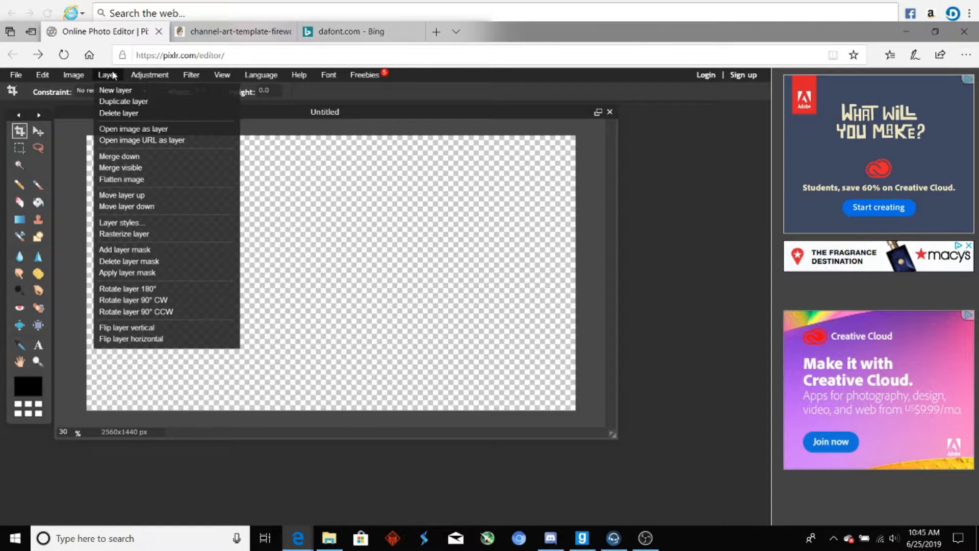
pyautogui.click(141, 133)
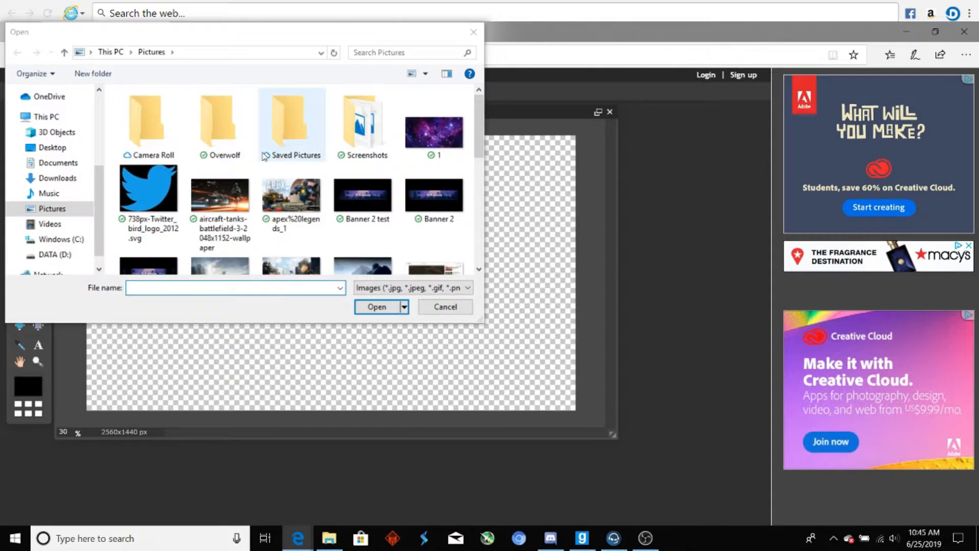
pyautogui.scroll(-5, 264, 155)
pyautogui.scroll(1, 158, 213)
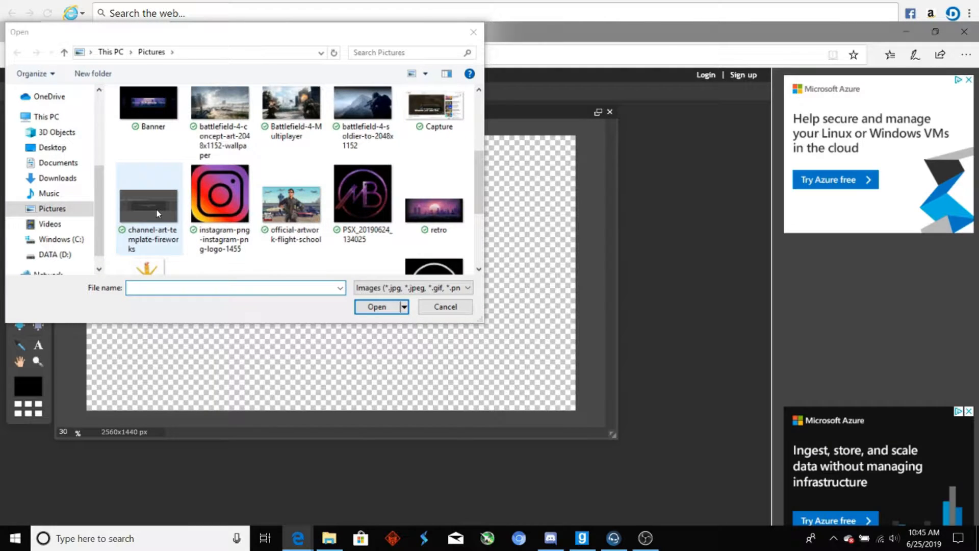
pyautogui.click(158, 213)
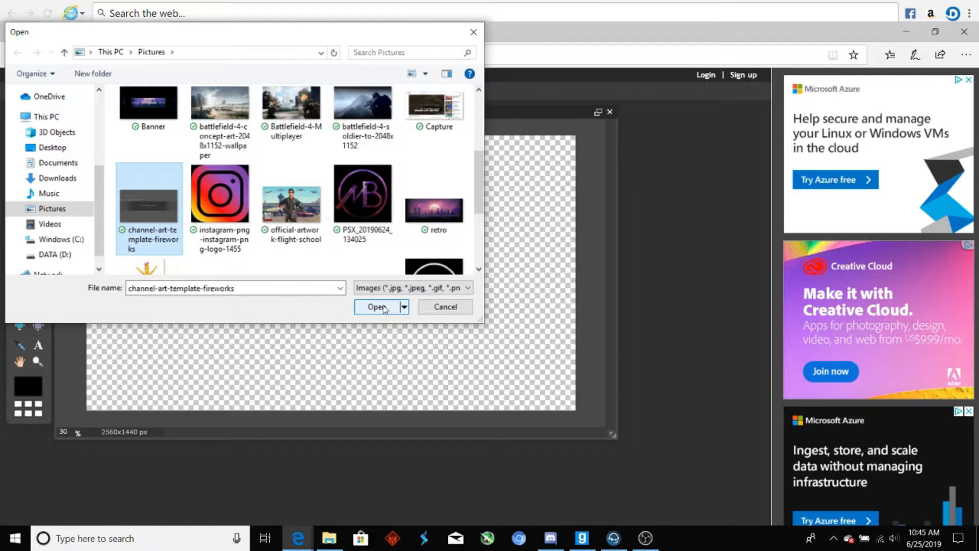
pyautogui.click(377, 306)
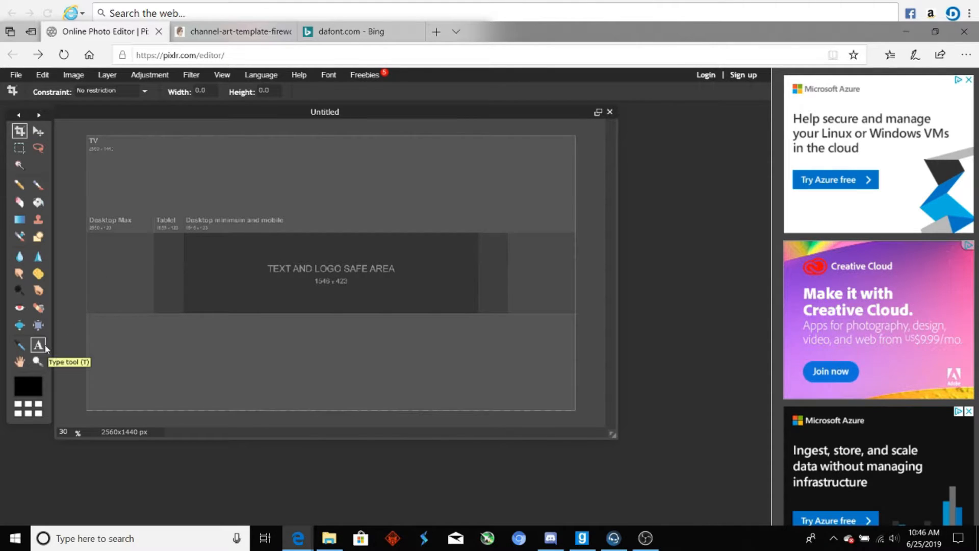
# Step: Draw filled black rectangles covering the full-width template areas above and below the central desktop band
pyautogui.click(38, 236)
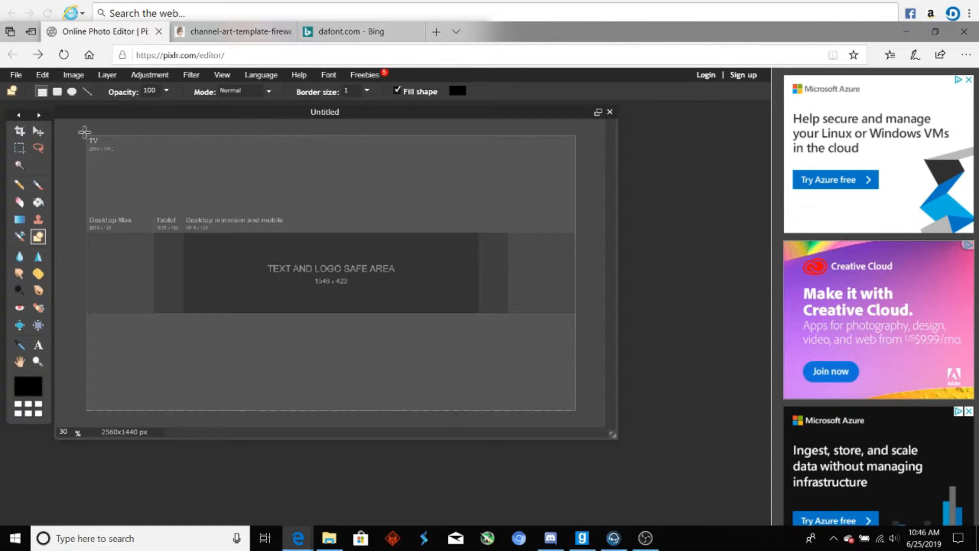
pyautogui.moveTo(89, 134); pyautogui.dragTo(586, 231)
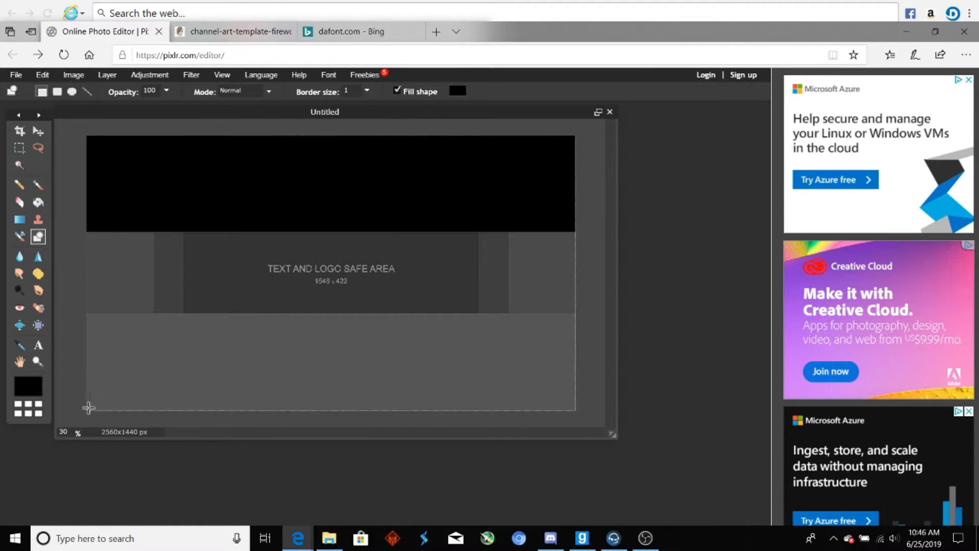
pyautogui.moveTo(84, 413); pyautogui.dragTo(591, 314)
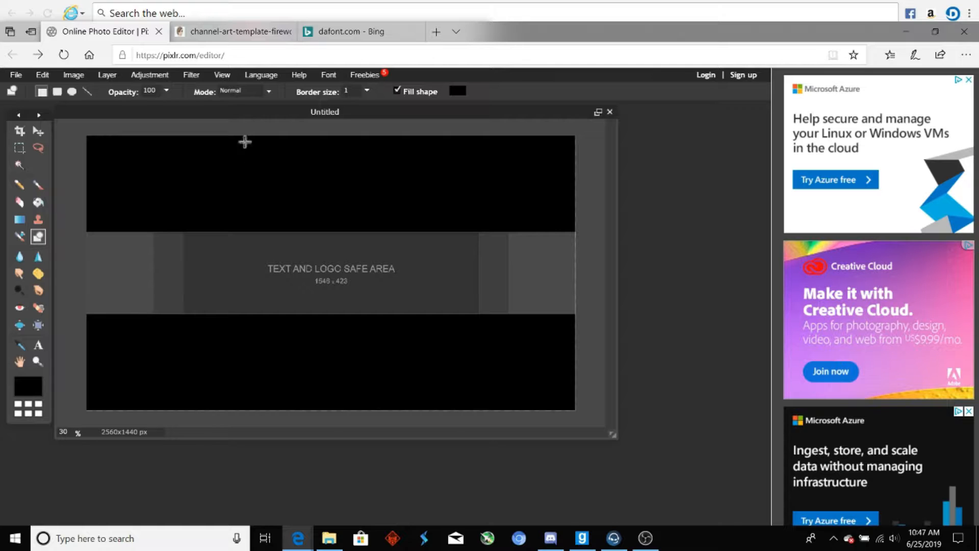
# Step: Add the text "Mr Be Wheezing" in the template's text and logo safe area
pyautogui.click(44, 343)
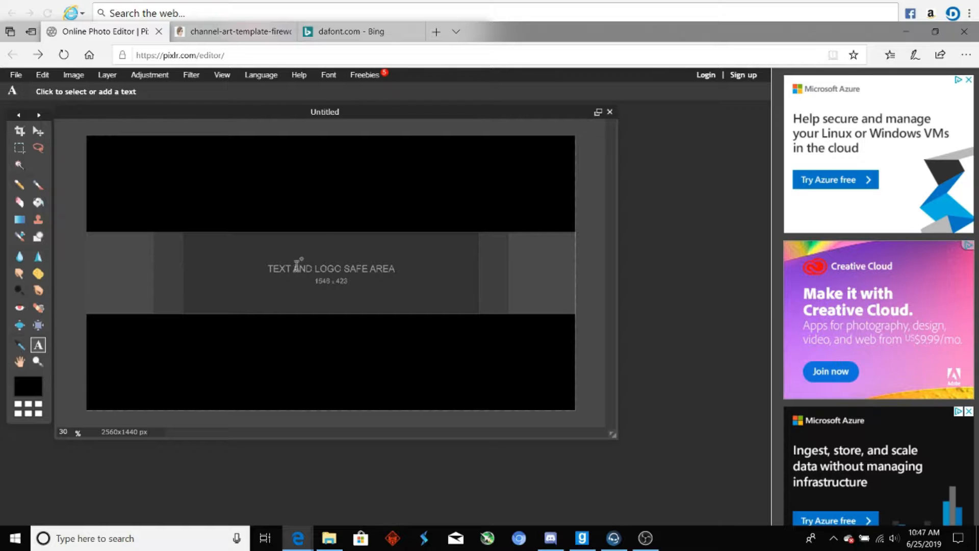
pyautogui.click(293, 266)
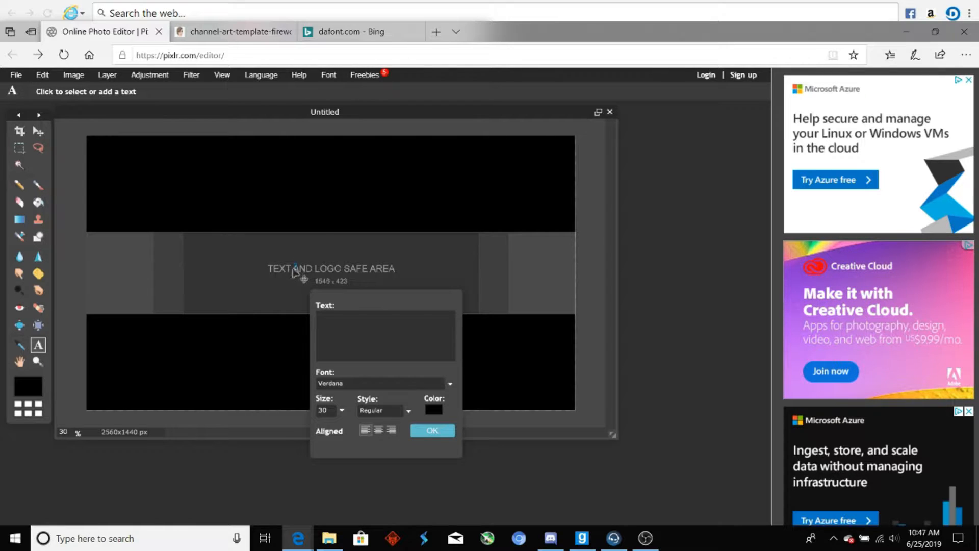
pyautogui.write('Mr W')
pyautogui.write('Be Wheezing')
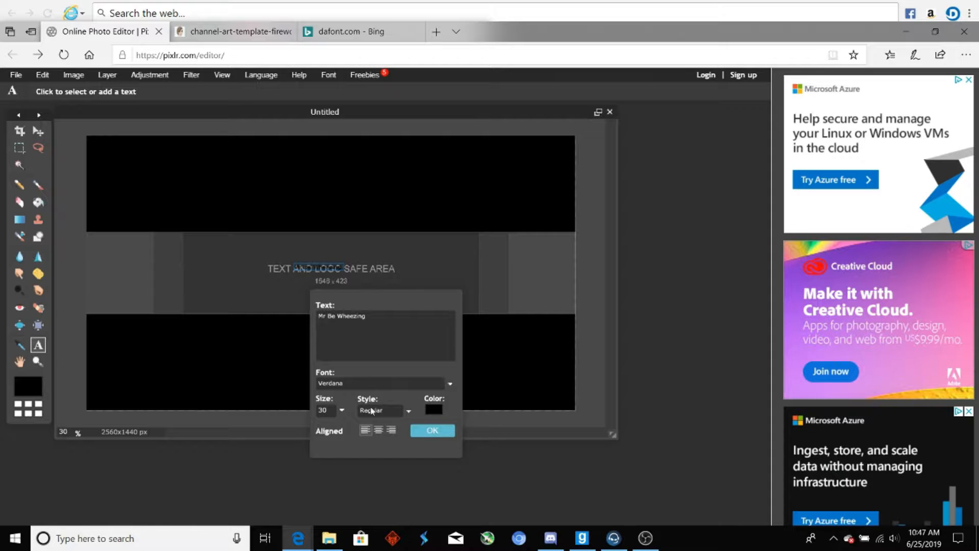
# Step: Set the text to size 130 in the Againts font and move it to the upper-left part of the safe area
pyautogui.doubleClick(328, 410)
pyautogui.press('BackSpace')
pyautogui.write('130')
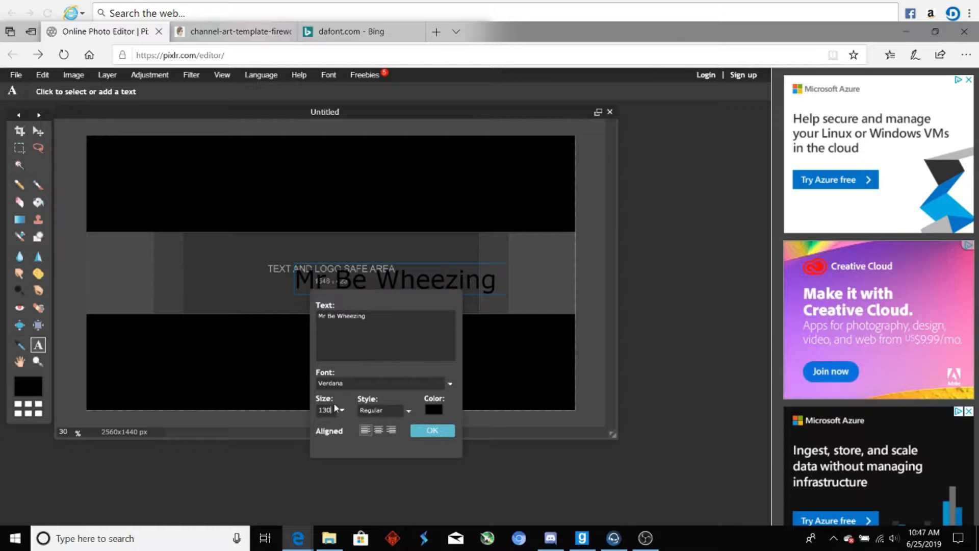
pyautogui.click(350, 385)
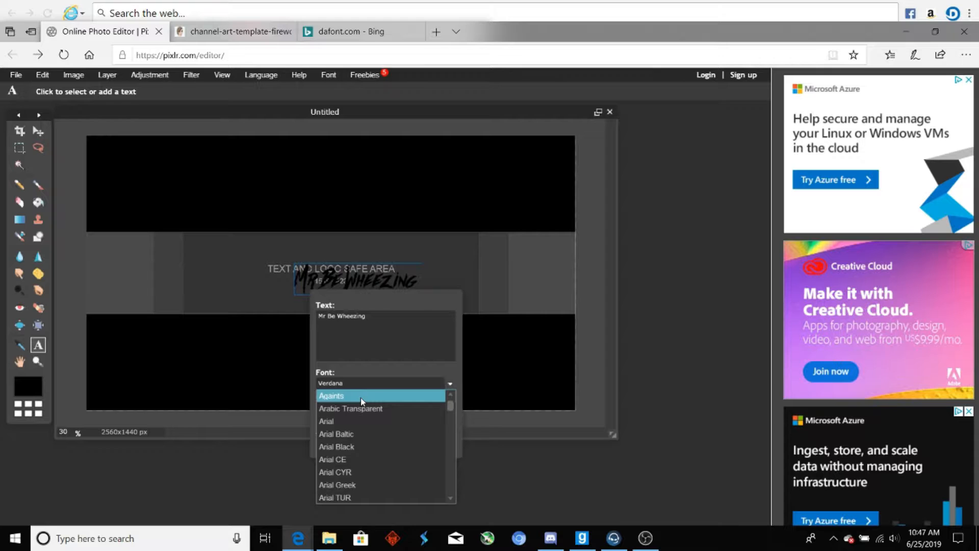
pyautogui.click(361, 397)
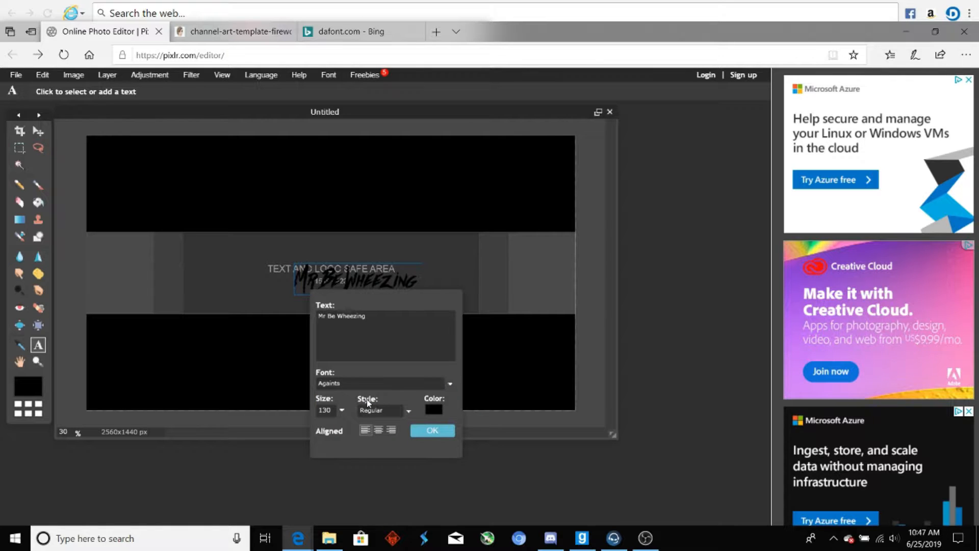
pyautogui.moveTo(381, 287); pyautogui.dragTo(298, 252)
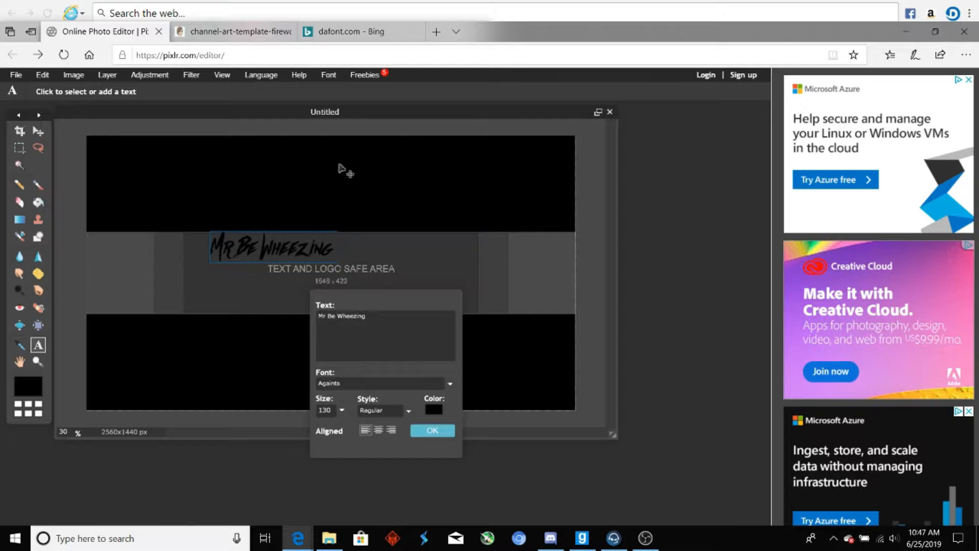
# Step: Open the DaFont site, find Againts on page 2 of the Script > Brush fonts, and bring up its download's save options
pyautogui.click(350, 33)
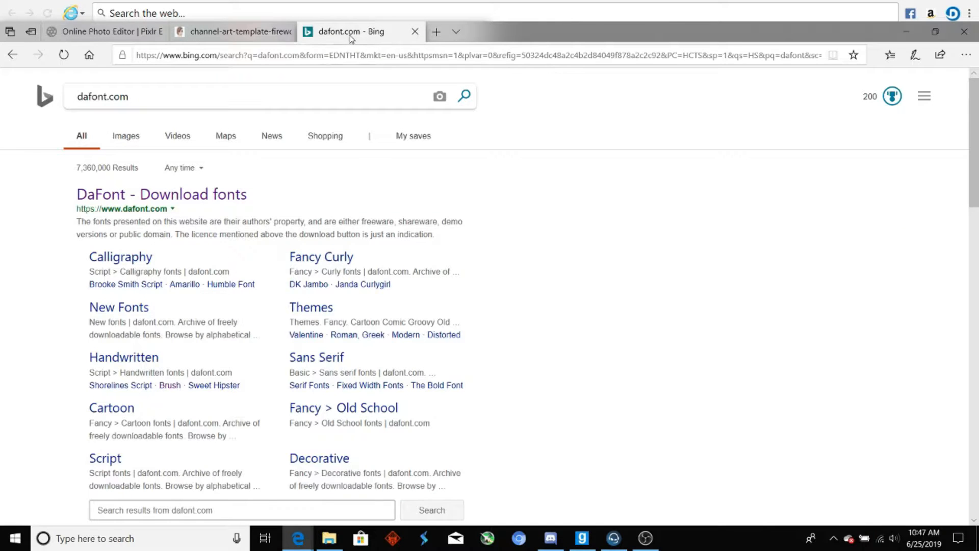
pyautogui.click(240, 193)
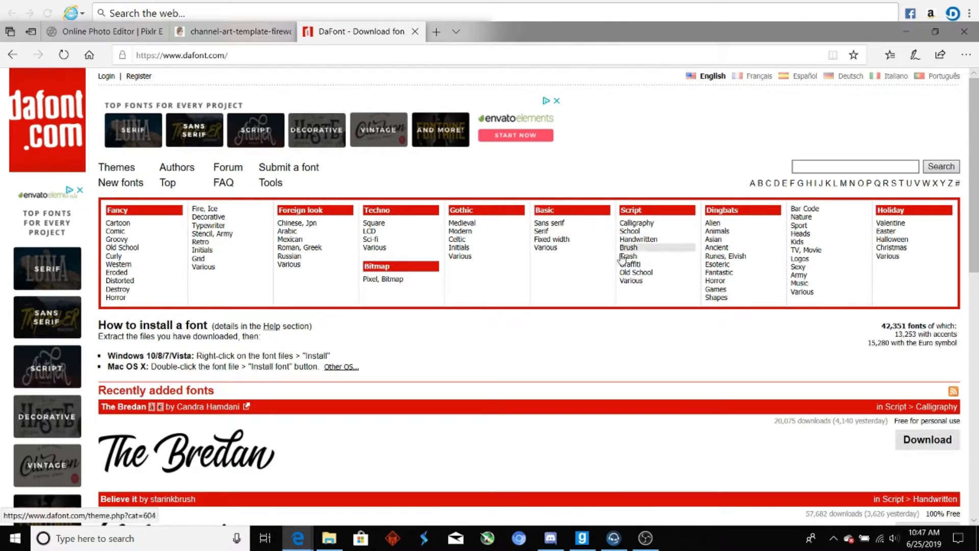
pyautogui.scroll(-10, 338, 338)
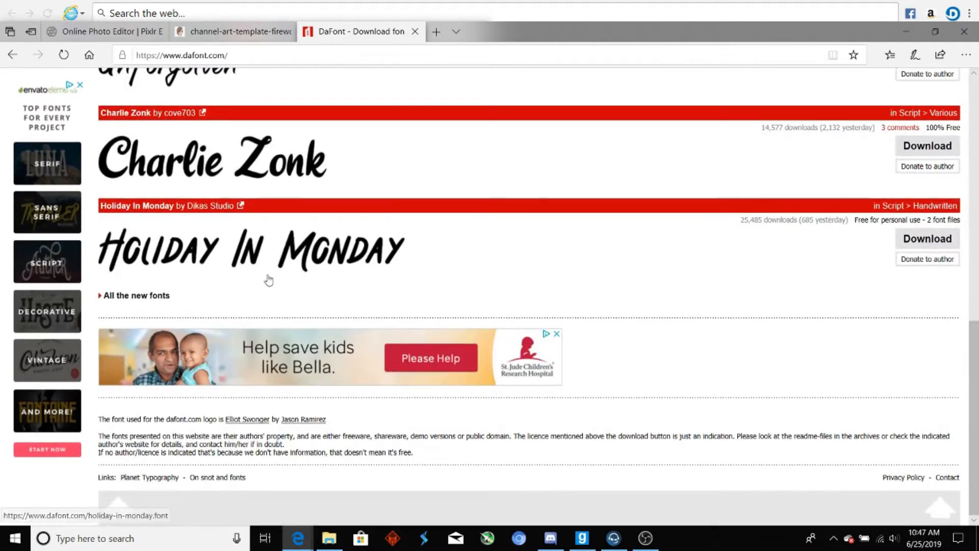
pyautogui.scroll(10, 266, 280)
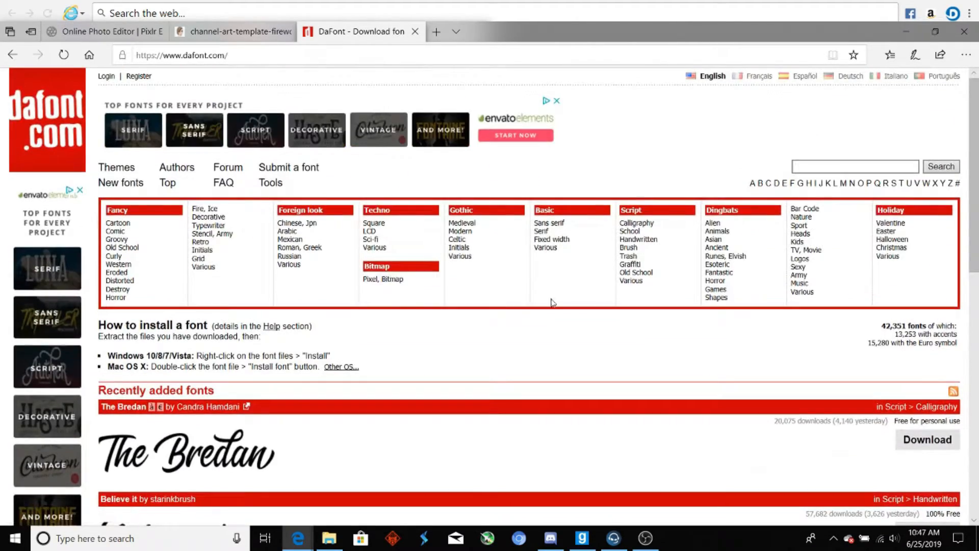
pyautogui.click(640, 249)
pyautogui.click(120, 342)
pyautogui.scroll(-15, 262, 336)
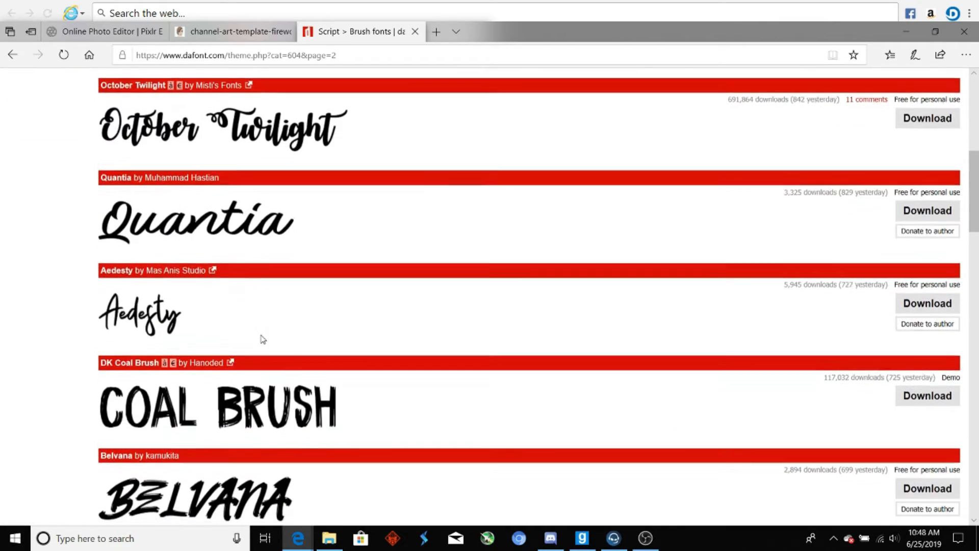
pyautogui.scroll(-10, 261, 341)
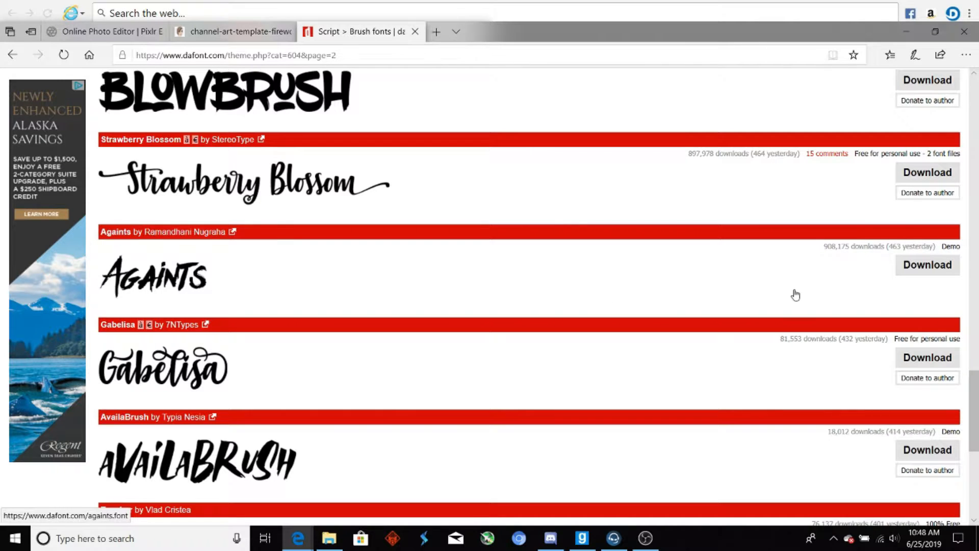
pyautogui.click(926, 265)
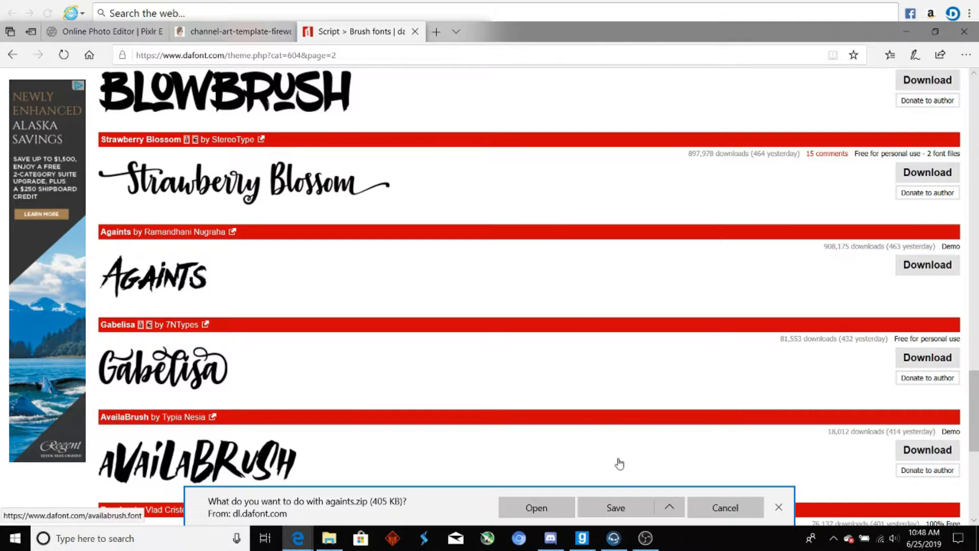
pyautogui.click(669, 508)
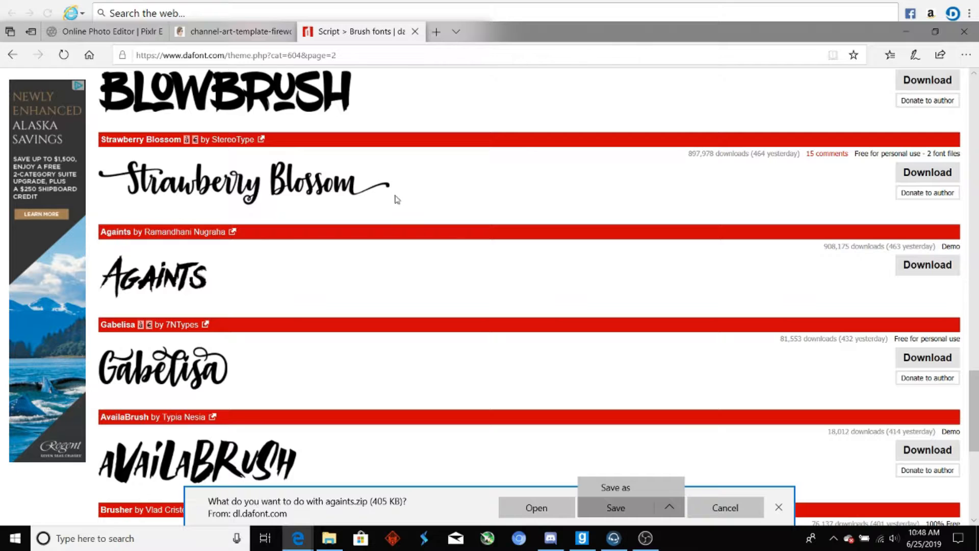
# Step: Return to the Pixlr editor, confirm the "Mr Be Wheezing" text, and move it to the centre of the safe area
pyautogui.click(221, 33)
pyautogui.click(138, 32)
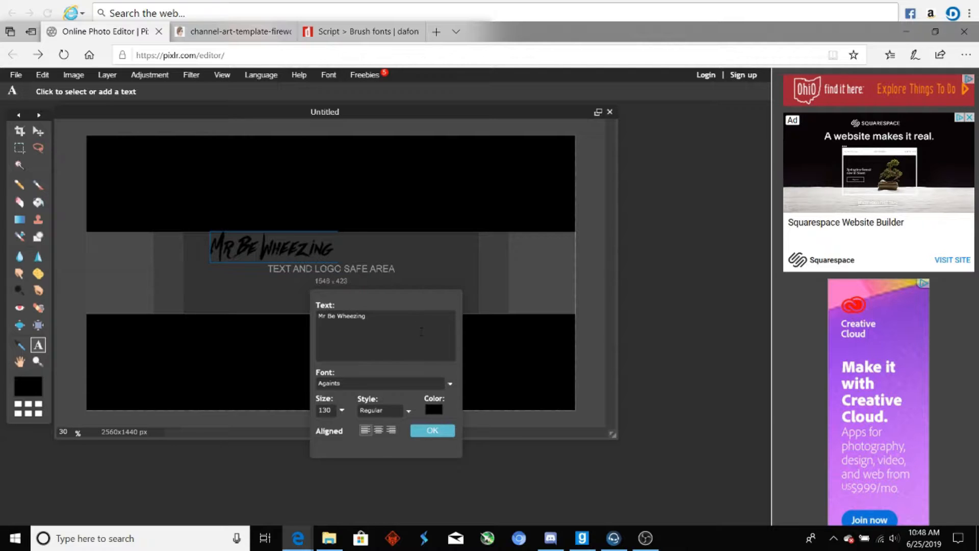
pyautogui.click(434, 431)
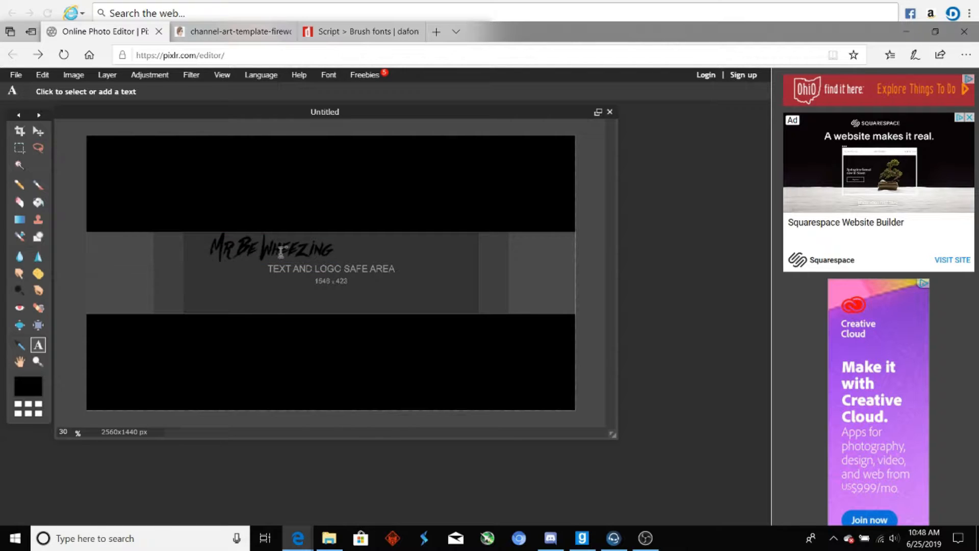
pyautogui.click(38, 131)
pyautogui.moveTo(265, 253); pyautogui.dragTo(325, 275)
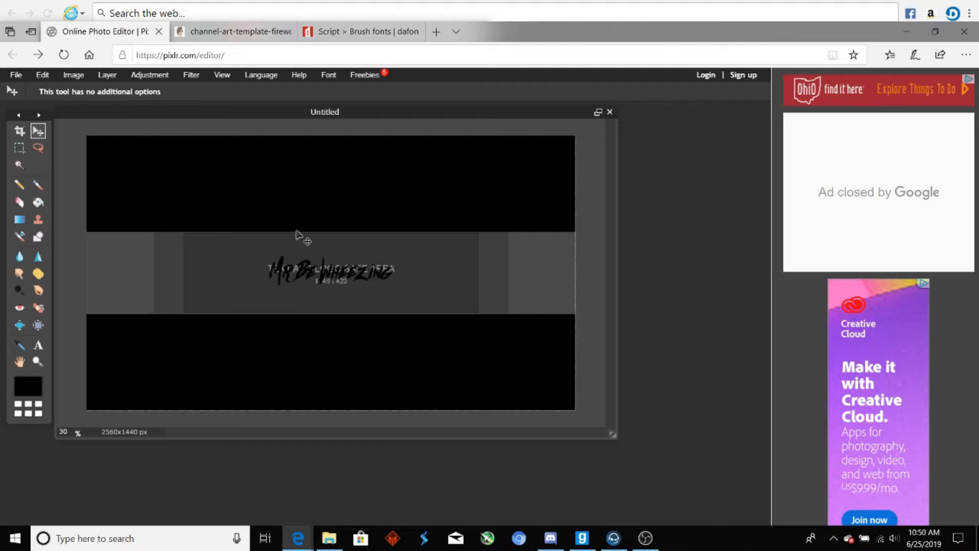
# Step: Apply a drop shadow layer style with distance 5 and size 5 to the "Mr Be Wheezing" text
pyautogui.click(106, 75)
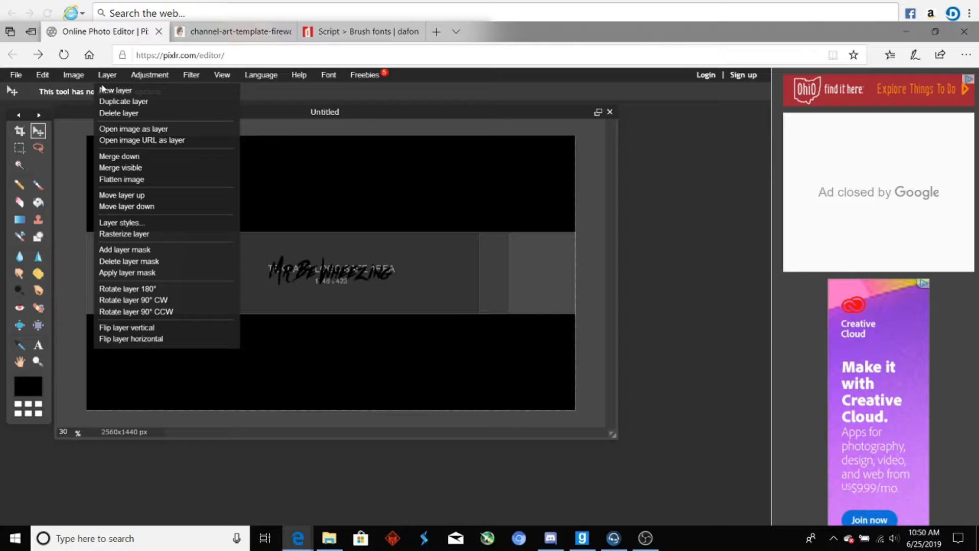
pyautogui.click(152, 225)
pyautogui.moveTo(390, 170); pyautogui.dragTo(557, 161)
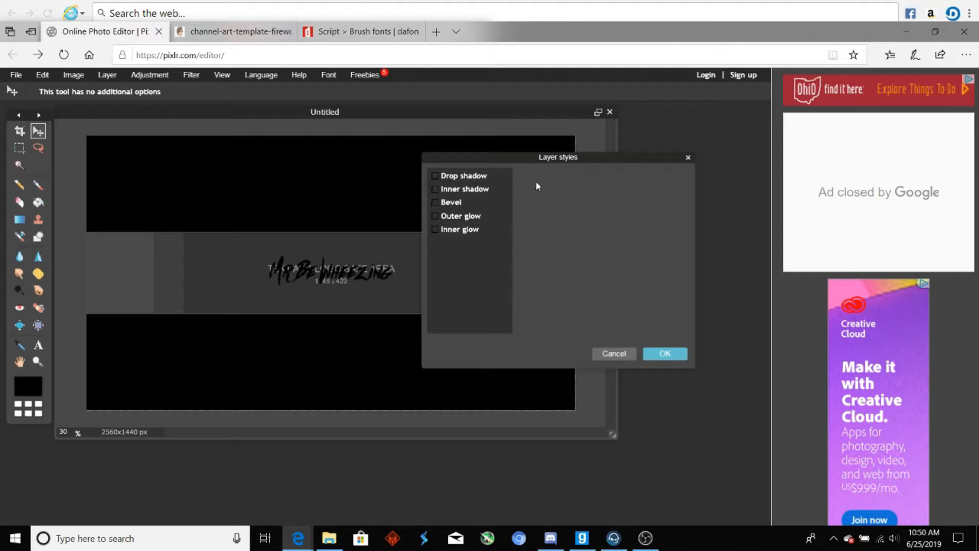
pyautogui.click(438, 179)
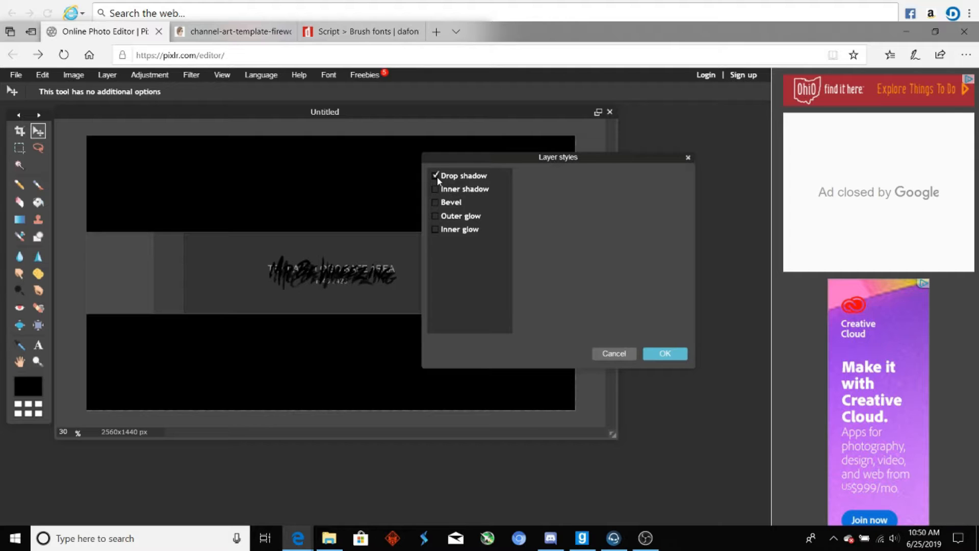
pyautogui.click(469, 178)
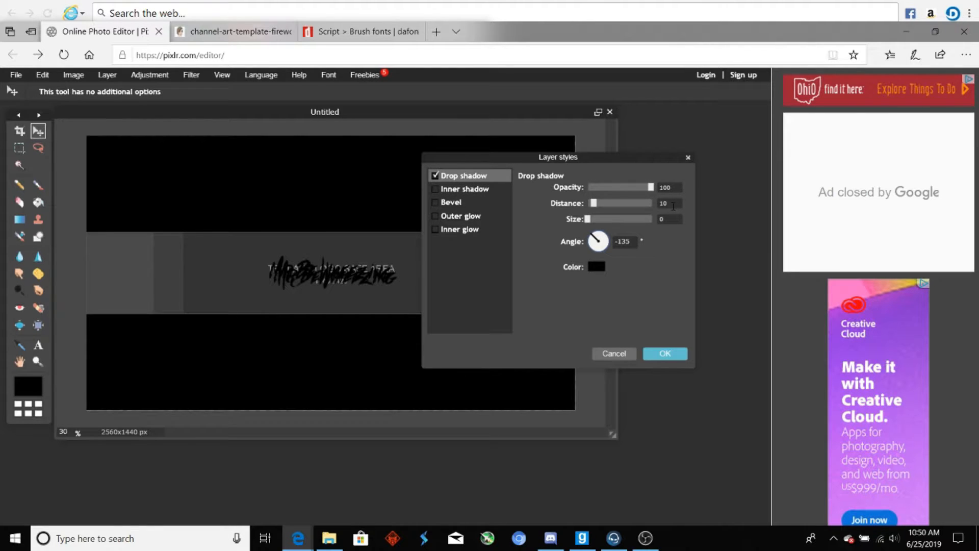
pyautogui.write('5')
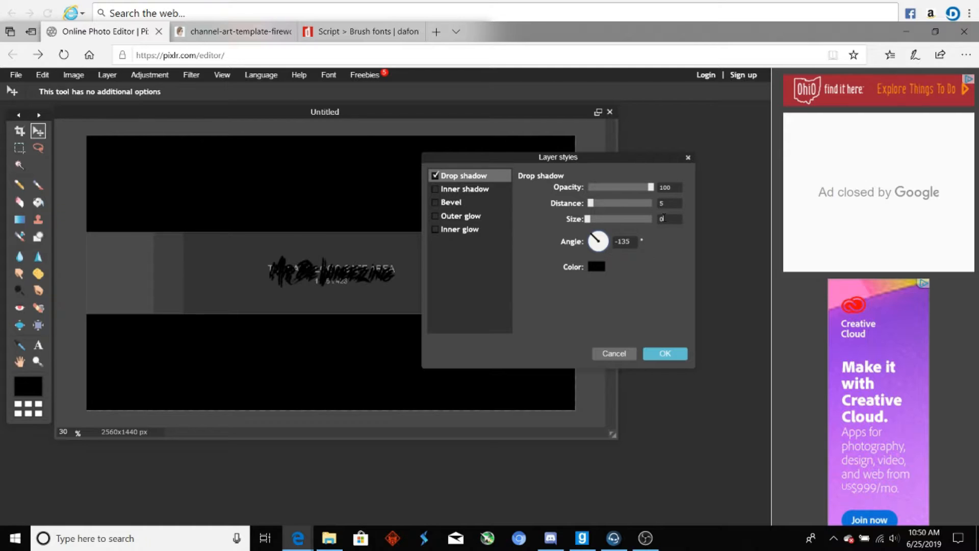
pyautogui.doubleClick(663, 220)
pyautogui.write('5')
pyautogui.click(666, 352)
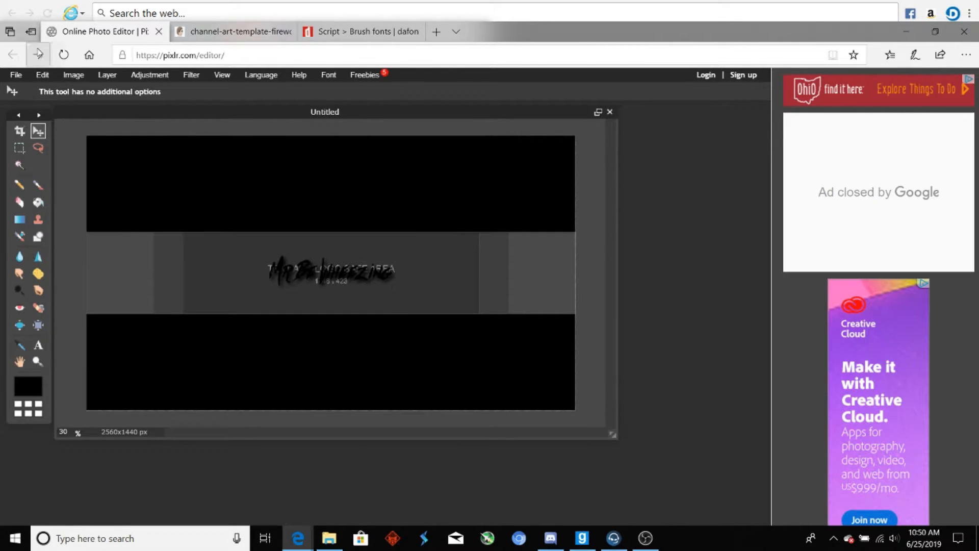
pyautogui.click(107, 77)
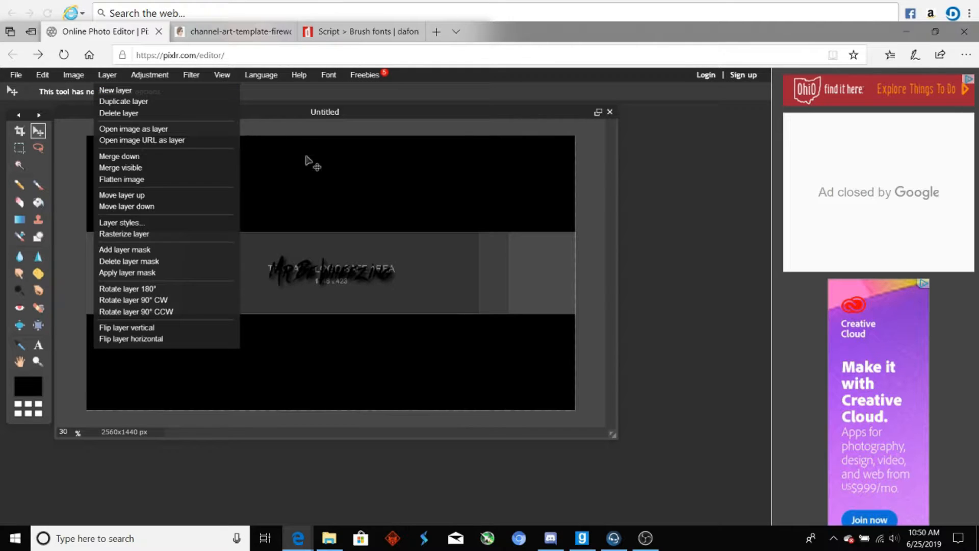
pyautogui.click(290, 110)
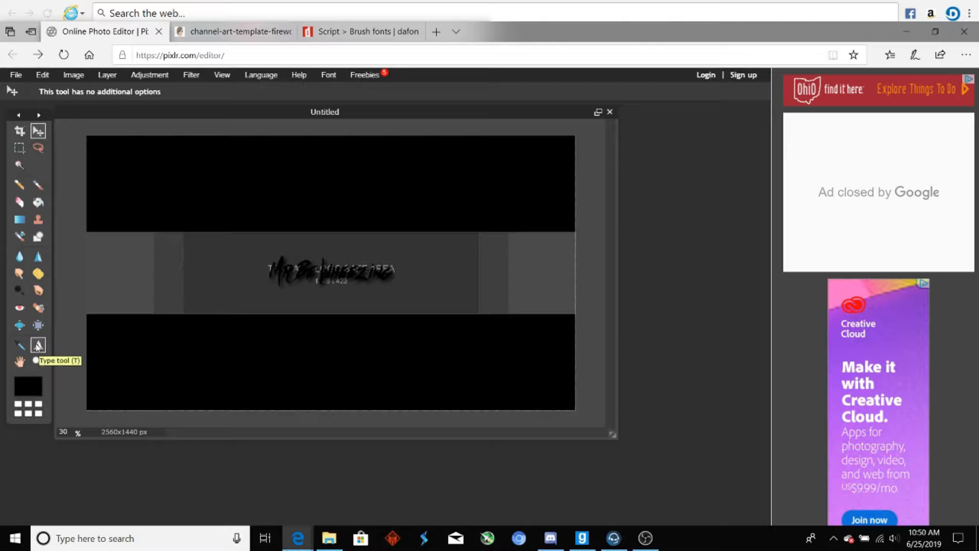
# Step: Change the colour of the "Mr Be Wheezing" text to white (ffffff) and check it up close
pyautogui.click(38, 347)
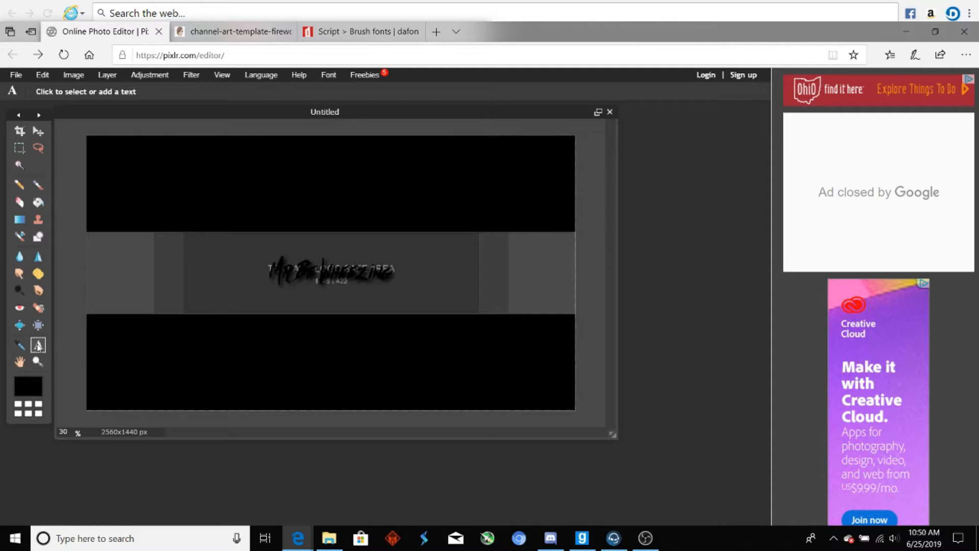
pyautogui.click(309, 268)
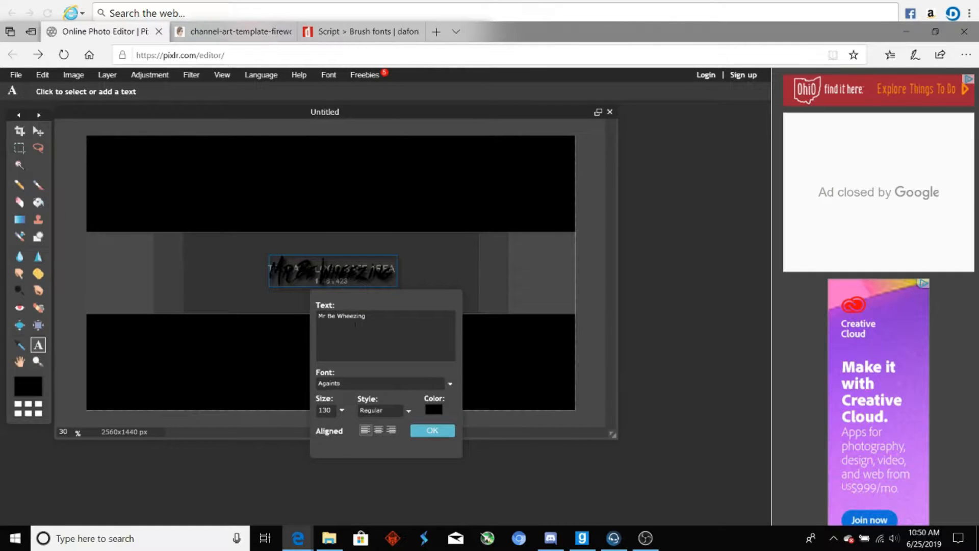
pyautogui.click(434, 409)
pyautogui.moveTo(482, 197); pyautogui.dragTo(481, 162)
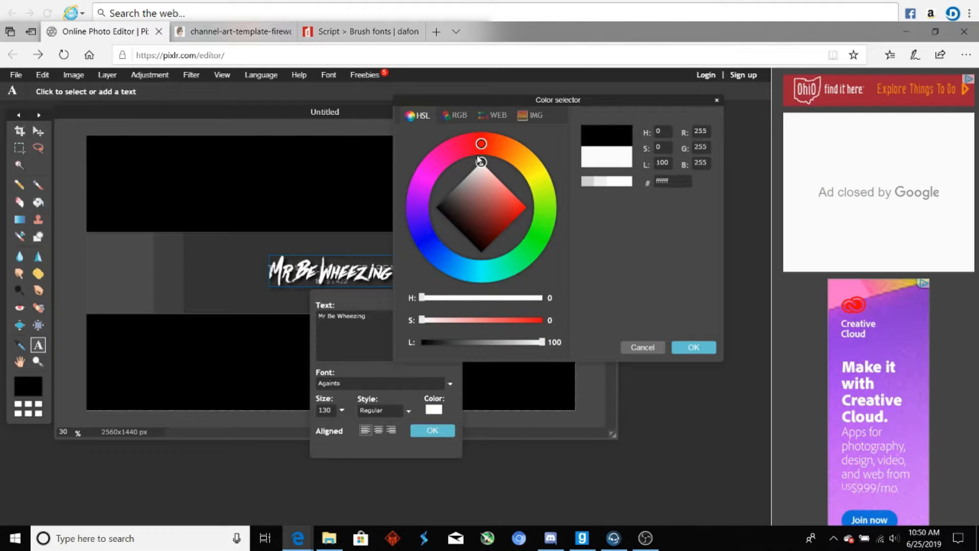
pyautogui.click(694, 348)
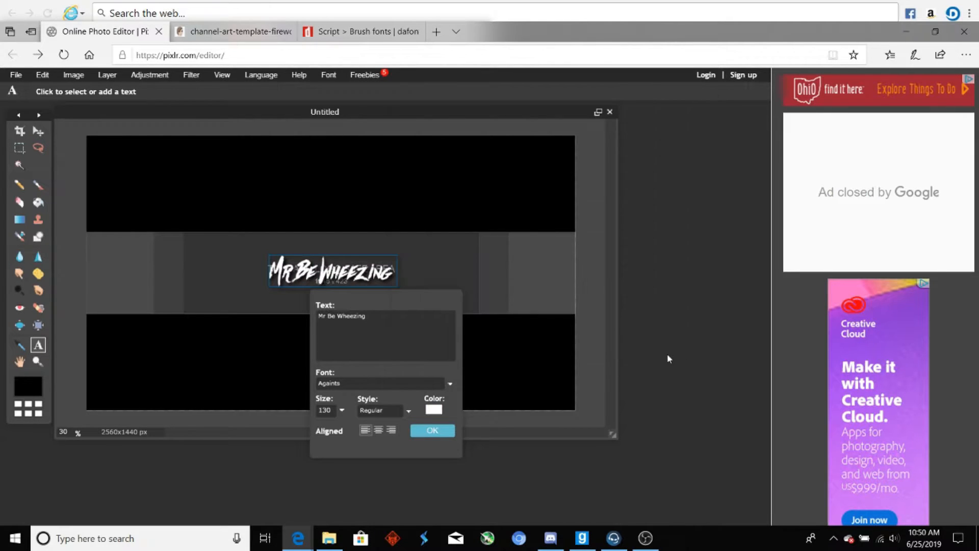
pyautogui.click(432, 431)
pyautogui.scroll(5, 378, 308)
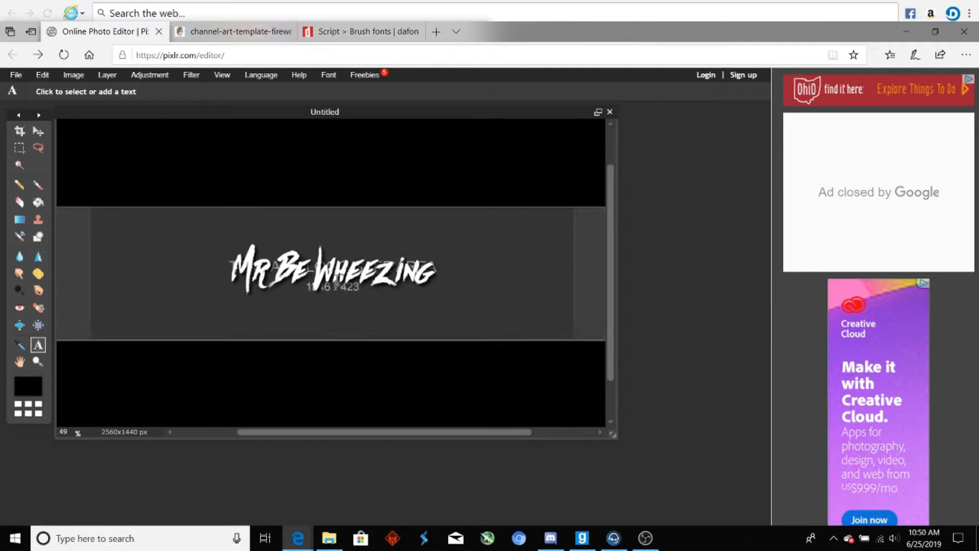
pyautogui.scroll(2, 337, 289)
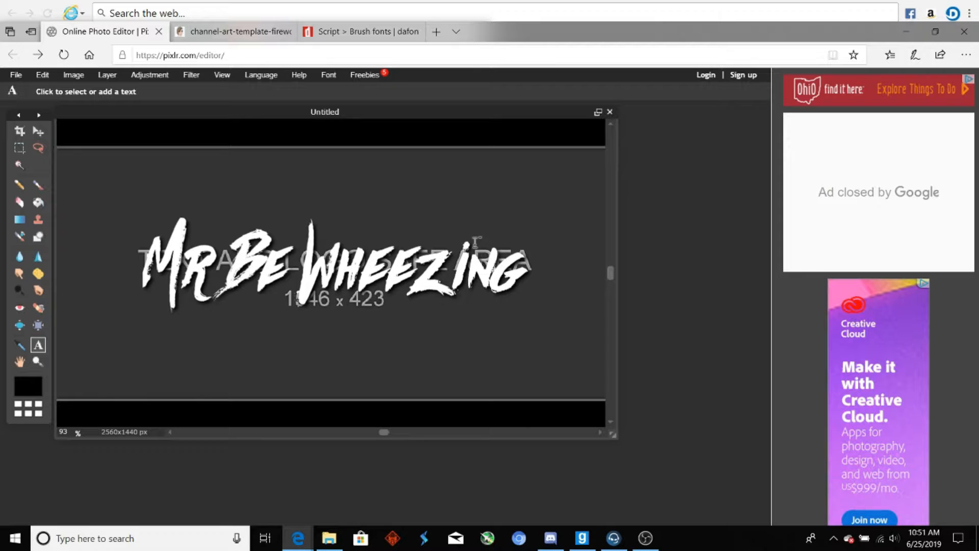
pyautogui.scroll(-6, 439, 271)
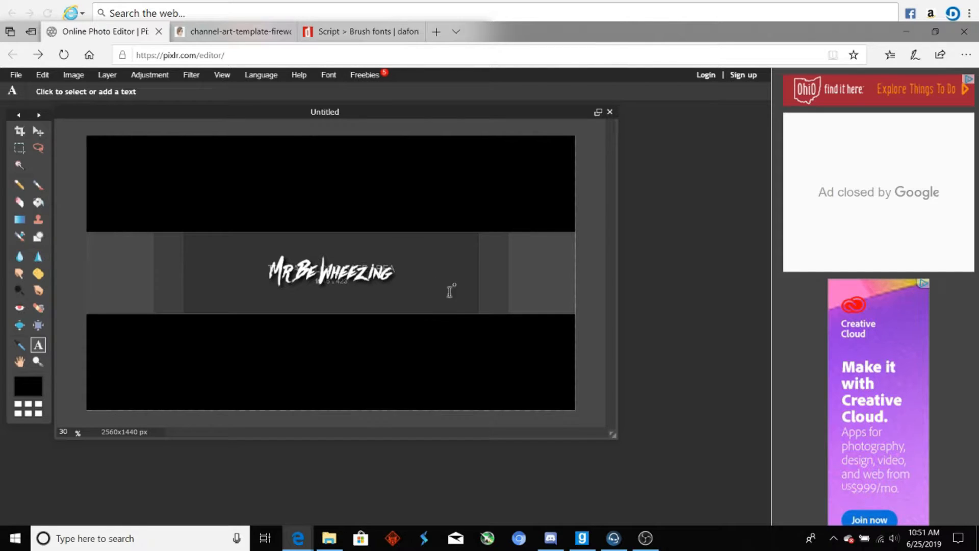
# Step: Search the web for "instagram png" in a new browser tab and browse the image results
pyautogui.click(436, 32)
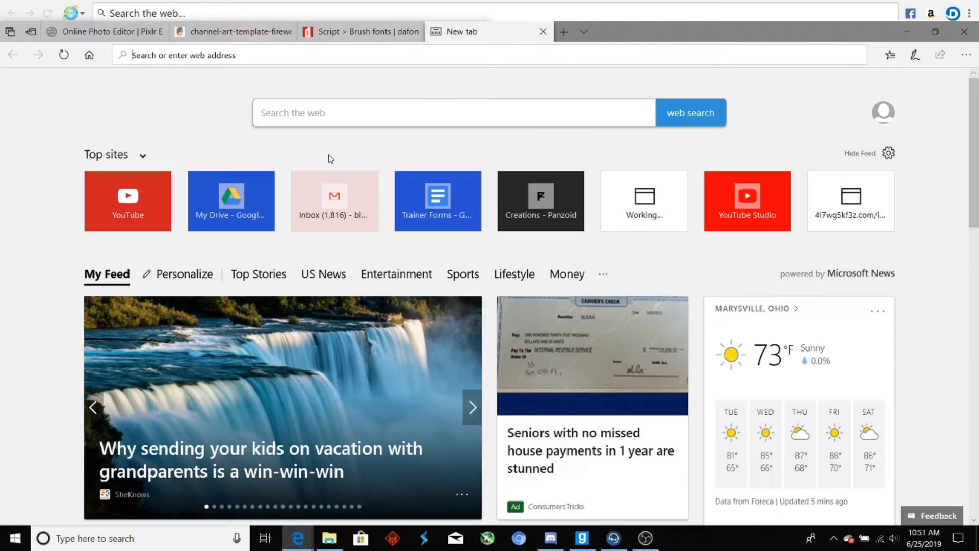
pyautogui.click(337, 116)
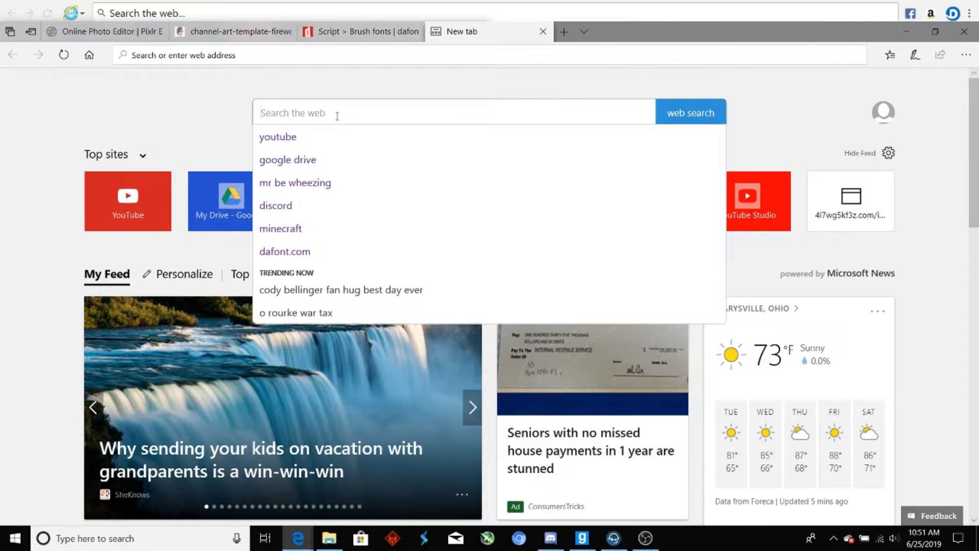
pyautogui.write('inst')
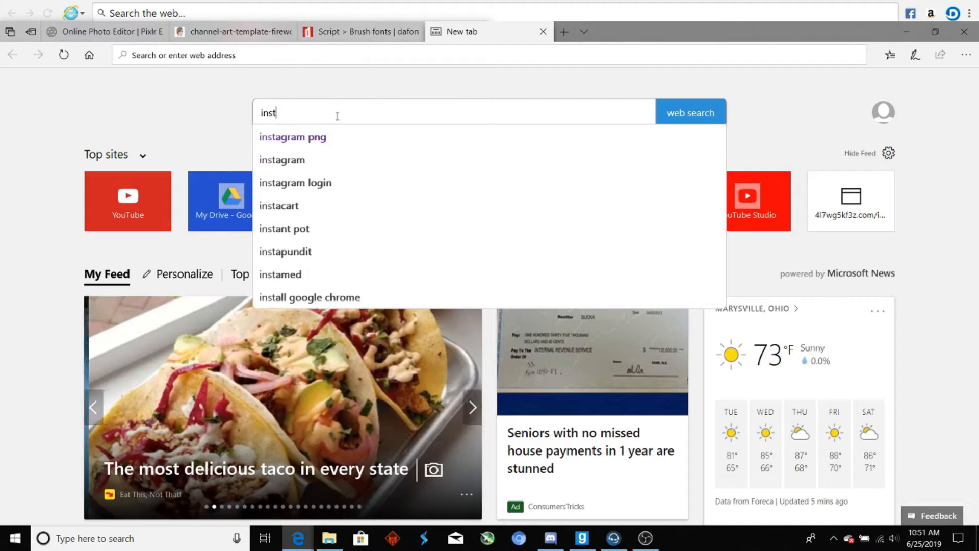
pyautogui.press('Down')
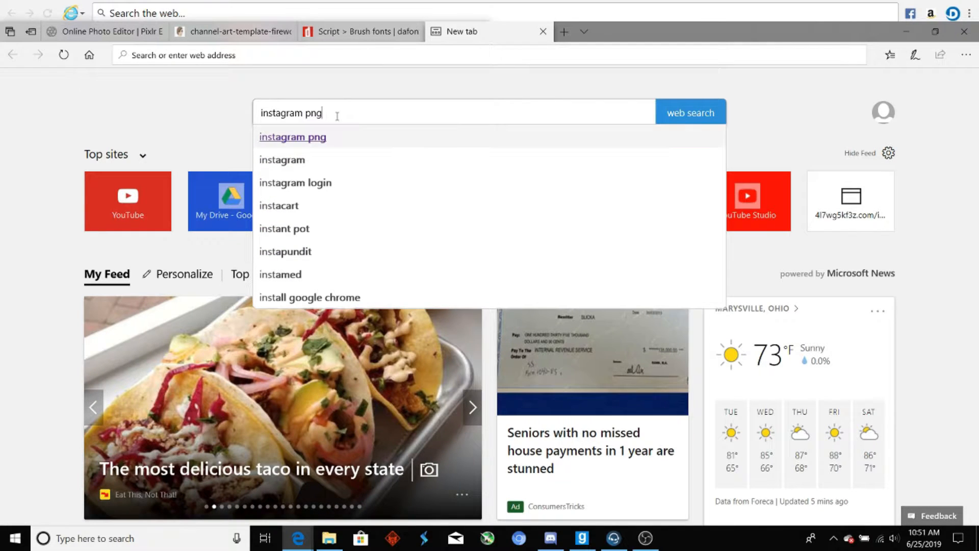
pyautogui.press('Return')
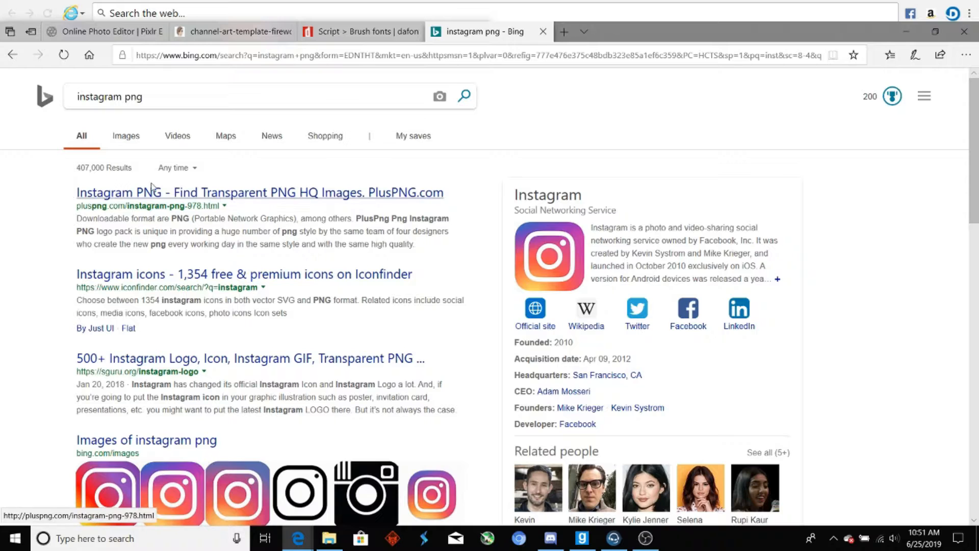
pyautogui.click(127, 137)
pyautogui.scroll(-3, 413, 262)
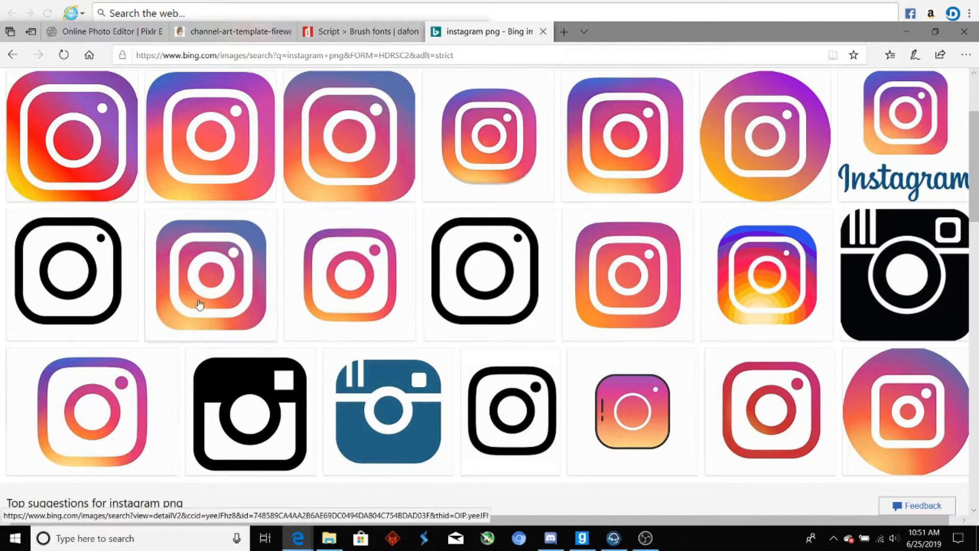
# Step: Open the 600 × 600 Instagram logo from Wikimedia Commons, start saving it to the Pictures folder, and cancel the save
pyautogui.click(228, 143)
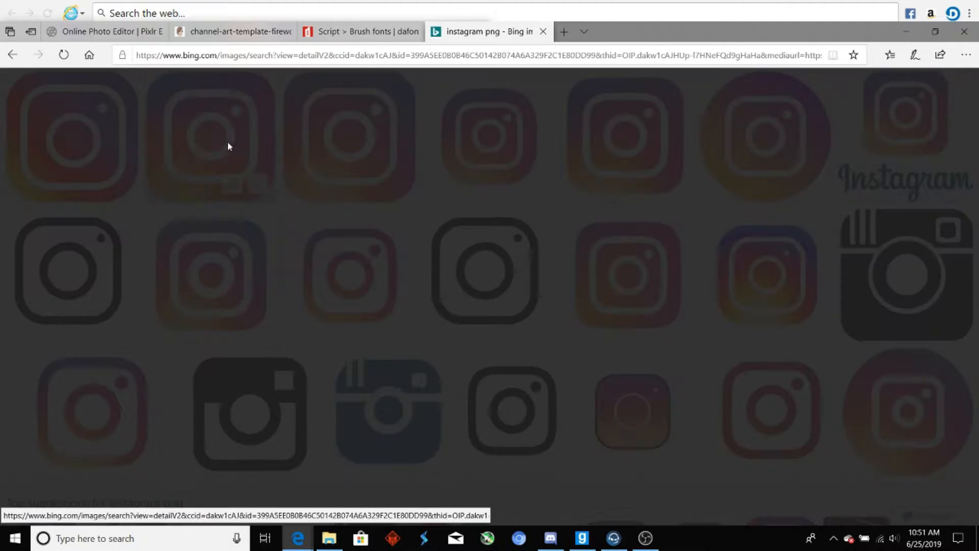
pyautogui.rightClick(320, 239)
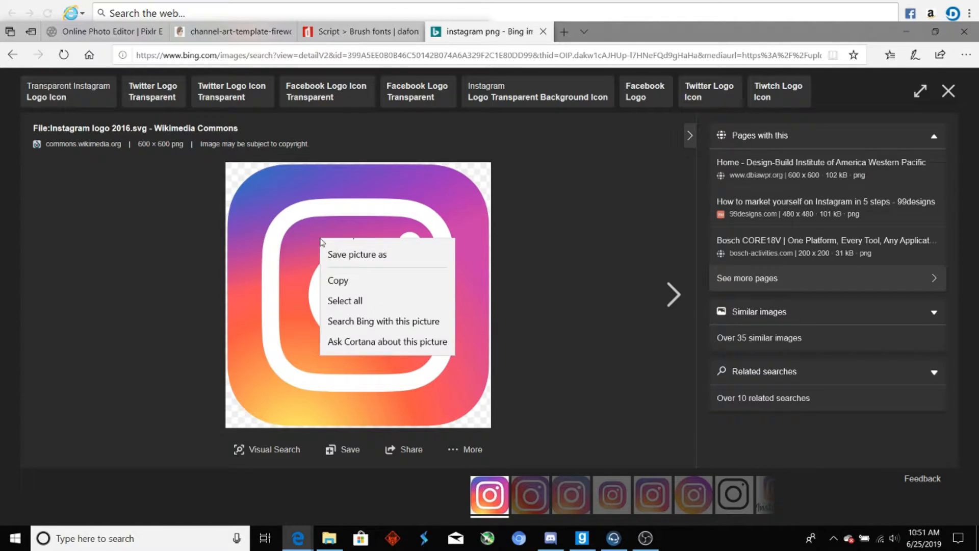
pyautogui.click(357, 272)
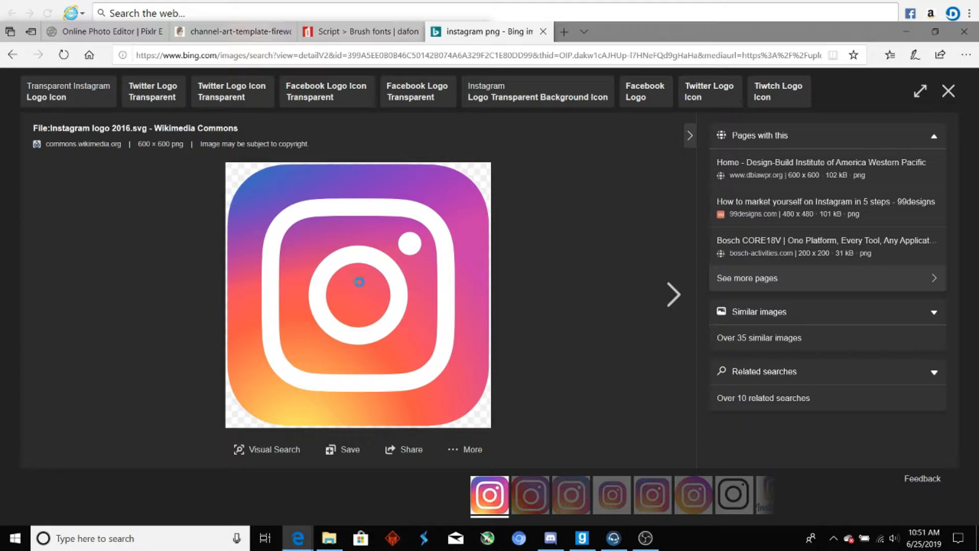
pyautogui.scroll(-1, 371, 214)
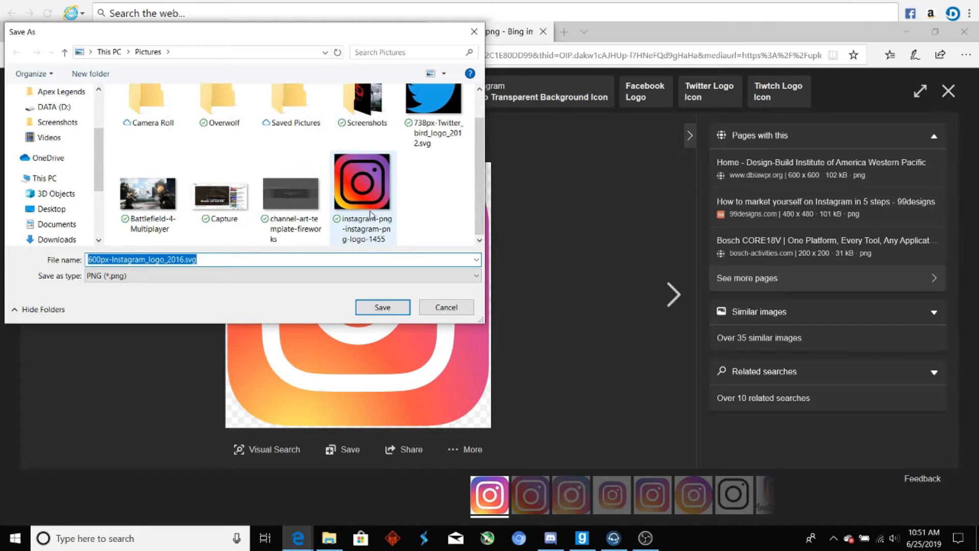
pyautogui.scroll(1, 385, 191)
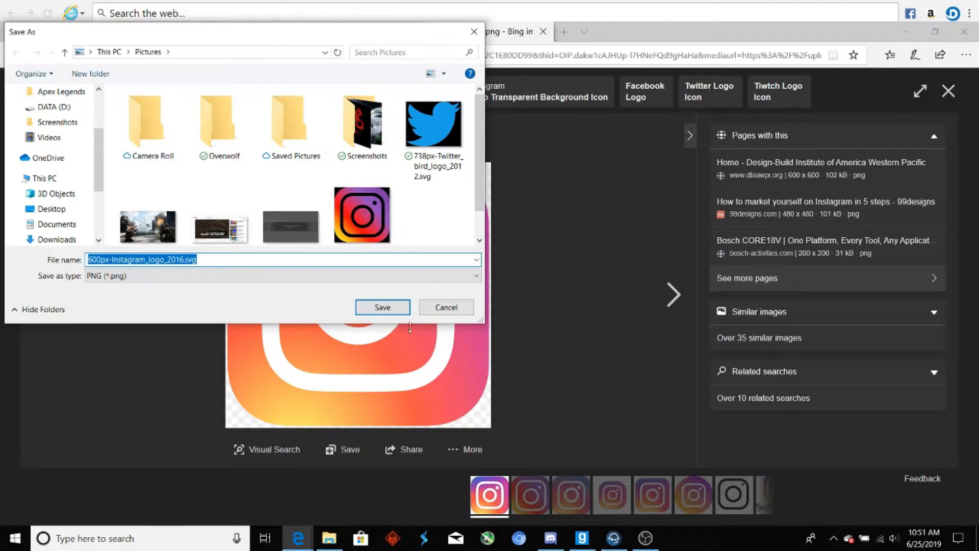
pyautogui.scroll(-1, 345, 188)
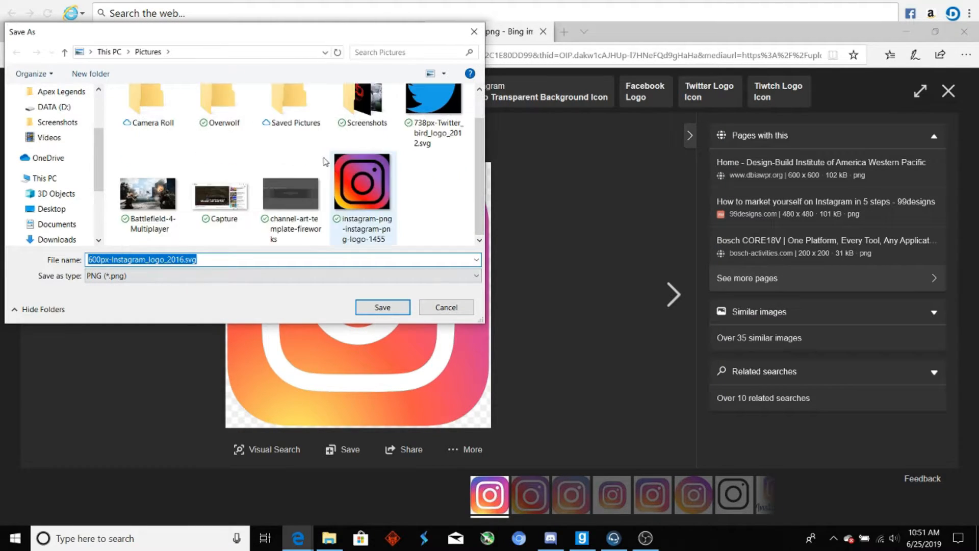
pyautogui.click(474, 32)
# Step: Return to the Pixlr editor and open instagram-png-instagram-png-logo-1455 from the Pictures folder as a layer
pyautogui.click(121, 31)
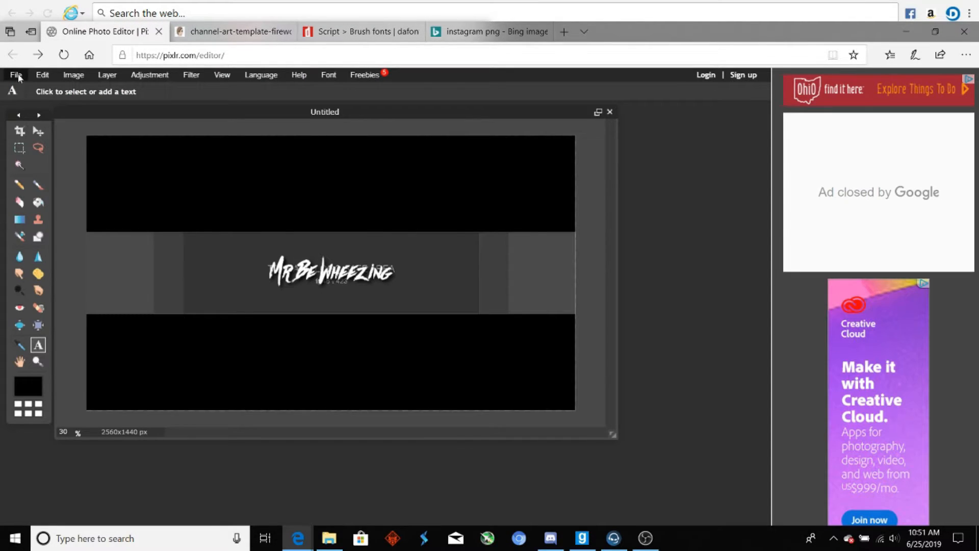
pyautogui.click(100, 77)
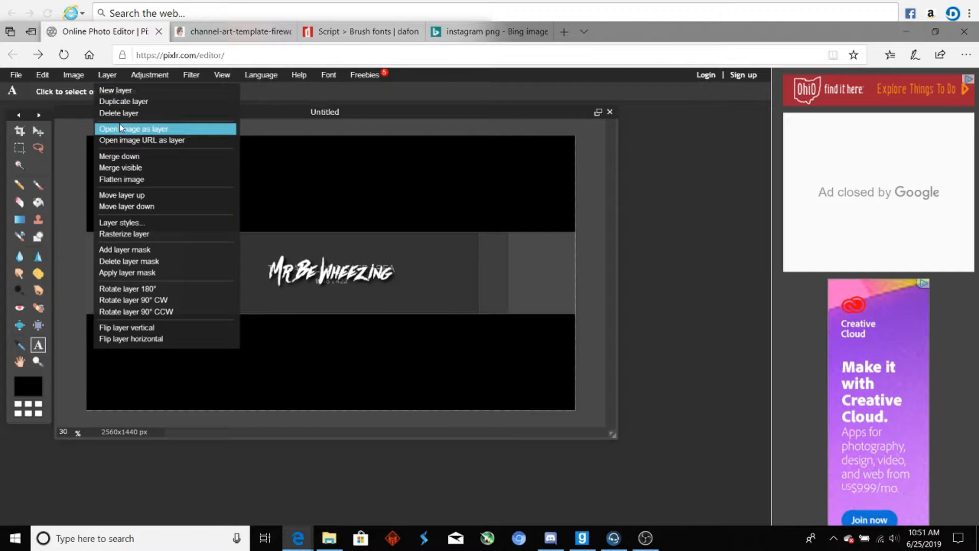
pyautogui.click(129, 133)
pyautogui.scroll(-3, 318, 203)
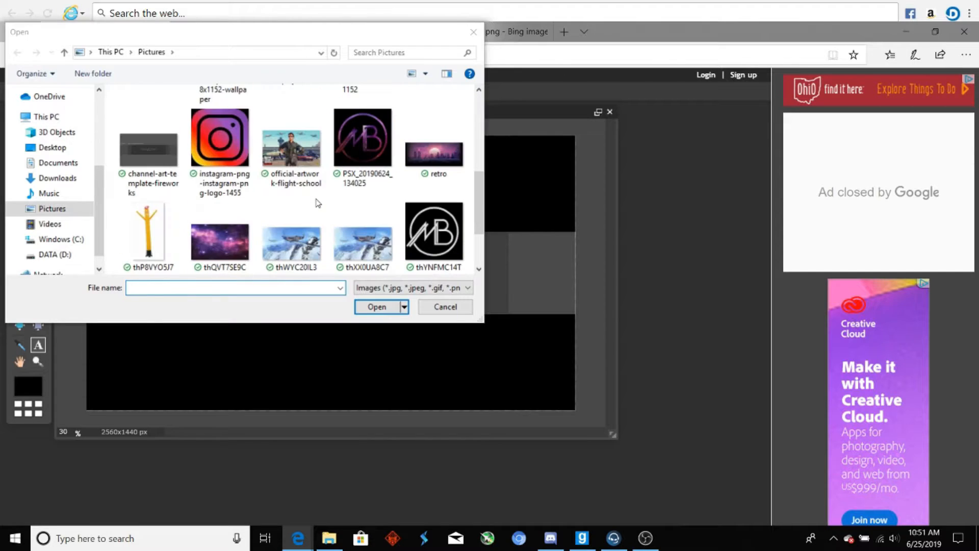
pyautogui.click(219, 143)
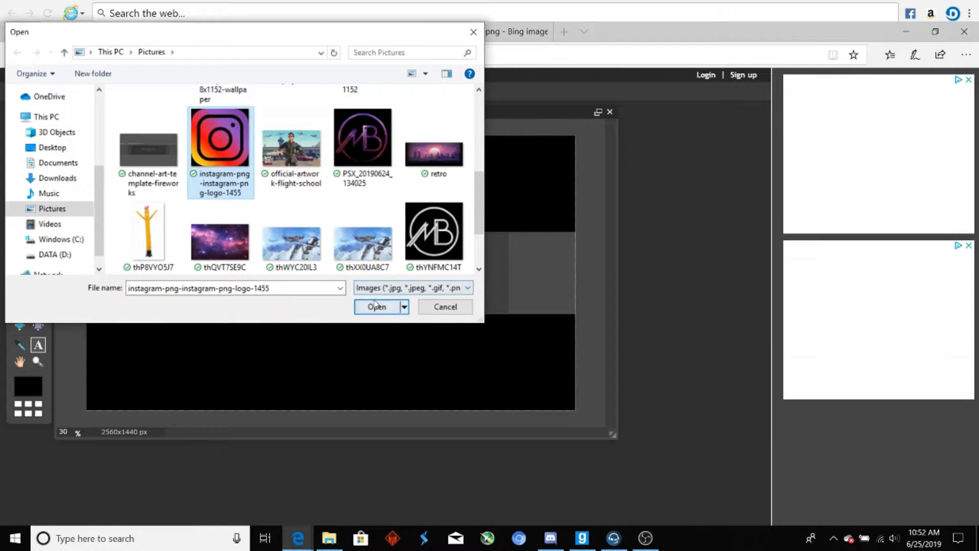
pyautogui.click(377, 306)
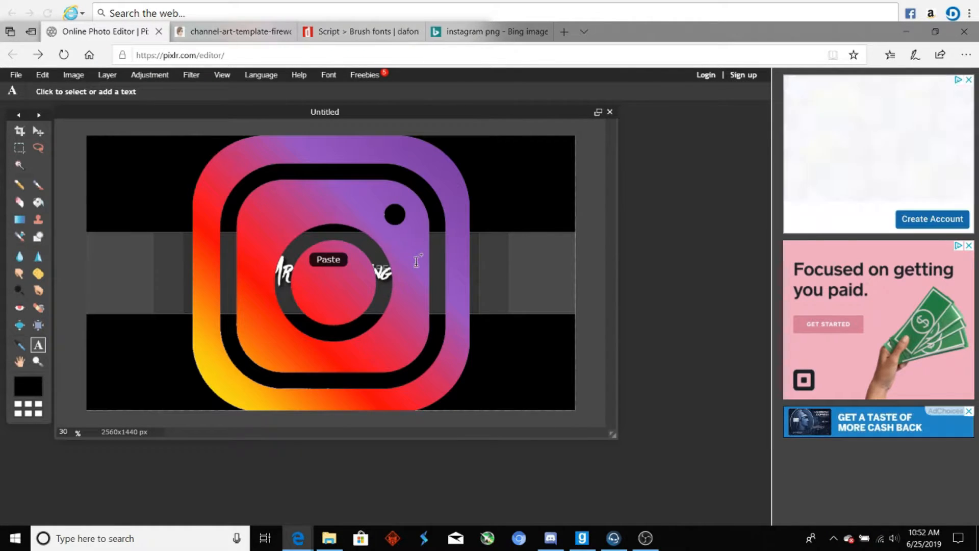
# Step: Shrink the oversized Instagram logo to a small icon with Free transform and apply the change
pyautogui.click(38, 131)
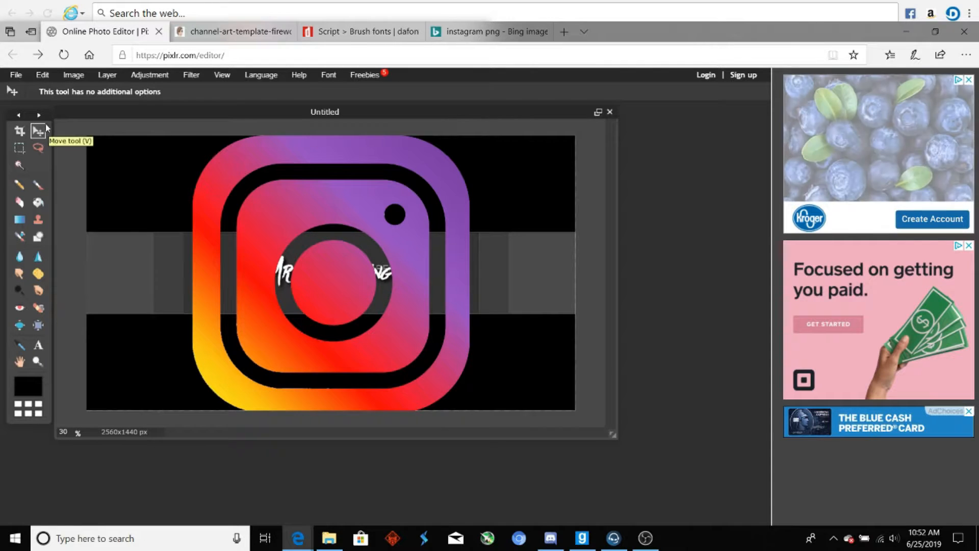
pyautogui.moveTo(393, 262); pyautogui.dragTo(416, 220)
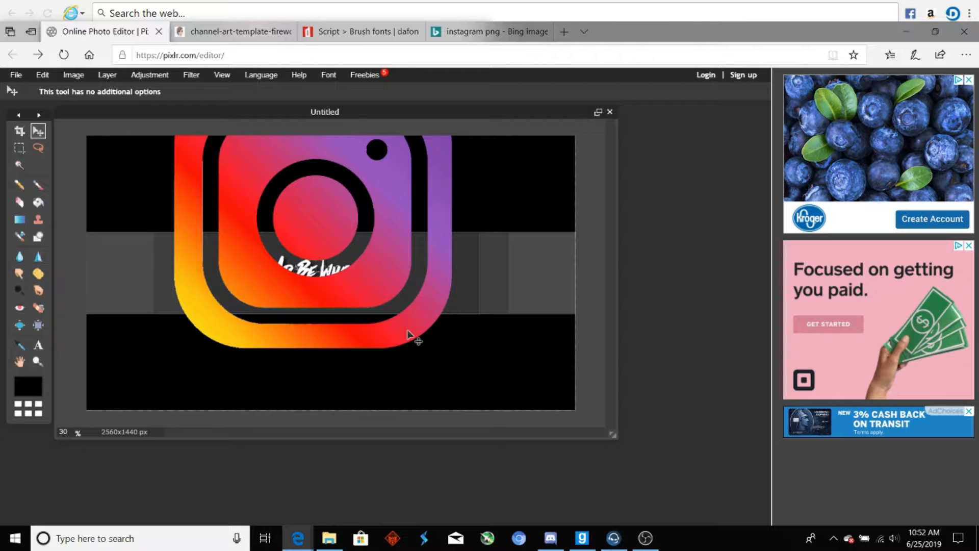
pyautogui.click(49, 79)
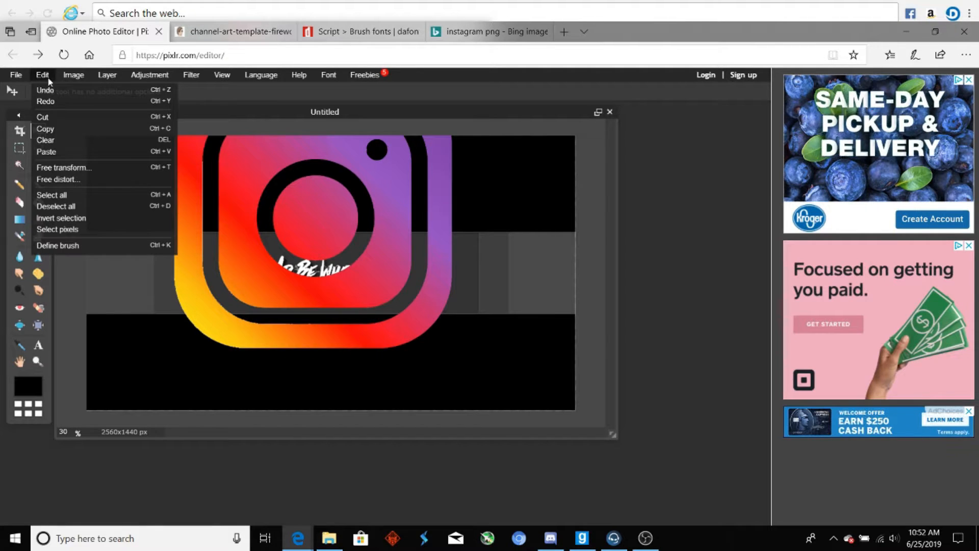
pyautogui.click(61, 167)
pyautogui.moveTo(391, 215)
pyautogui.mouseDown()
pyautogui.moveTo(391, 225)
pyautogui.moveTo(293, 281)
pyautogui.moveTo(438, 219)
pyautogui.moveTo(375, 233)
pyautogui.moveTo(406, 239)
pyautogui.moveTo(403, 225)
pyautogui.mouseUp()
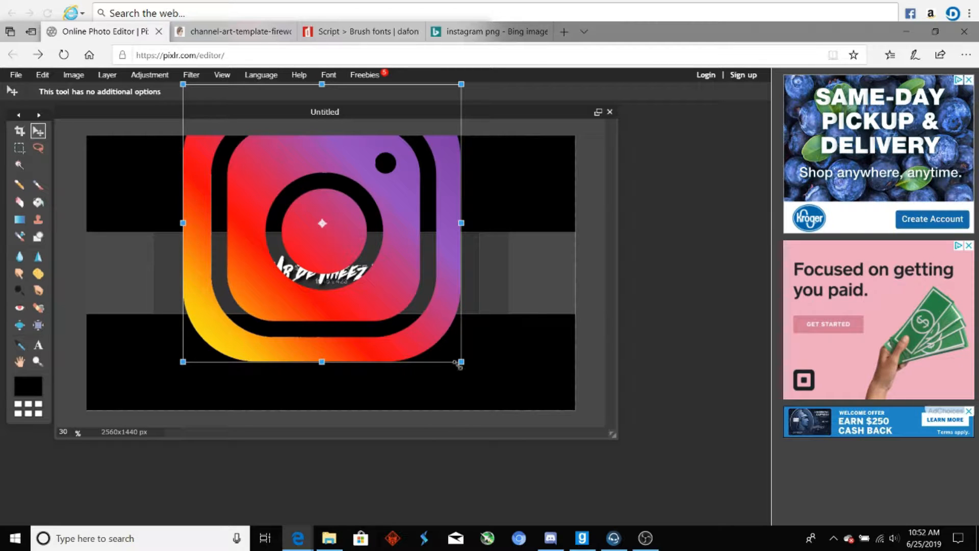
pyautogui.moveTo(461, 362); pyautogui.dragTo(334, 282)
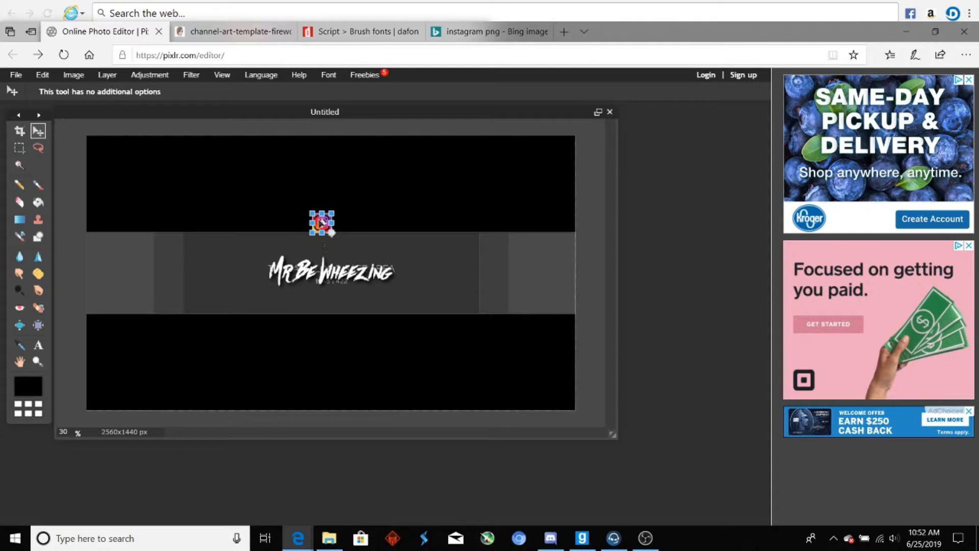
pyautogui.click(388, 221)
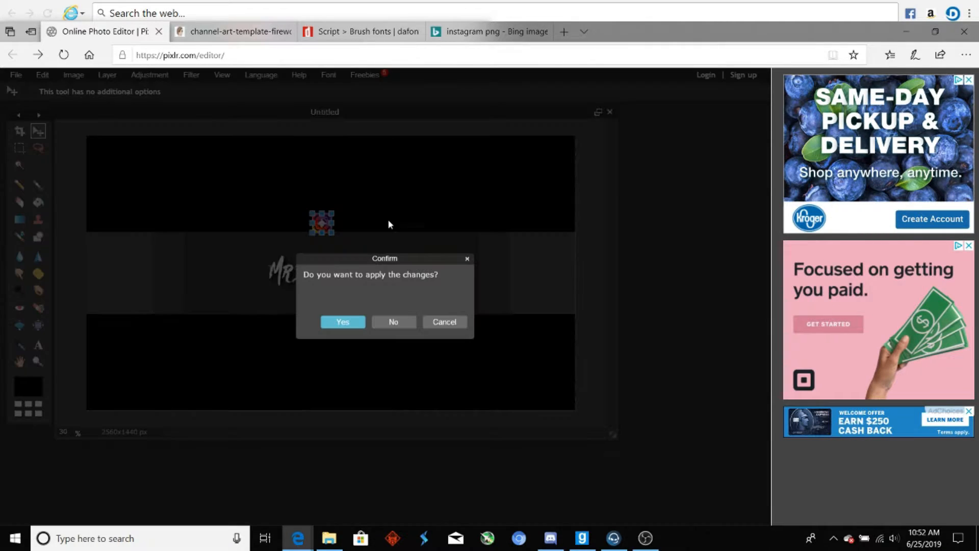
pyautogui.click(349, 325)
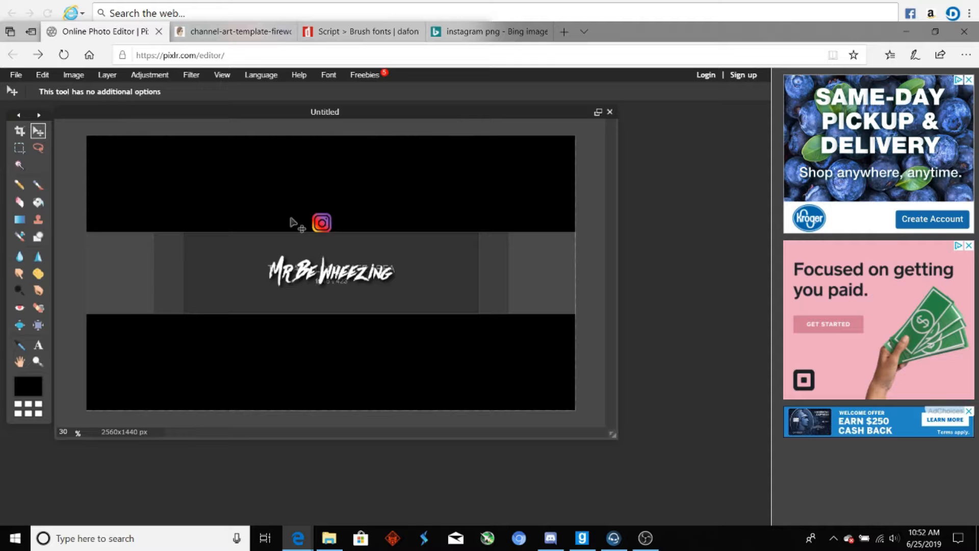
# Step: Move the Instagram logo into the safe area's left end, level with the "Mr Be Wheezing" text
pyautogui.moveTo(325, 228); pyautogui.dragTo(232, 266)
pyautogui.scroll(5, 213, 277)
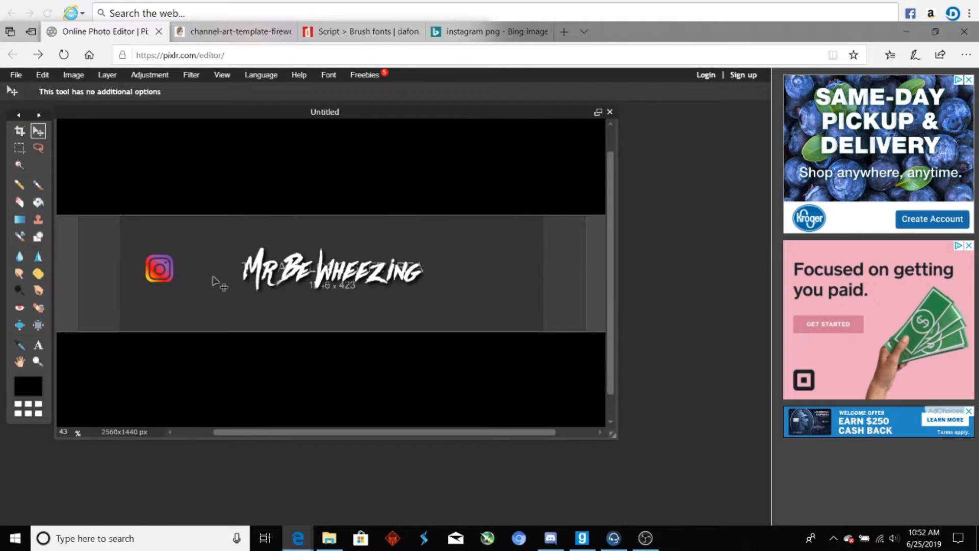
pyautogui.moveTo(369, 432); pyautogui.dragTo(273, 432)
pyautogui.scroll(1, 234, 311)
pyautogui.moveTo(243, 273); pyautogui.dragTo(207, 276)
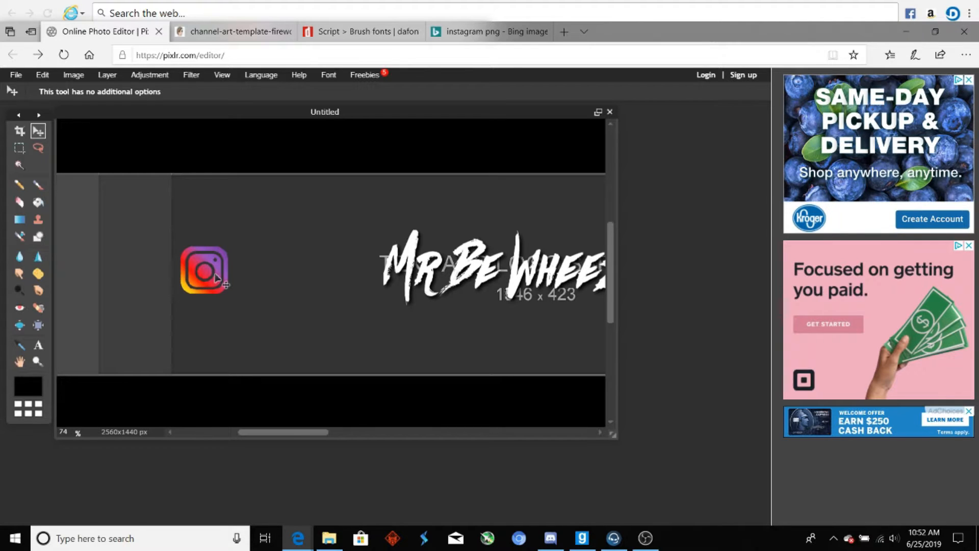
pyautogui.moveTo(206, 272); pyautogui.dragTo(205, 276)
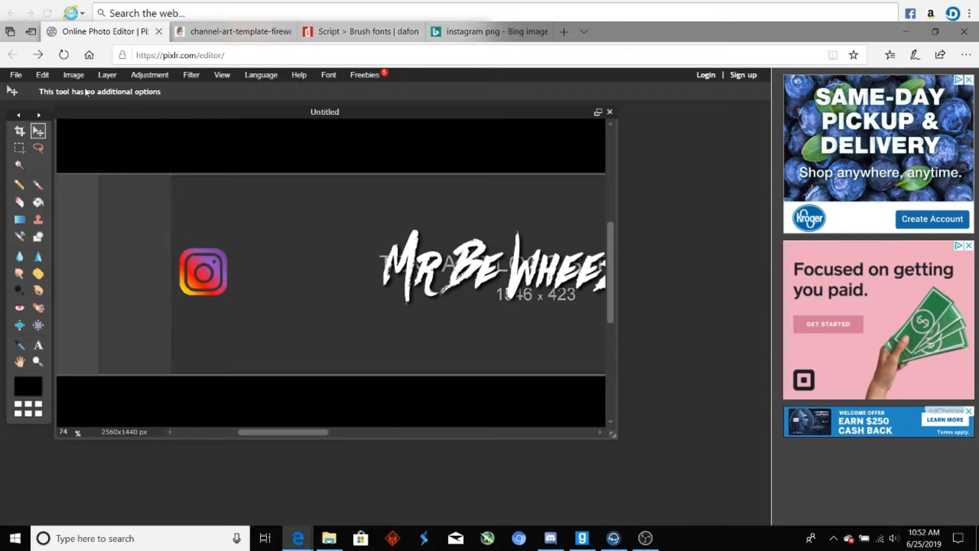
# Step: Scale the Instagram logo down to about half its size with Free transform and nudge it closer to the safe area's left edge
pyautogui.click(44, 77)
pyautogui.click(88, 166)
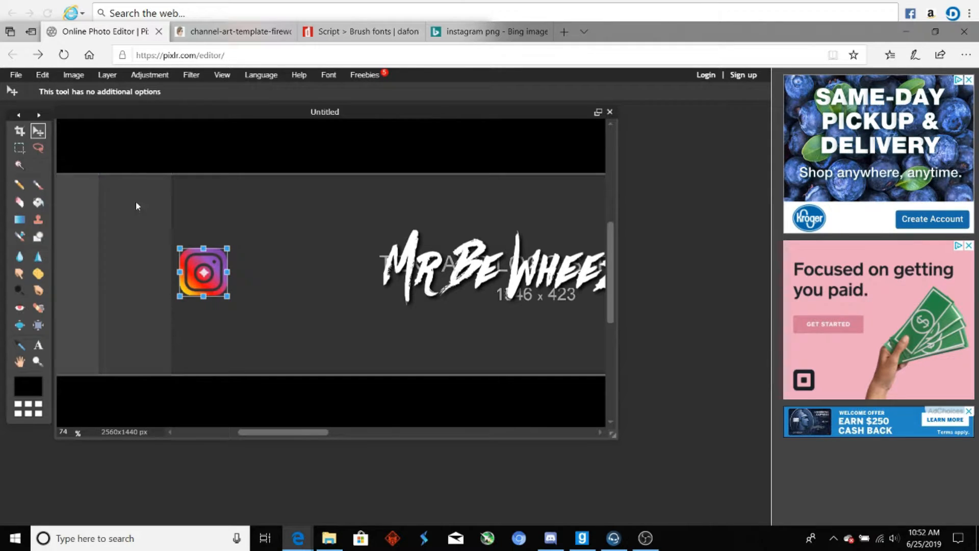
pyautogui.moveTo(230, 297); pyautogui.dragTo(218, 289)
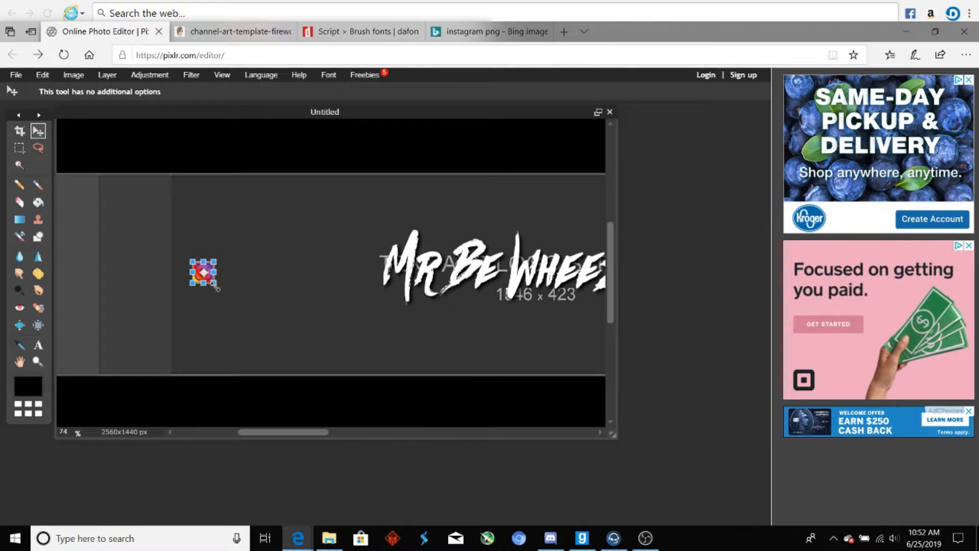
pyautogui.click(253, 259)
pyautogui.click(347, 325)
pyautogui.moveTo(205, 278); pyautogui.dragTo(199, 277)
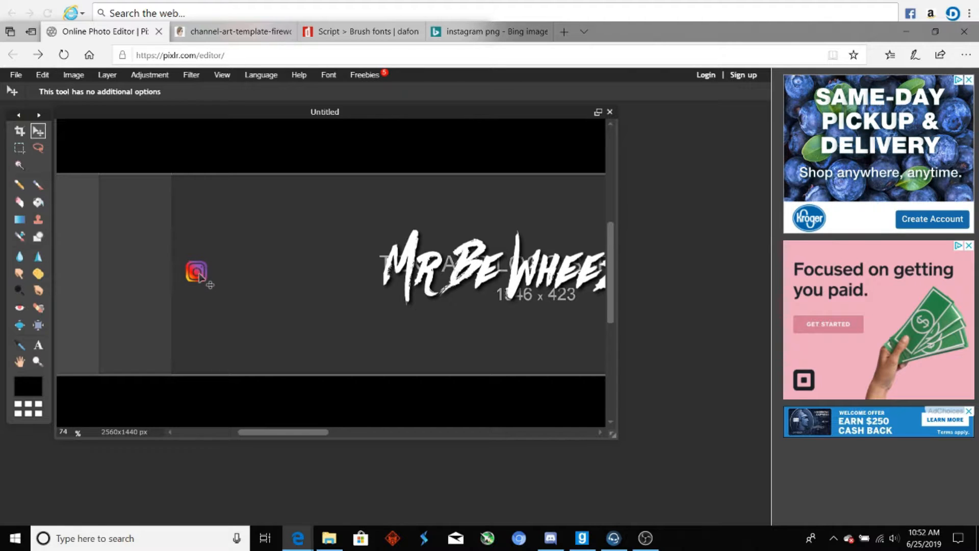
pyautogui.moveTo(300, 433)
pyautogui.mouseDown()
pyautogui.moveTo(491, 443)
pyautogui.moveTo(272, 433)
pyautogui.moveTo(514, 432)
pyautogui.moveTo(281, 430)
pyautogui.moveTo(486, 445)
pyautogui.moveTo(299, 427)
pyautogui.mouseUp()
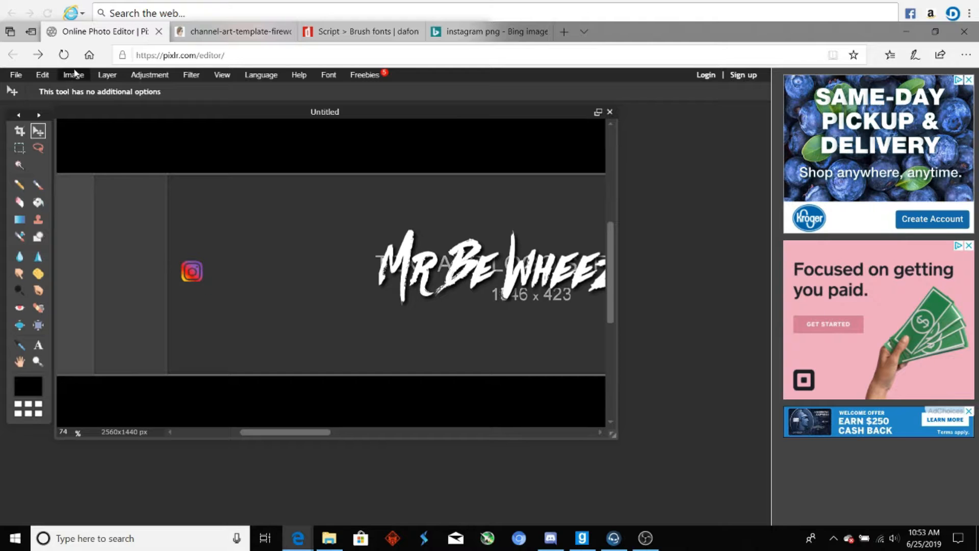
# Step: Add a black drop shadow with opacity 100 to the Instagram logo layer and soften its look
pyautogui.click(51, 74)
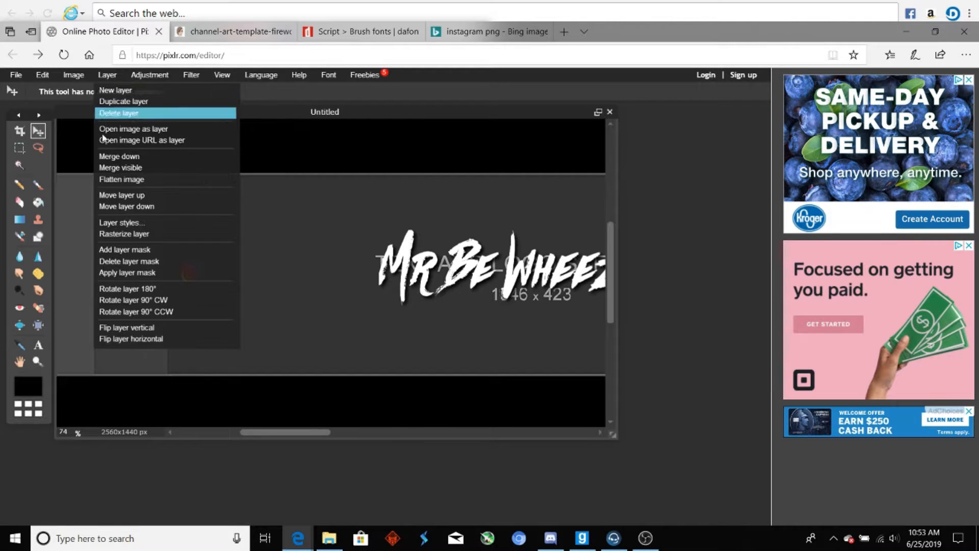
pyautogui.click(127, 222)
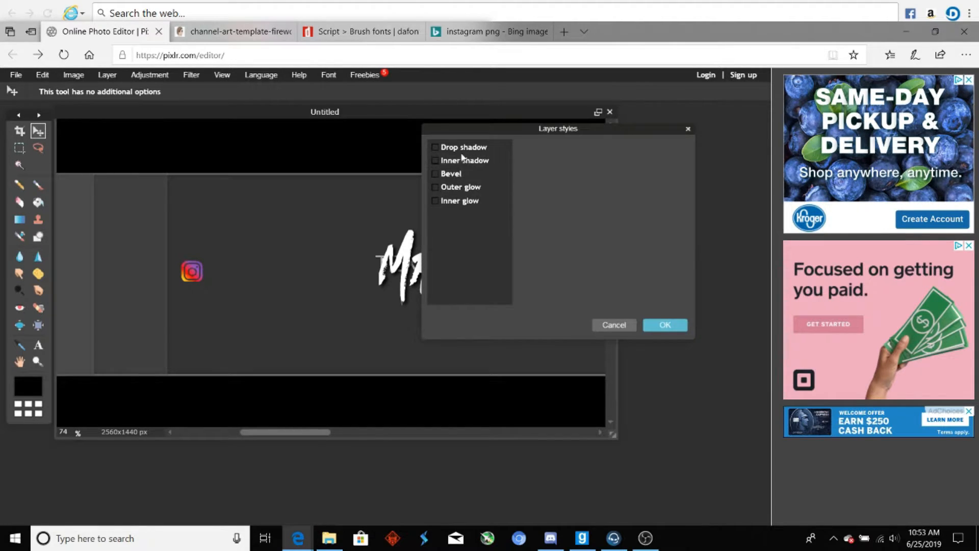
pyautogui.click(474, 150)
pyautogui.moveTo(638, 158); pyautogui.dragTo(655, 159)
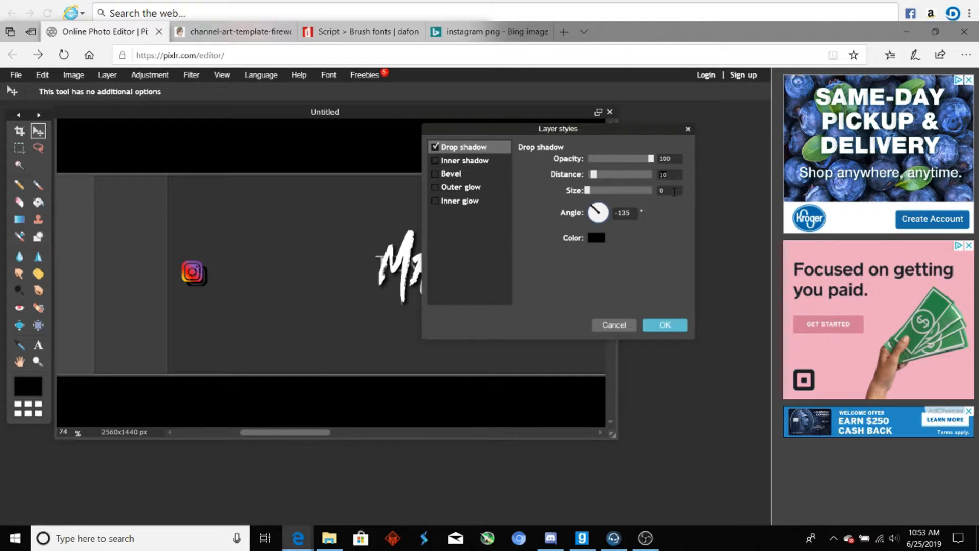
pyautogui.write('5')
# Step: Add a white inner glow to the Instagram logo with opacity 100, hardness 10 and the size raised to maximum, and apply the layer styles
pyautogui.click(459, 201)
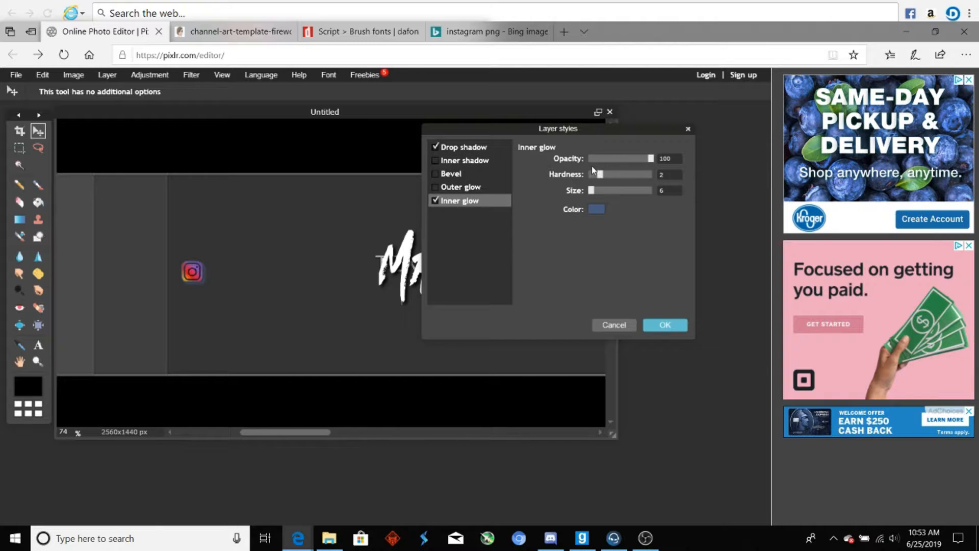
pyautogui.click(597, 209)
pyautogui.click(482, 163)
pyautogui.click(694, 347)
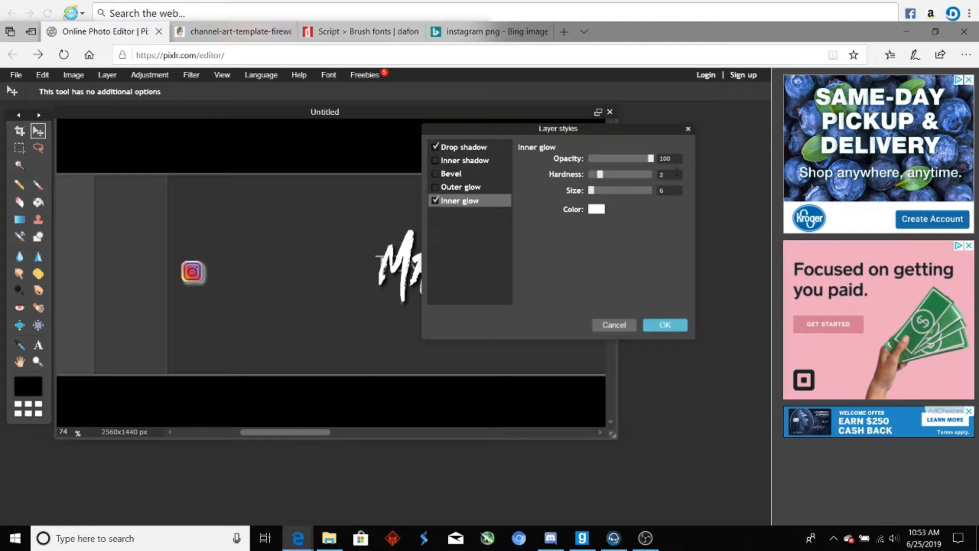
pyautogui.moveTo(610, 175); pyautogui.dragTo(665, 176)
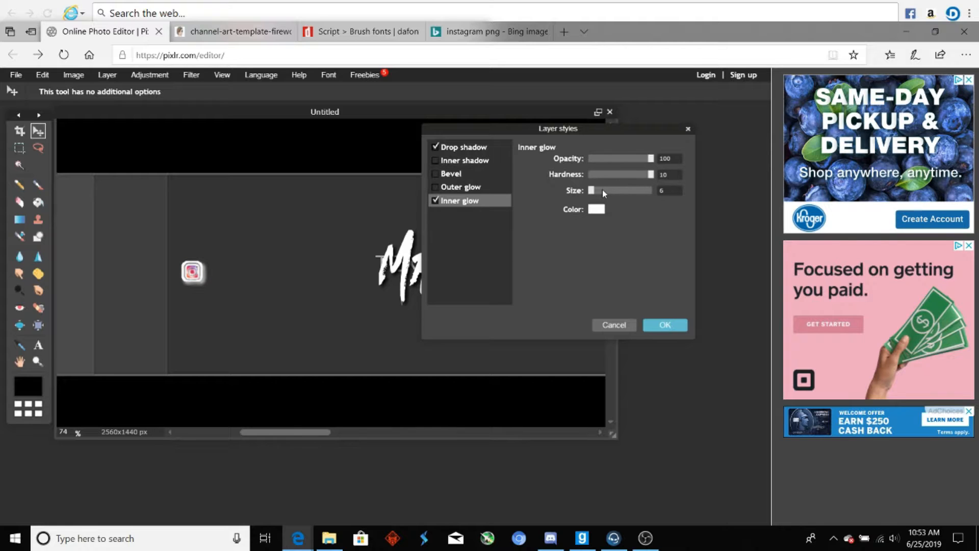
pyautogui.moveTo(587, 191); pyautogui.dragTo(685, 193)
pyautogui.click(662, 325)
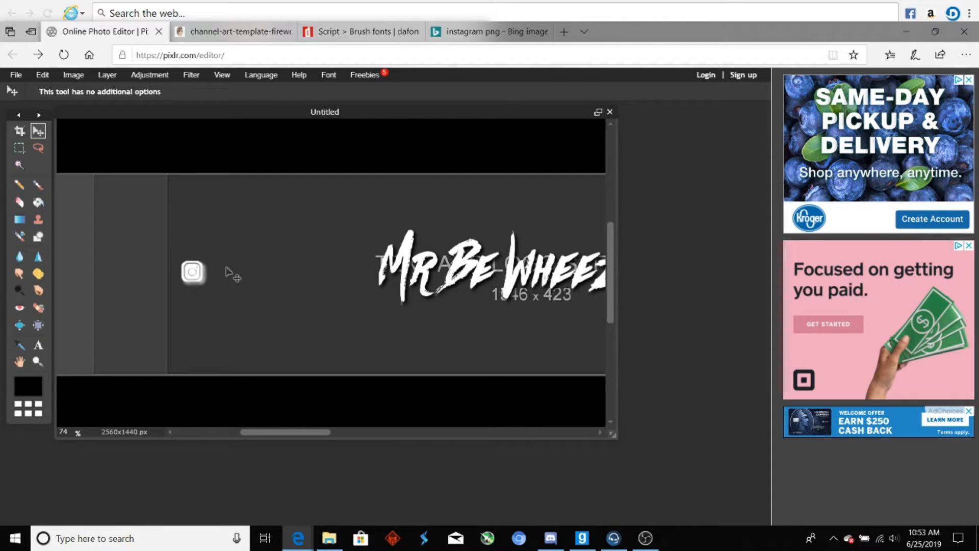
# Step: Open 738px-Twitter_bird_logo_2012.svg from the Pictures folder as a new layer
pyautogui.moveTo(314, 431); pyautogui.dragTo(569, 432)
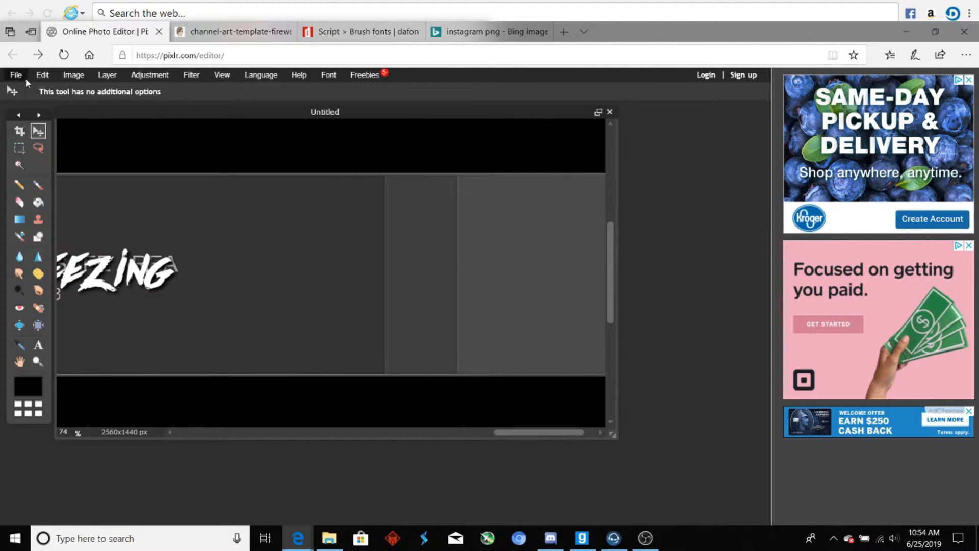
pyautogui.click(43, 75)
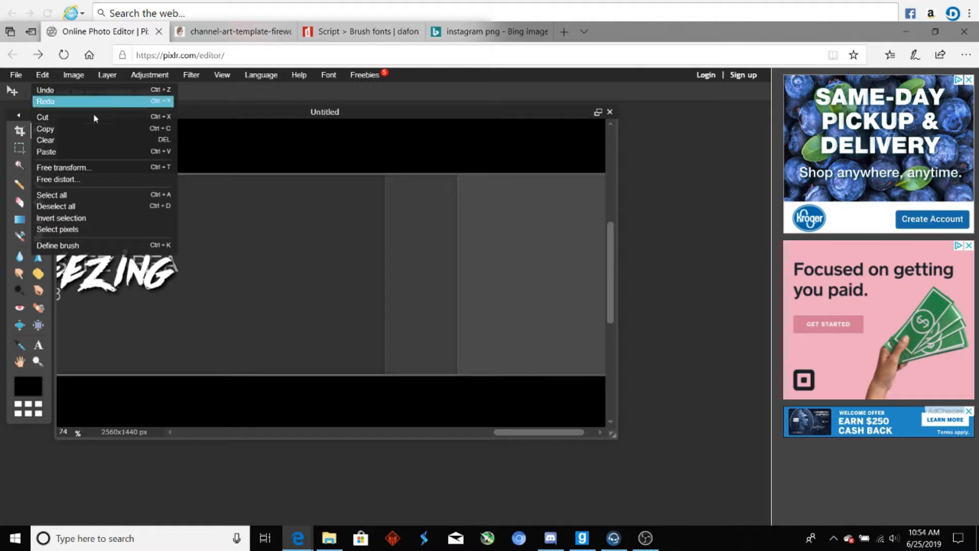
pyautogui.moveTo(100, 81)
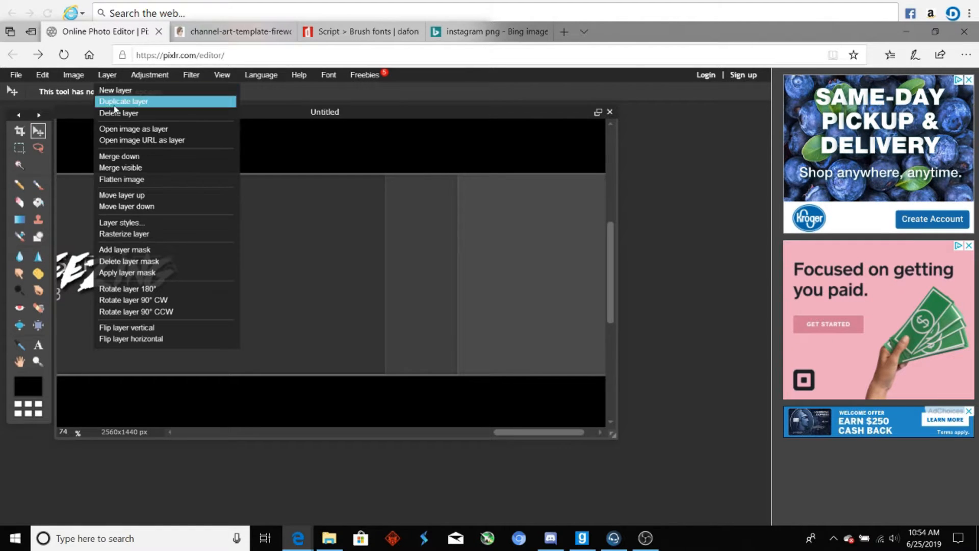
pyautogui.click(133, 130)
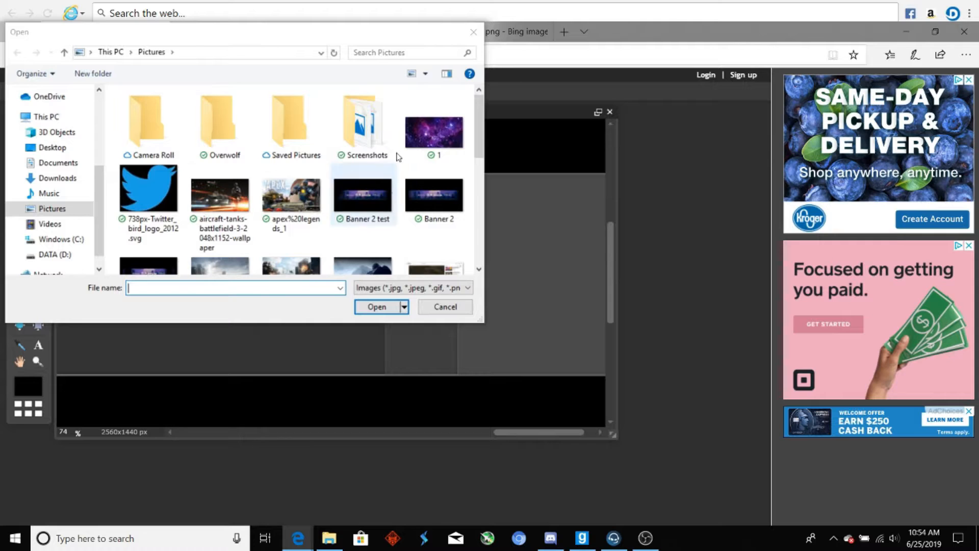
pyautogui.click(145, 188)
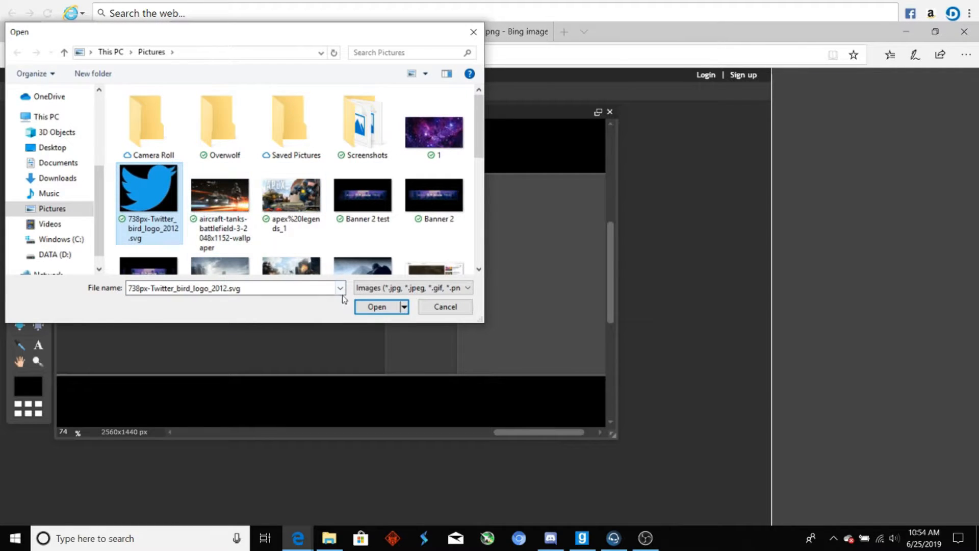
pyautogui.click(368, 305)
# Step: Shrink the Twitter bird logo to a small icon with Free transform and apply the change
pyautogui.scroll(-4, 342, 274)
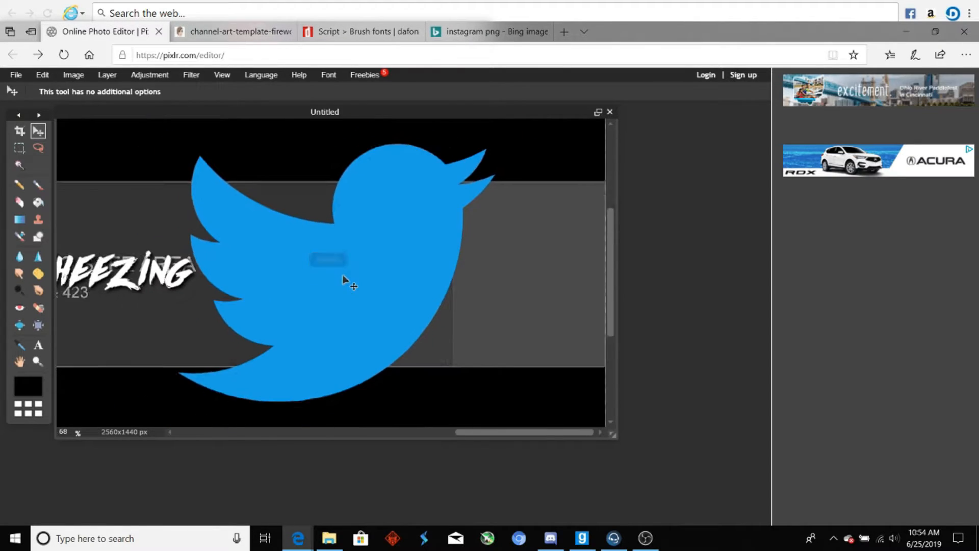
pyautogui.click(45, 74)
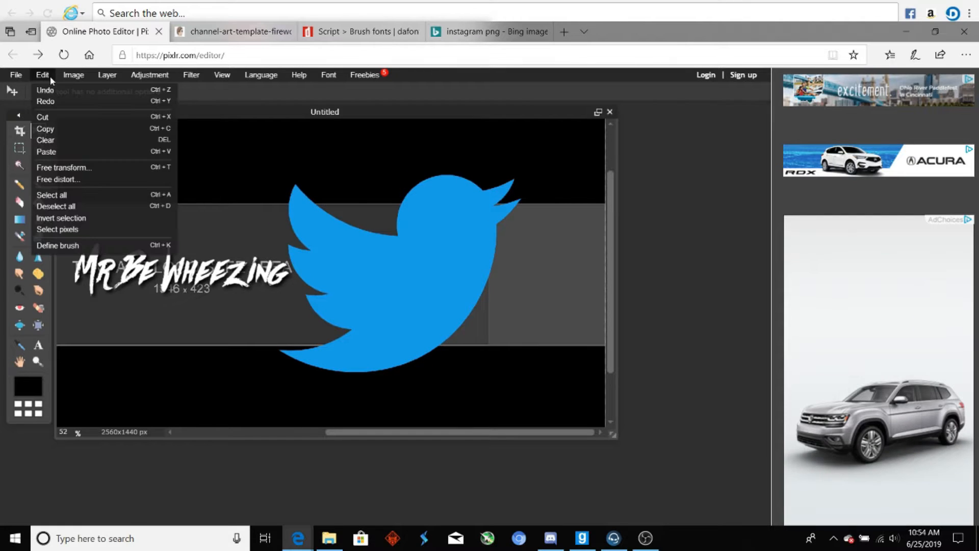
pyautogui.click(80, 166)
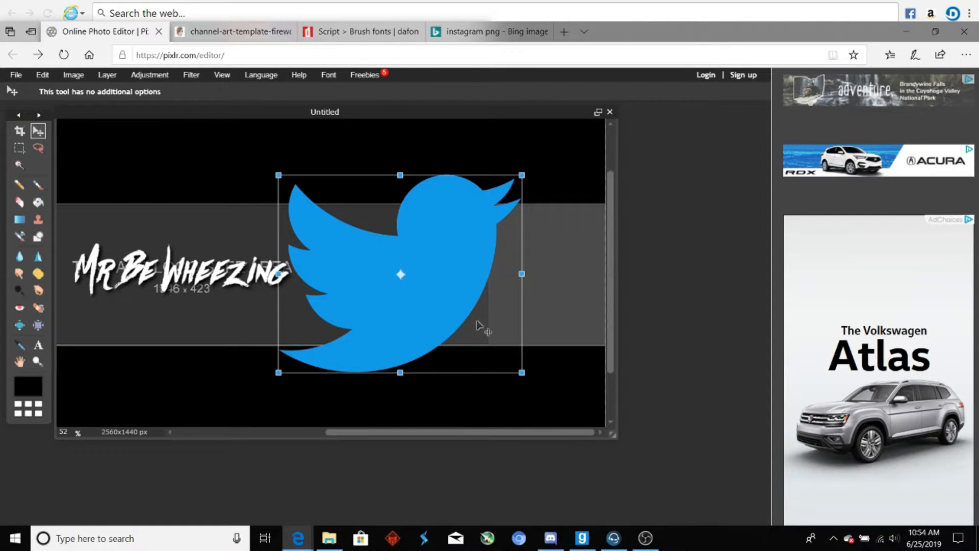
pyautogui.moveTo(520, 373); pyautogui.dragTo(409, 296)
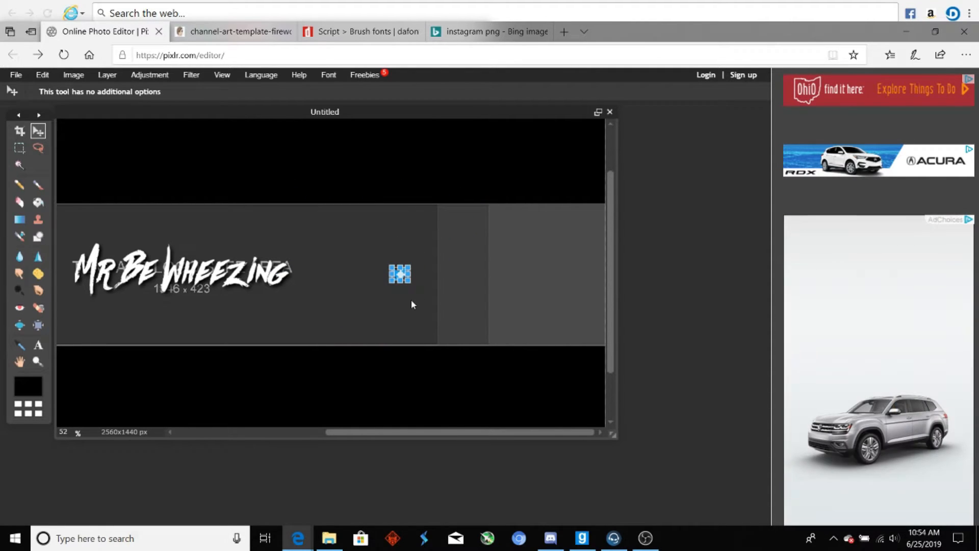
pyautogui.click(427, 310)
pyautogui.click(357, 328)
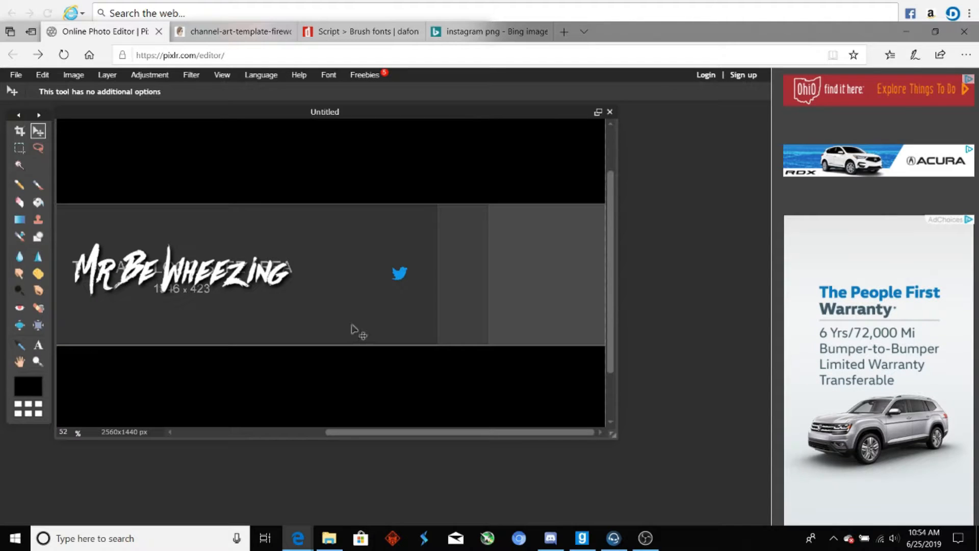
# Step: Position the Twitter logo just to the right of the "Mr Be Wheezing" text, level with the Instagram logo
pyautogui.moveTo(400, 286); pyautogui.dragTo(233, 280)
pyautogui.moveTo(366, 435); pyautogui.dragTo(236, 423)
pyautogui.moveTo(444, 350); pyautogui.dragTo(529, 360)
pyautogui.moveTo(448, 434); pyautogui.dragTo(509, 433)
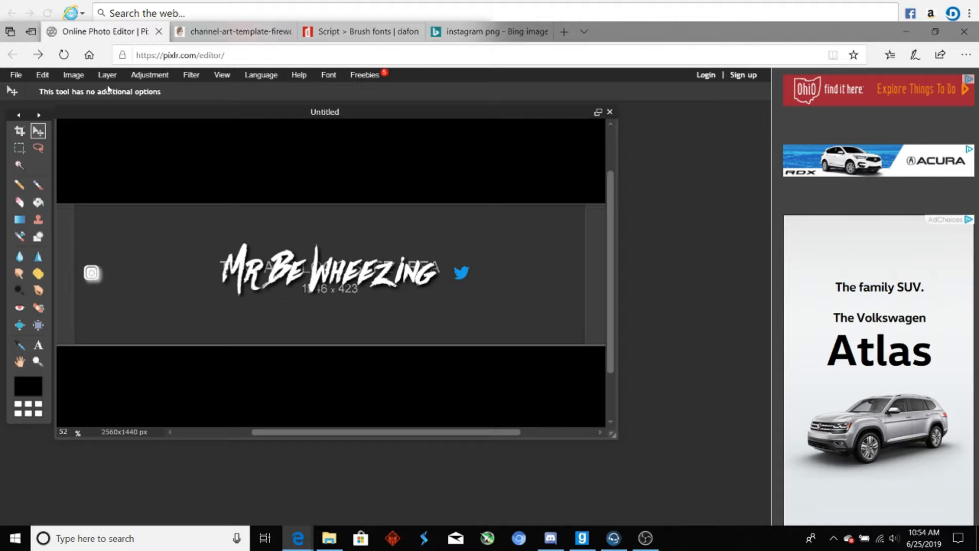
# Step: Add a drop shadow to the Twitter logo with opacity 100, distance 5 and size 5
pyautogui.click(107, 75)
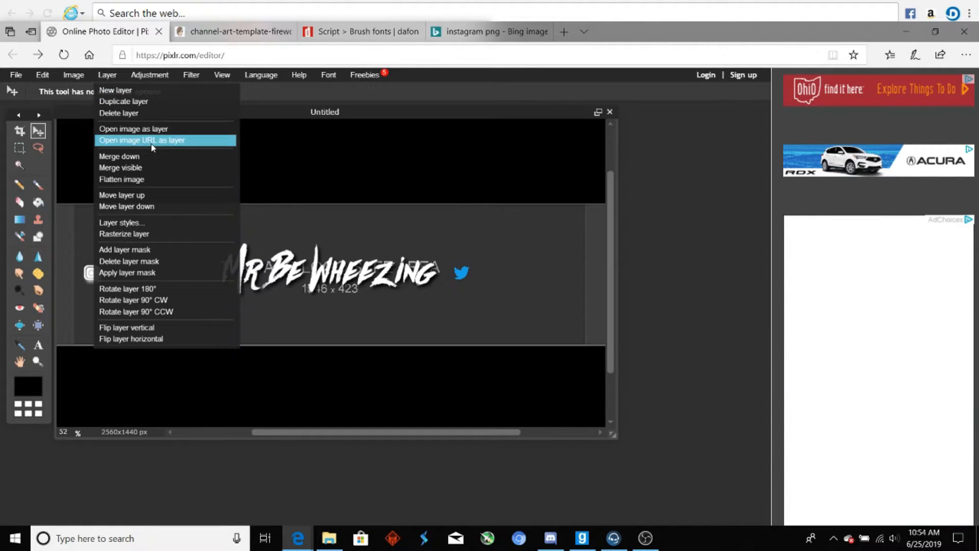
pyautogui.click(151, 222)
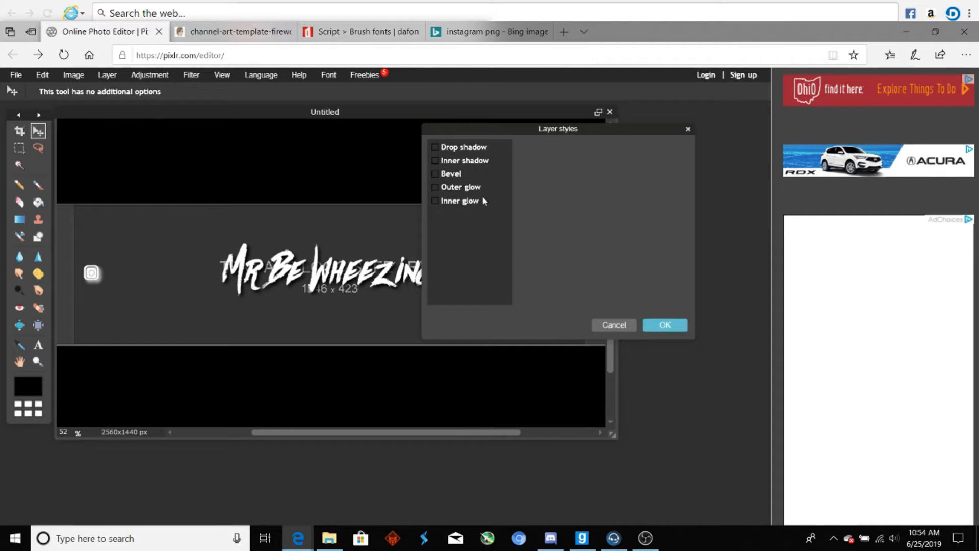
pyautogui.click(472, 151)
pyautogui.moveTo(548, 127); pyautogui.dragTo(249, 161)
pyautogui.moveTo(335, 191); pyautogui.dragTo(364, 193)
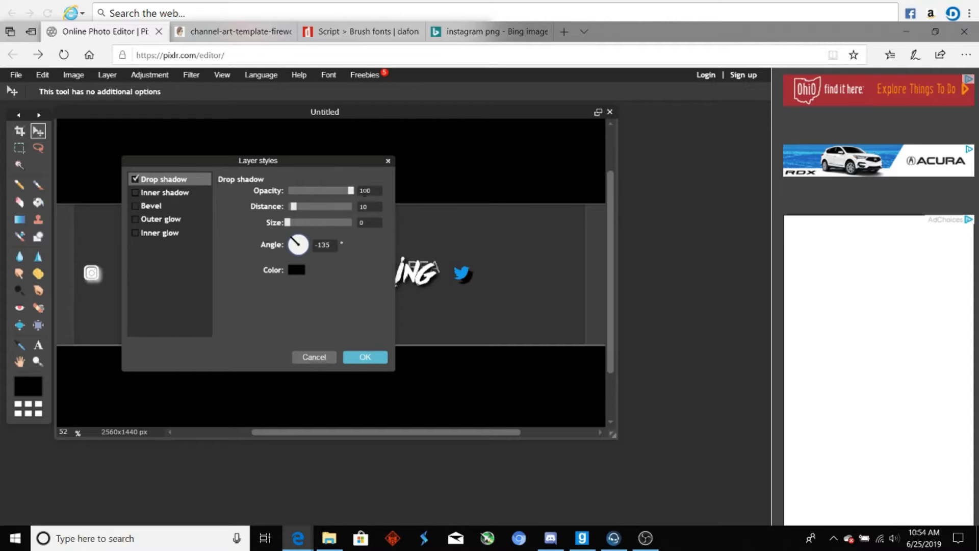
pyautogui.write('5')
pyautogui.click(361, 223)
pyautogui.write('5')
# Step: Add a white inner glow to the Twitter logo with opacity 100 and raised hardness and size, and apply the layer styles
pyautogui.click(171, 235)
pyautogui.click(302, 240)
pyautogui.moveTo(186, 204); pyautogui.dragTo(187, 171)
pyautogui.moveTo(200, 204)
pyautogui.mouseDown()
pyautogui.moveTo(185, 169)
pyautogui.moveTo(194, 153)
pyautogui.mouseUp()
pyautogui.click(398, 350)
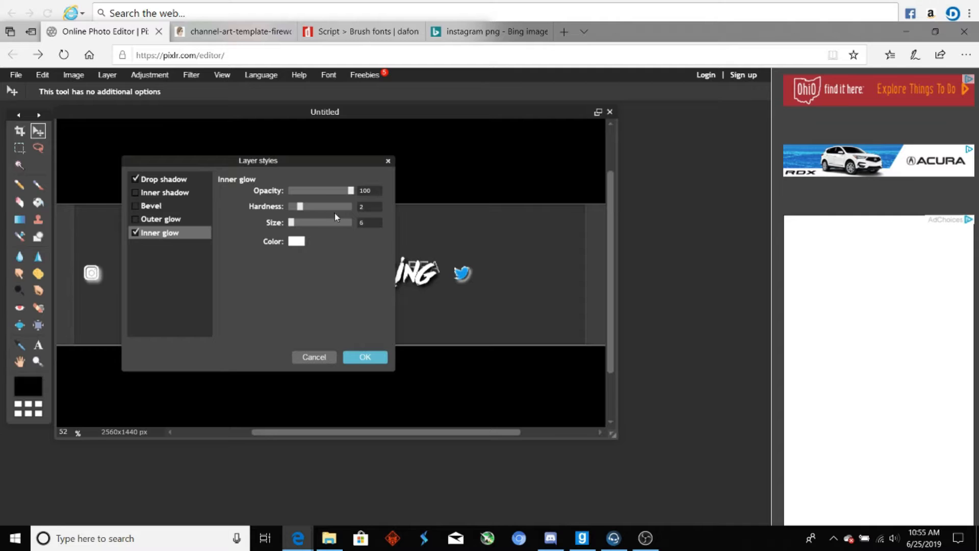
pyautogui.moveTo(300, 207); pyautogui.dragTo(346, 207)
pyautogui.moveTo(293, 223); pyautogui.dragTo(353, 227)
pyautogui.click(365, 357)
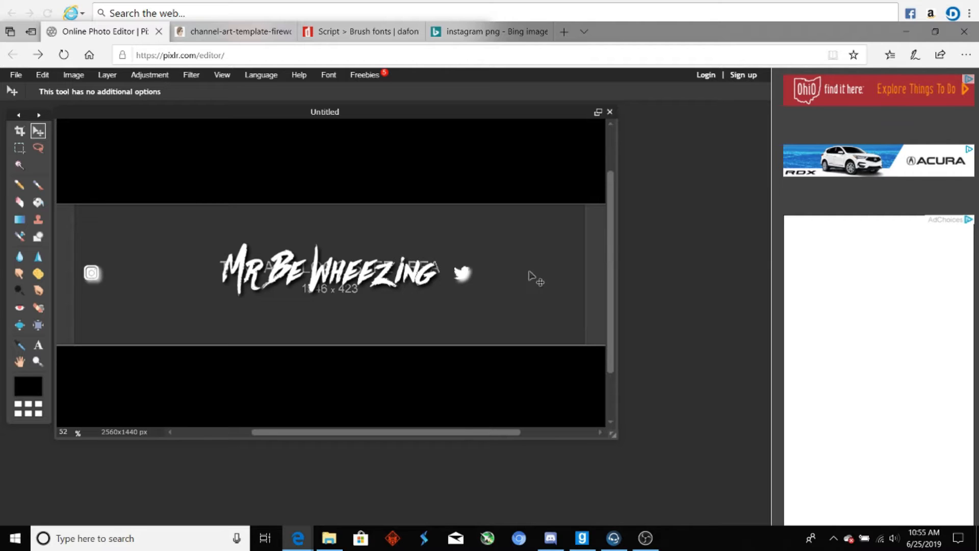
# Step: Add the text "mrbewheezing" near the Instagram logo and set its size to 40
pyautogui.moveTo(316, 433); pyautogui.dragTo(258, 433)
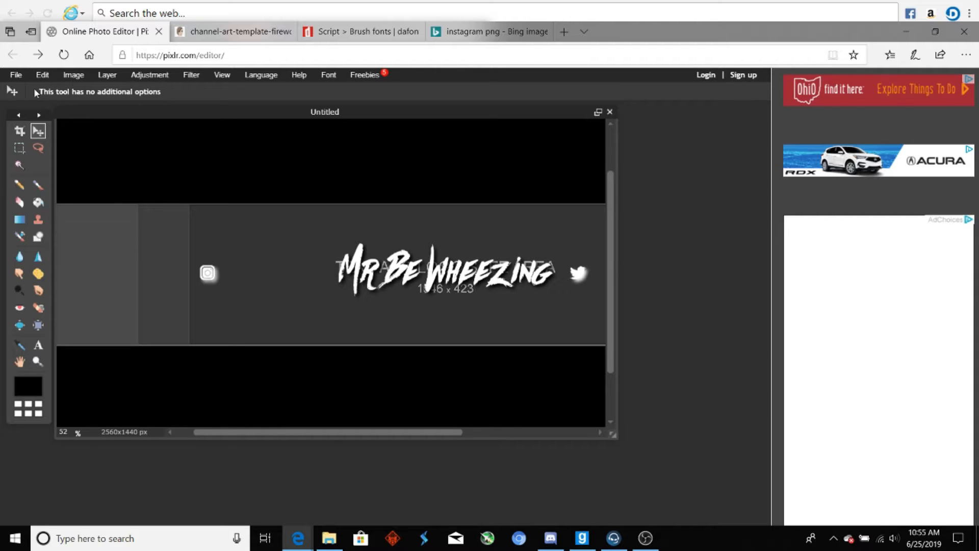
pyautogui.click(38, 345)
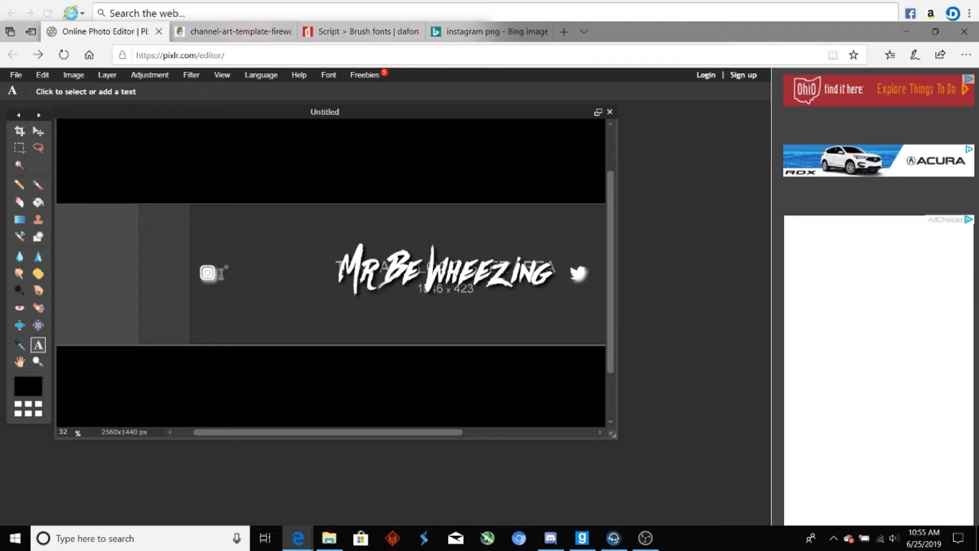
pyautogui.click(224, 271)
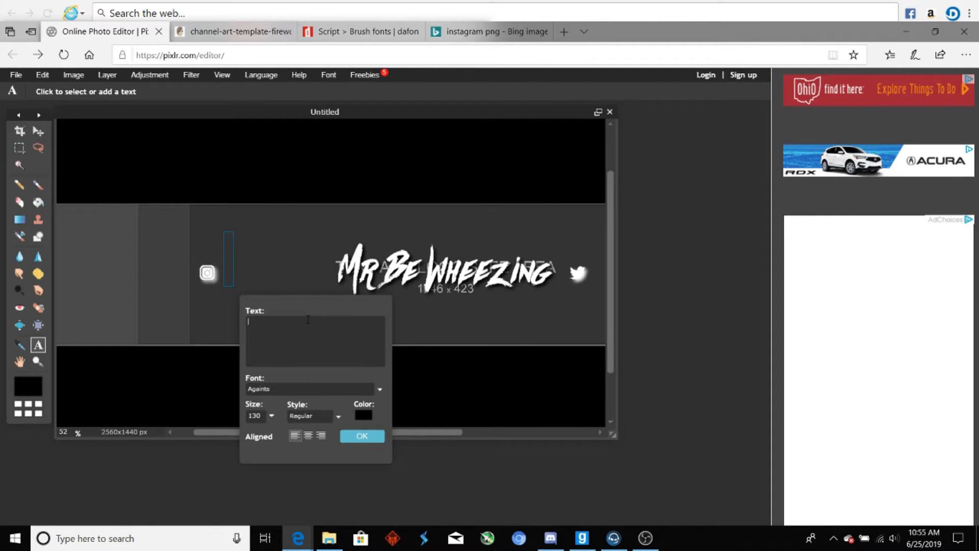
pyautogui.write('mrbe')
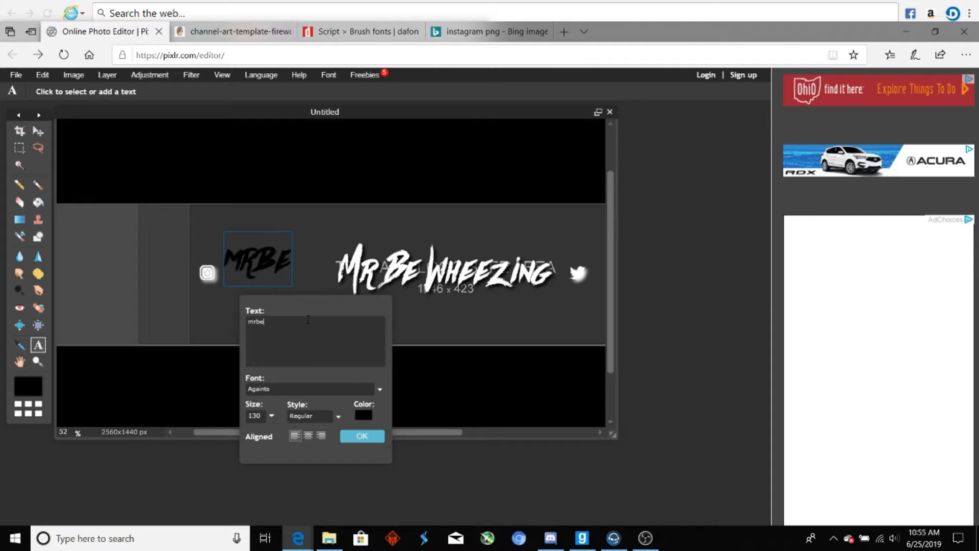
pyautogui.write('wheezing')
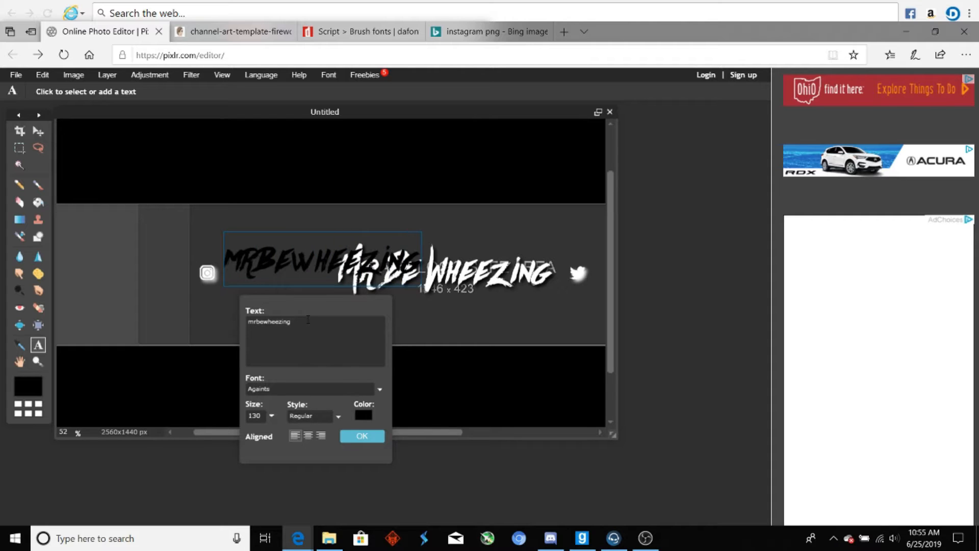
pyautogui.moveTo(263, 415); pyautogui.dragTo(243, 416)
pyautogui.write('40')
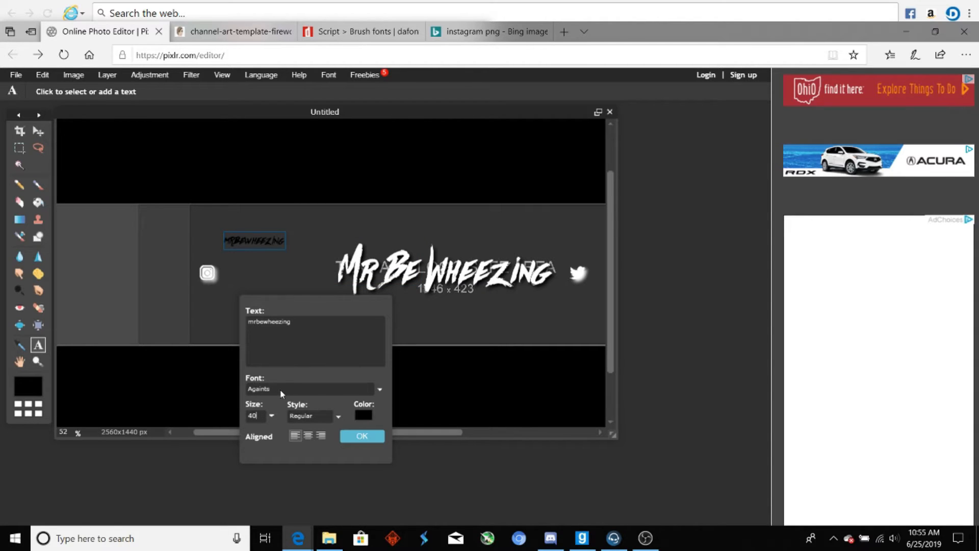
# Step: Set the font of the "mrbewheezing" text to Trebuchet MS
pyautogui.click(373, 386)
pyautogui.scroll(-10, 311, 449)
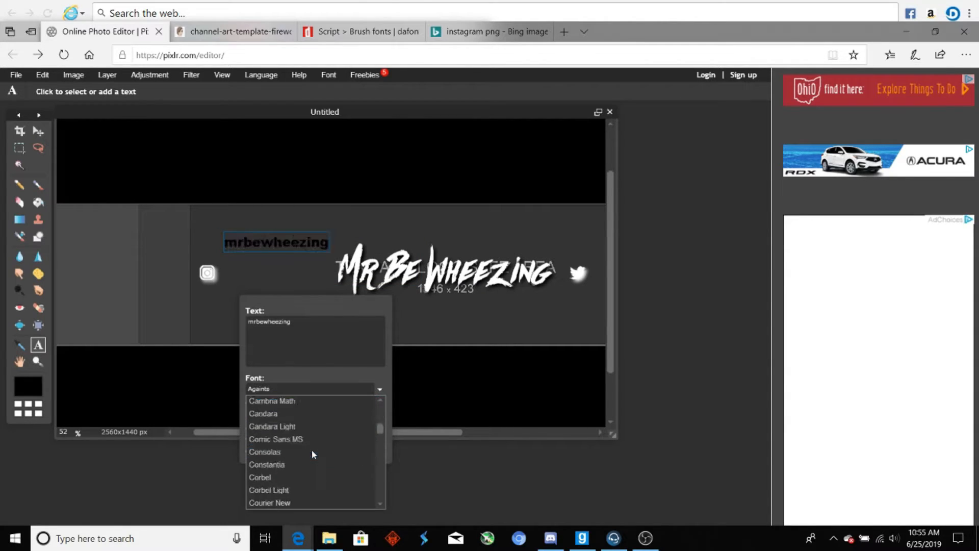
pyautogui.scroll(-5, 316, 449)
pyautogui.scroll(15, 308, 450)
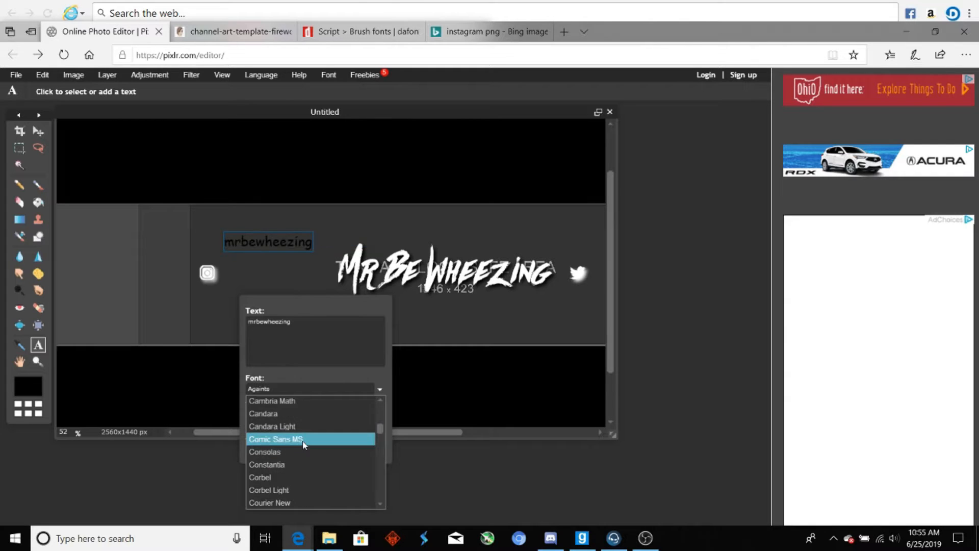
pyautogui.scroll(-20, 313, 438)
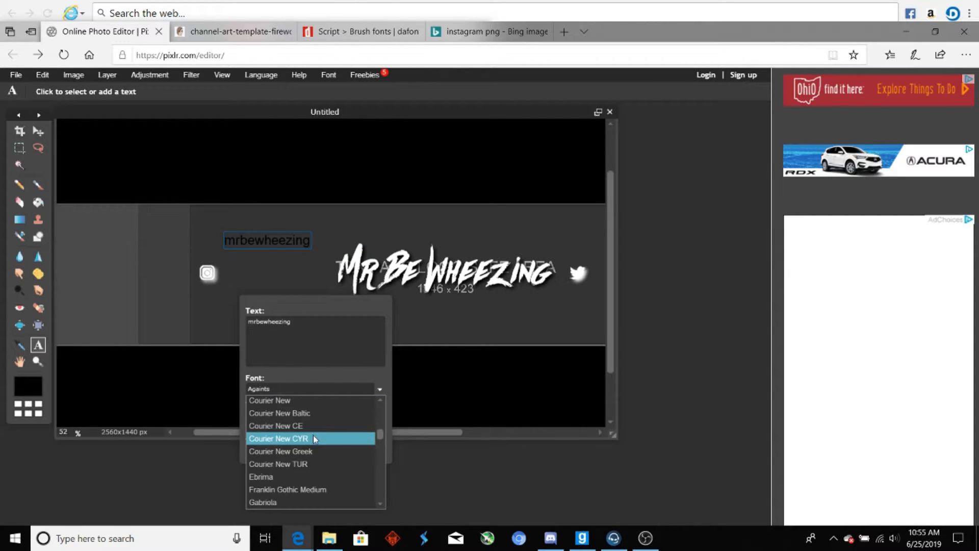
pyautogui.scroll(5, 314, 439)
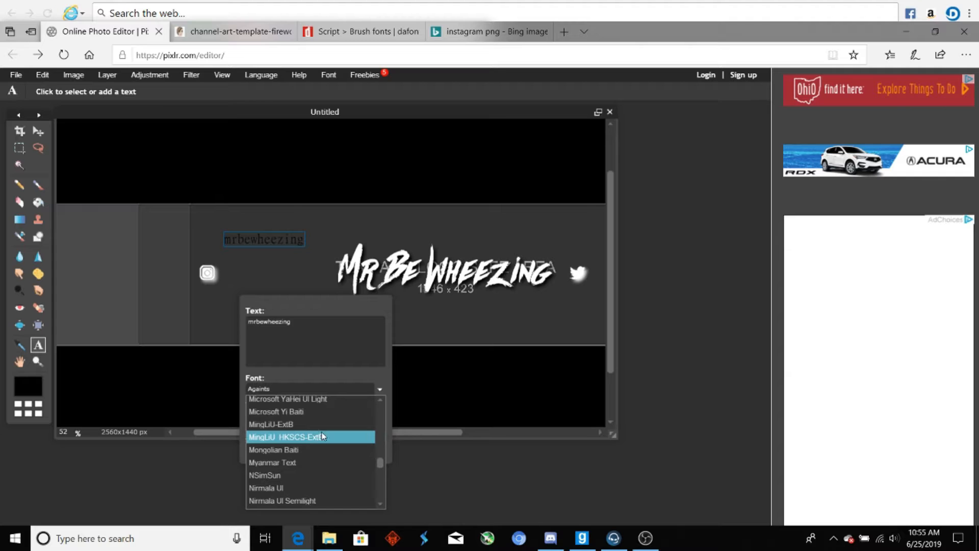
pyautogui.scroll(8, 323, 448)
pyautogui.scroll(12, 327, 474)
pyautogui.scroll(-15, 315, 435)
pyautogui.scroll(-12, 315, 436)
pyautogui.scroll(3, 311, 439)
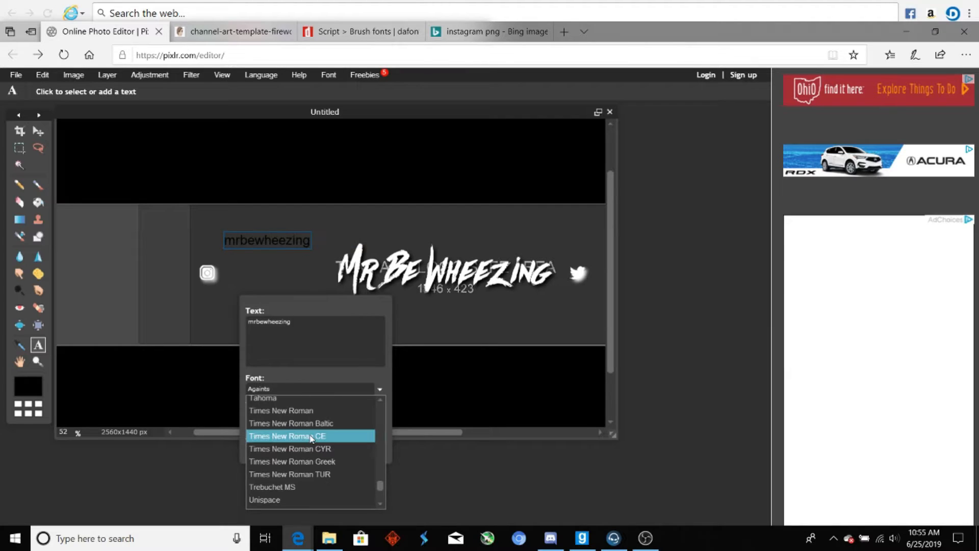
pyautogui.click(329, 486)
# Step: Make the "mrbewheezing" text white and place it directly to the right of the Instagram logo, level with it
pyautogui.click(358, 417)
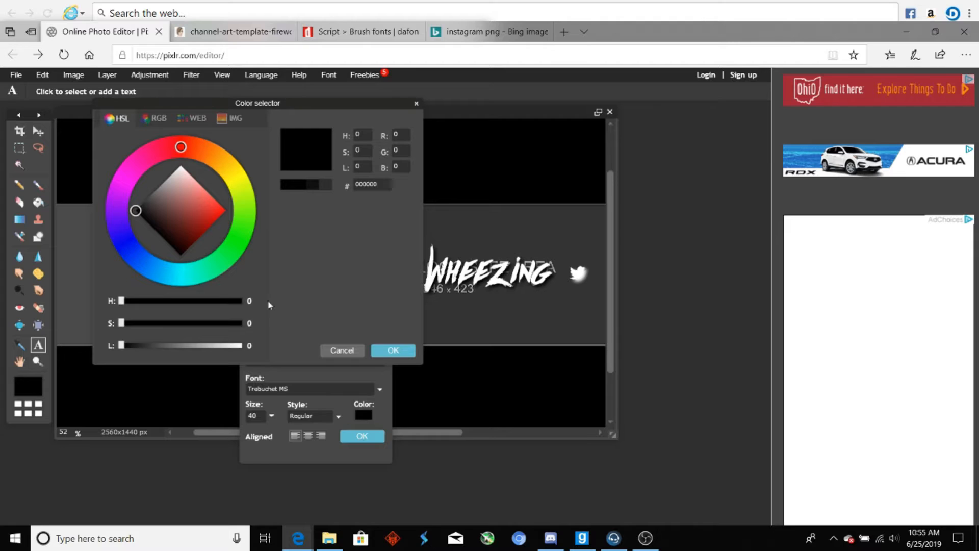
pyautogui.click(182, 166)
pyautogui.click(393, 351)
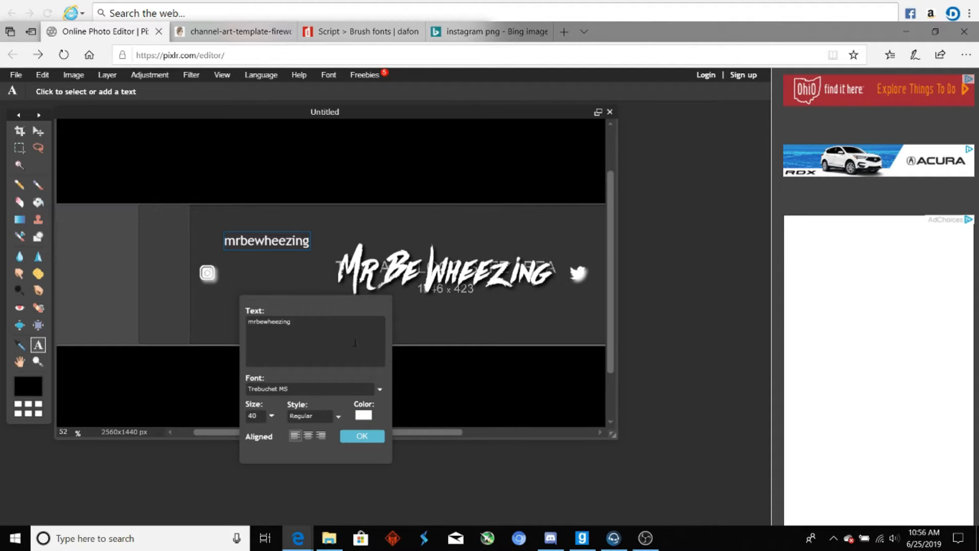
pyautogui.click(362, 437)
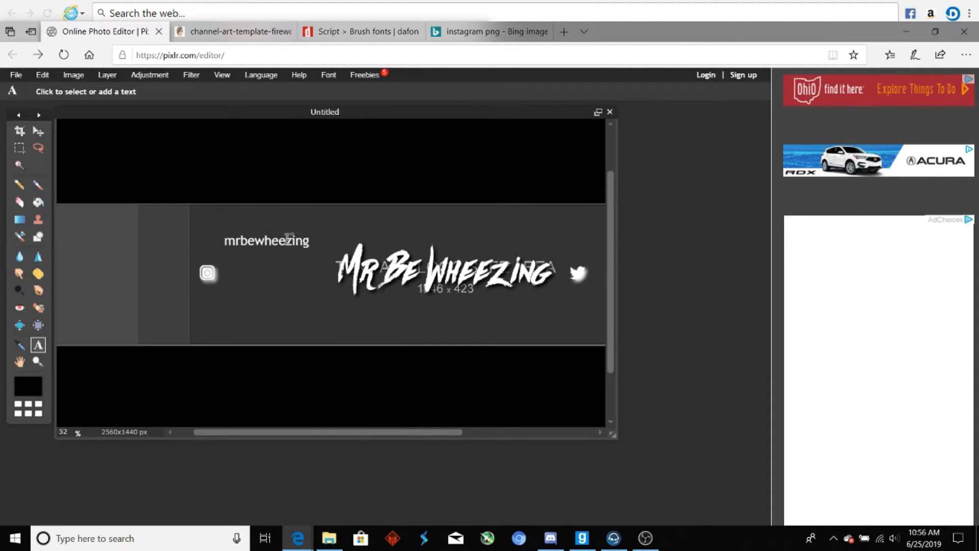
pyautogui.click(38, 131)
pyautogui.moveTo(251, 259); pyautogui.dragTo(259, 306)
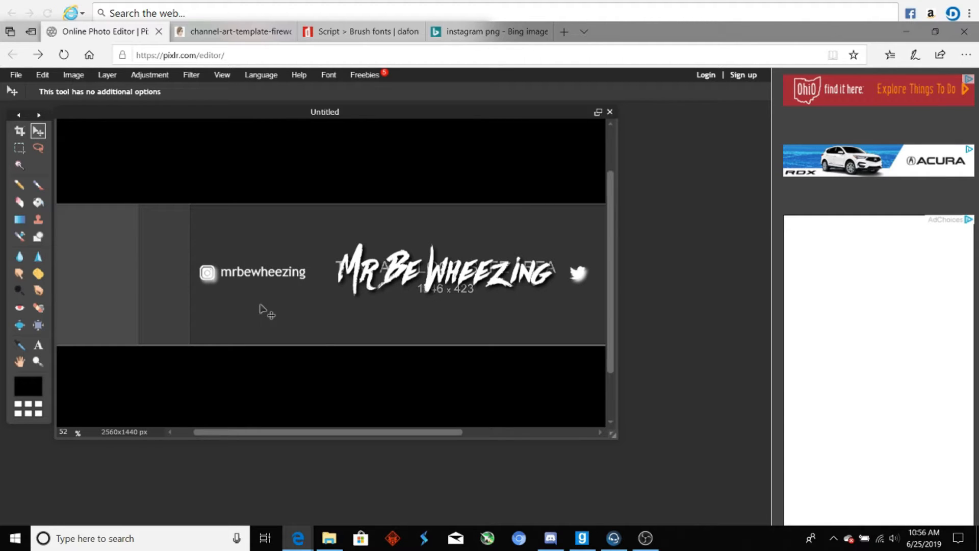
# Step: Add a drop shadow to the "mrbewheezing" text with opacity 100, distance 5 and size 5
pyautogui.click(106, 75)
pyautogui.click(155, 224)
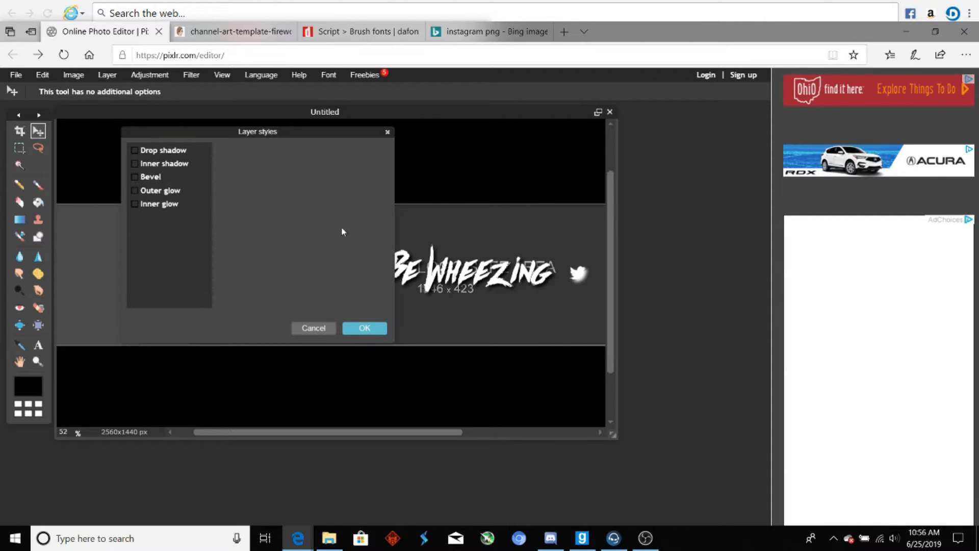
pyautogui.moveTo(283, 139); pyautogui.dragTo(520, 158)
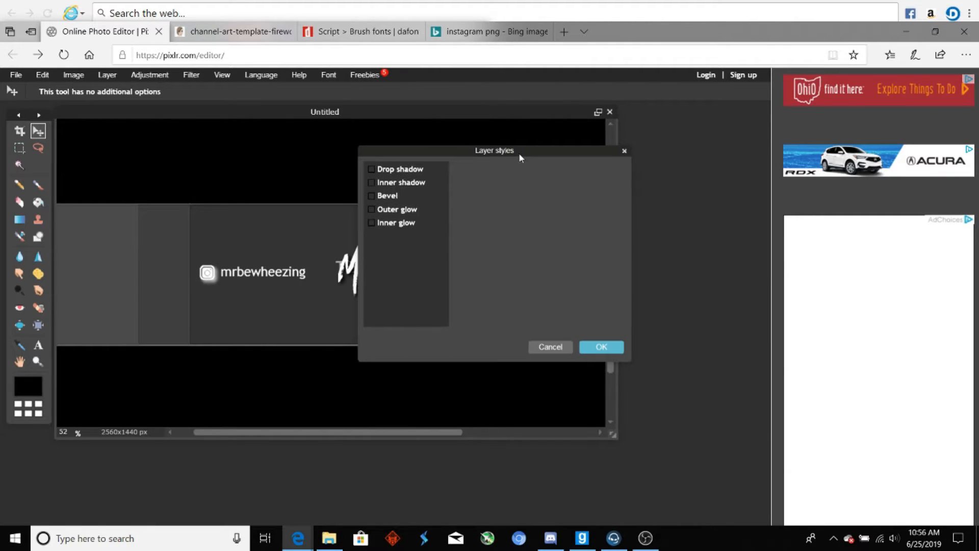
pyautogui.click(413, 171)
pyautogui.moveTo(570, 186); pyautogui.dragTo(606, 186)
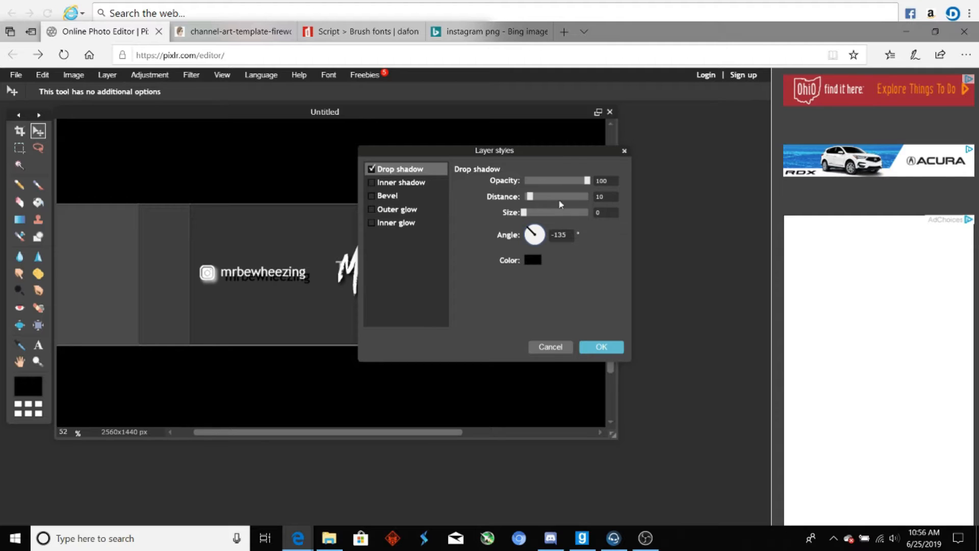
pyautogui.scroll(-4, 589, 200)
pyautogui.scroll(5, 589, 214)
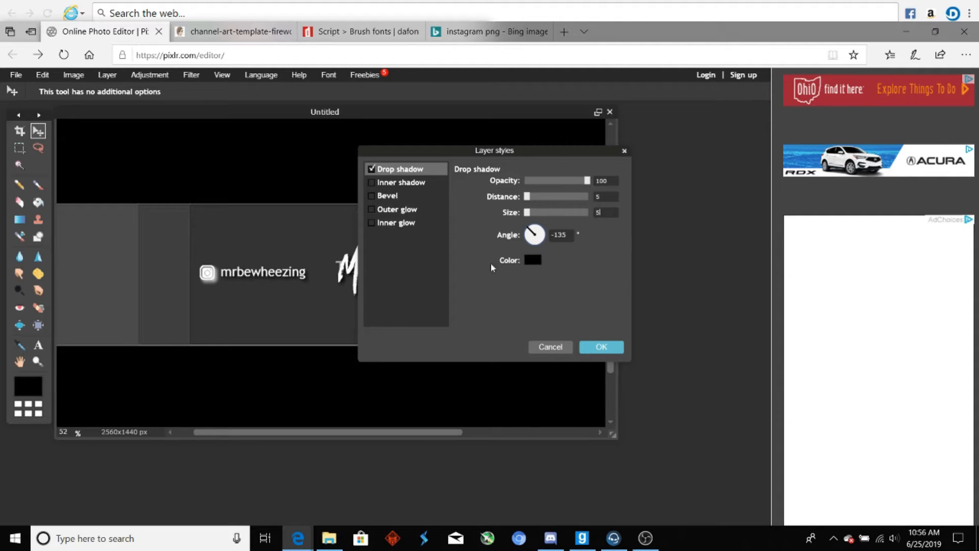
# Step: Add a white inner glow to the "mrbewheezing" text with opacity 100, hardness 10 and size 100, and apply the layer styles
pyautogui.click(400, 224)
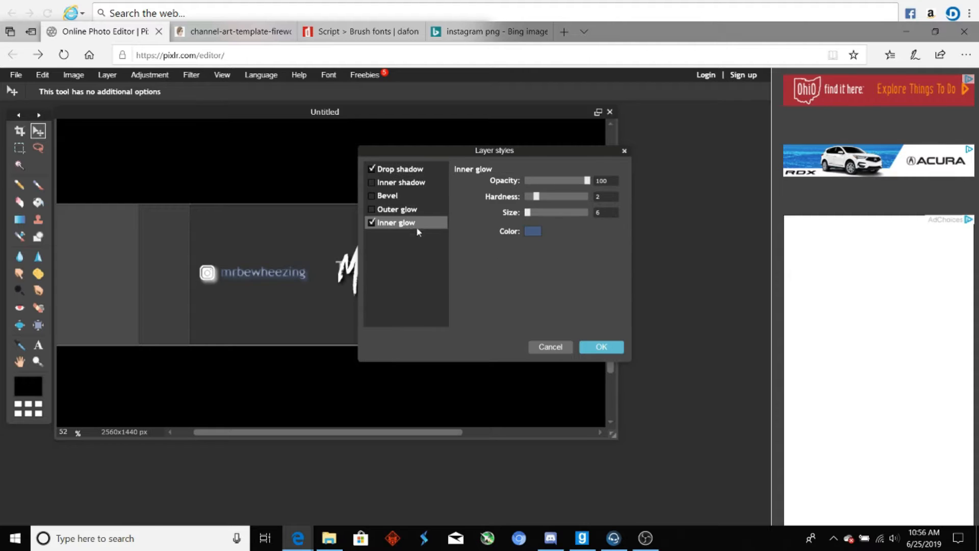
pyautogui.click(534, 233)
pyautogui.click(418, 158)
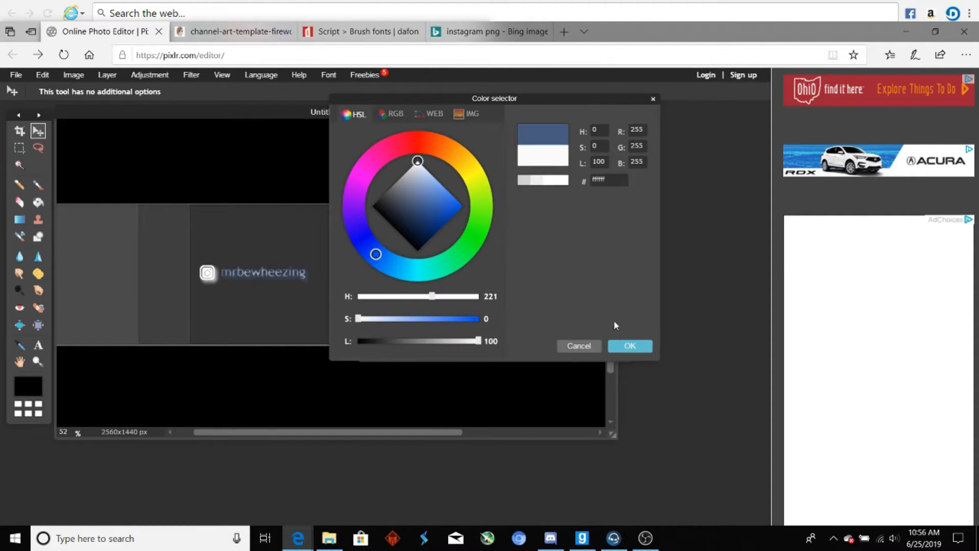
pyautogui.click(630, 347)
pyautogui.moveTo(536, 197); pyautogui.dragTo(587, 196)
pyautogui.moveTo(528, 213); pyautogui.dragTo(641, 219)
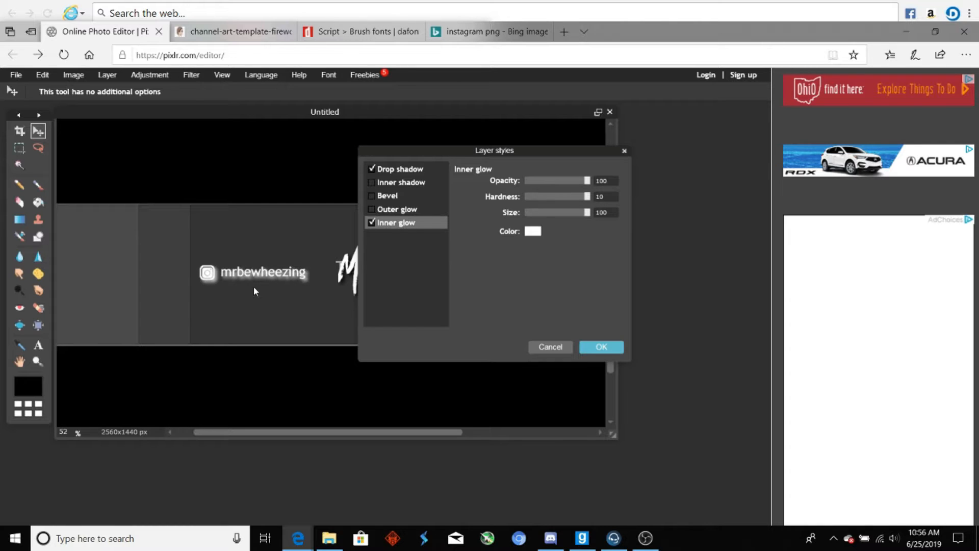
pyautogui.click(601, 346)
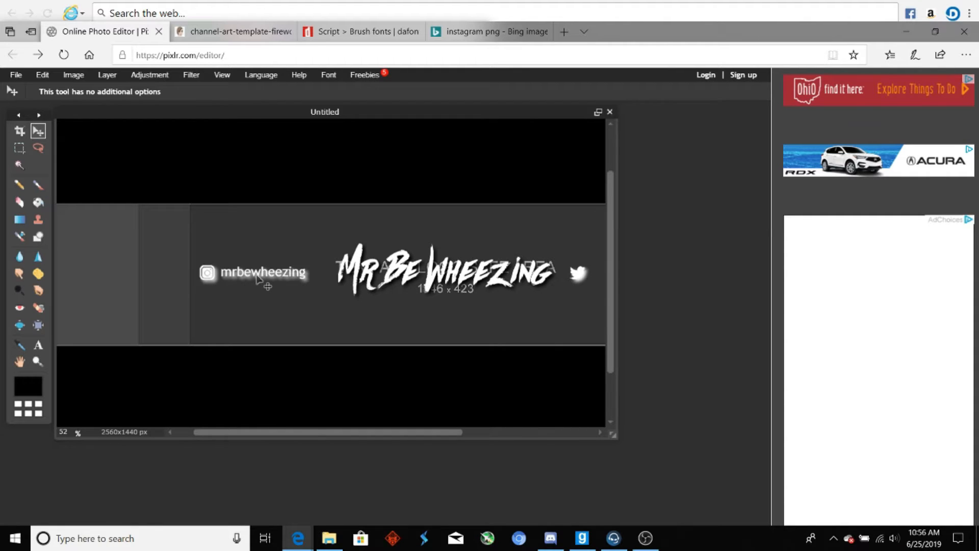
pyautogui.moveTo(341, 434); pyautogui.dragTo(467, 435)
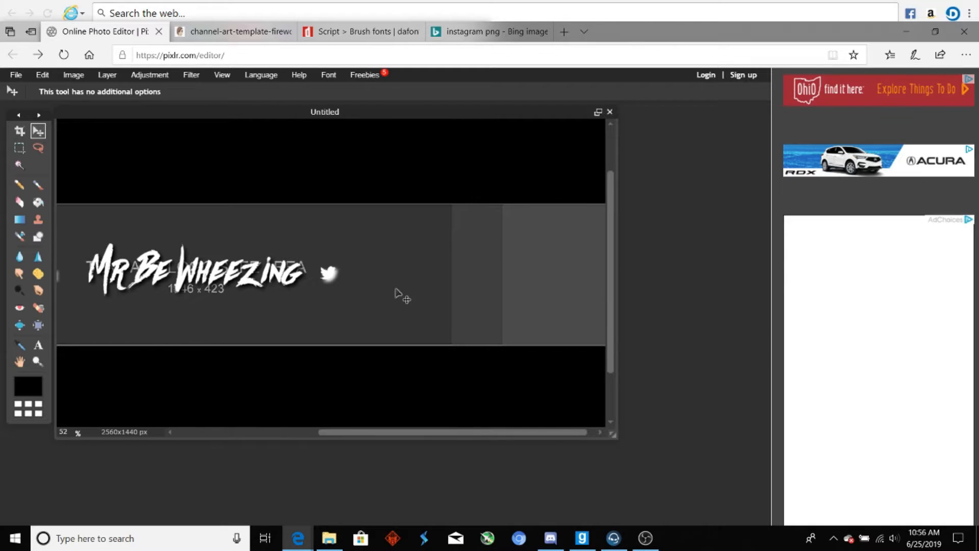
pyautogui.click(39, 345)
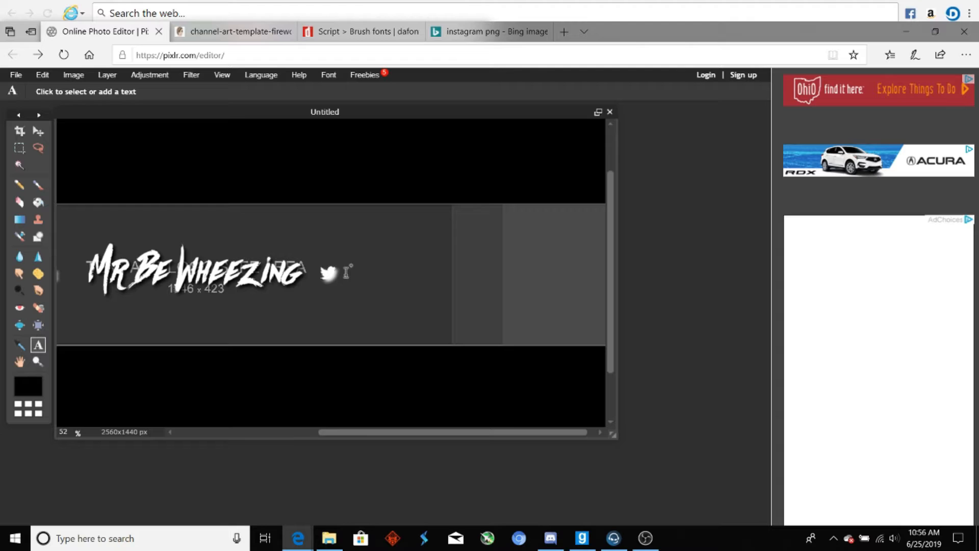
pyautogui.click(347, 272)
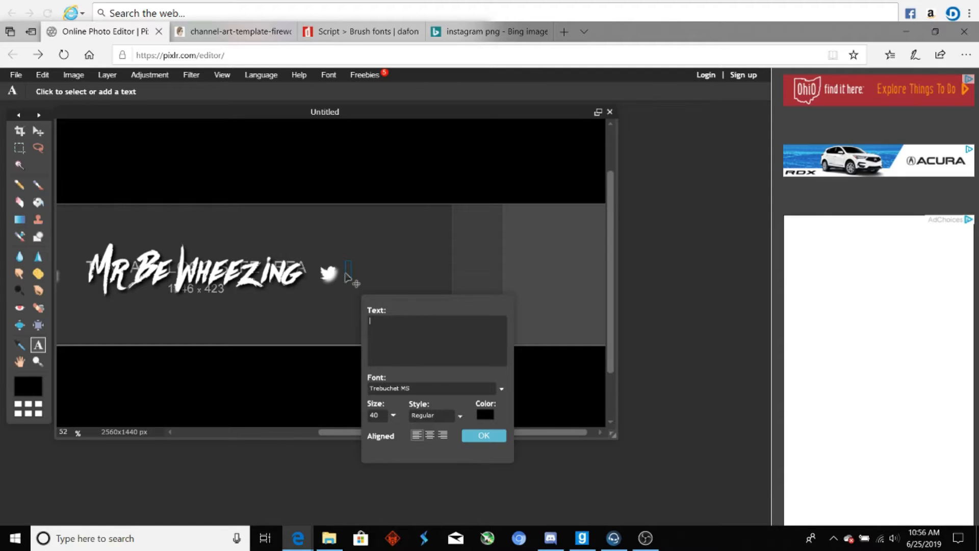
pyautogui.write('@MWheezing')
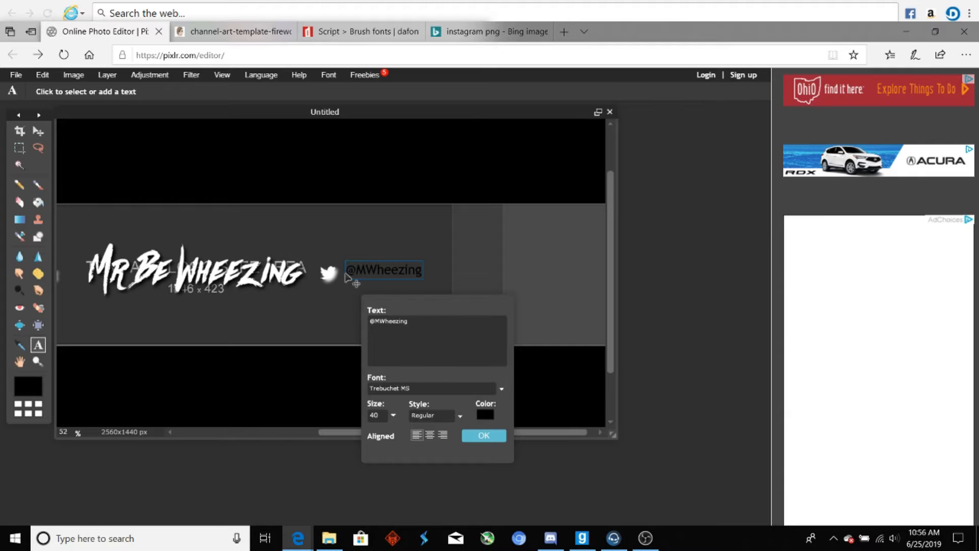
pyautogui.click(483, 436)
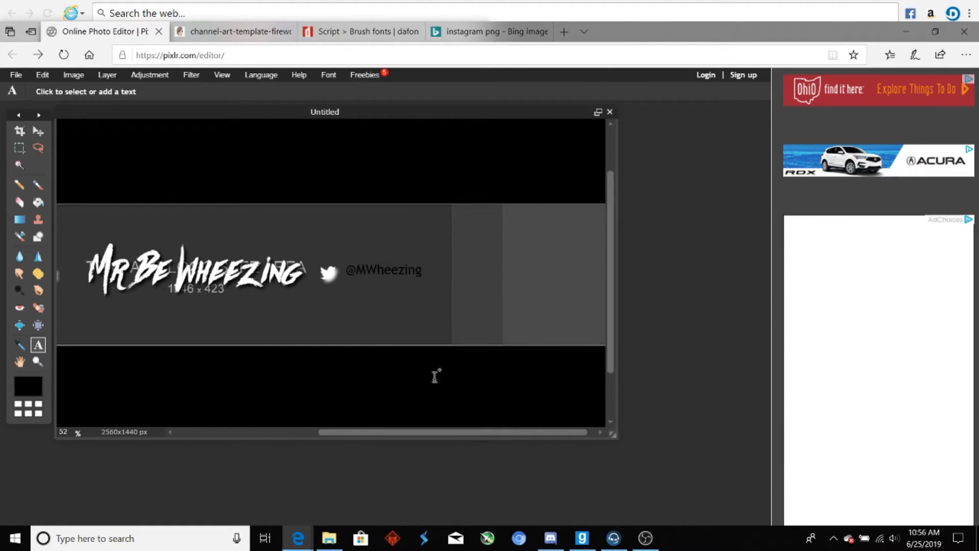
pyautogui.click(396, 274)
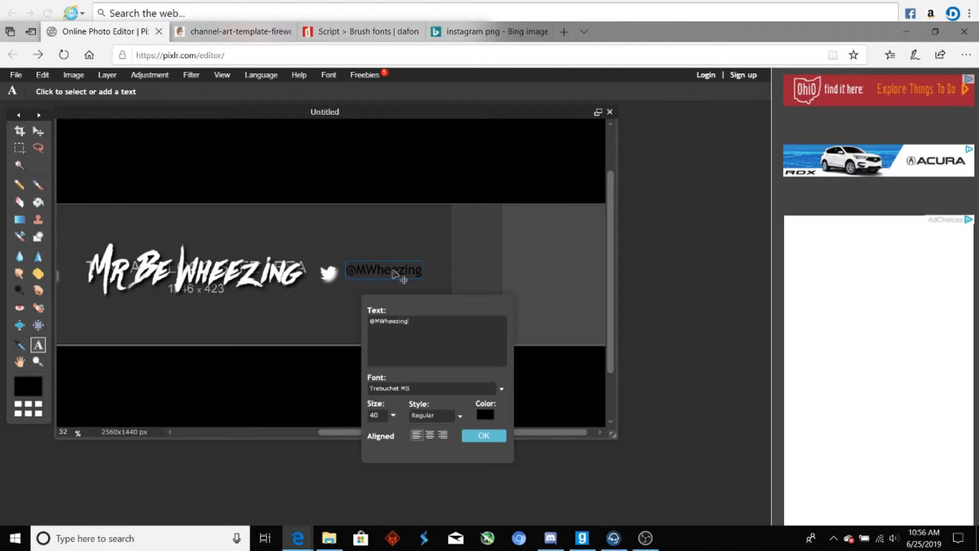
pyautogui.click(486, 415)
pyautogui.moveTo(419, 211); pyautogui.dragTo(417, 147)
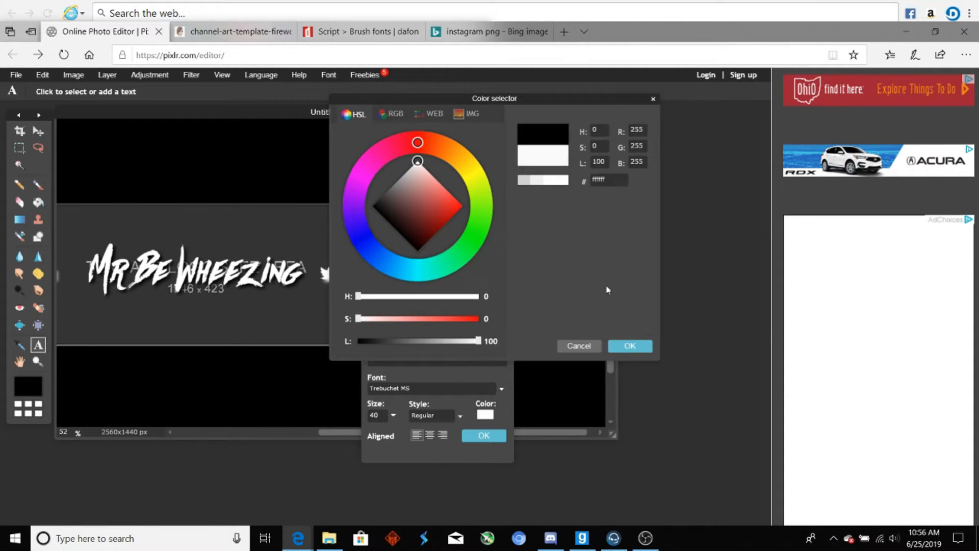
pyautogui.click(624, 348)
pyautogui.click(495, 435)
pyautogui.click(38, 131)
pyautogui.moveTo(411, 295); pyautogui.dragTo(406, 300)
pyautogui.click(37, 350)
pyautogui.click(414, 274)
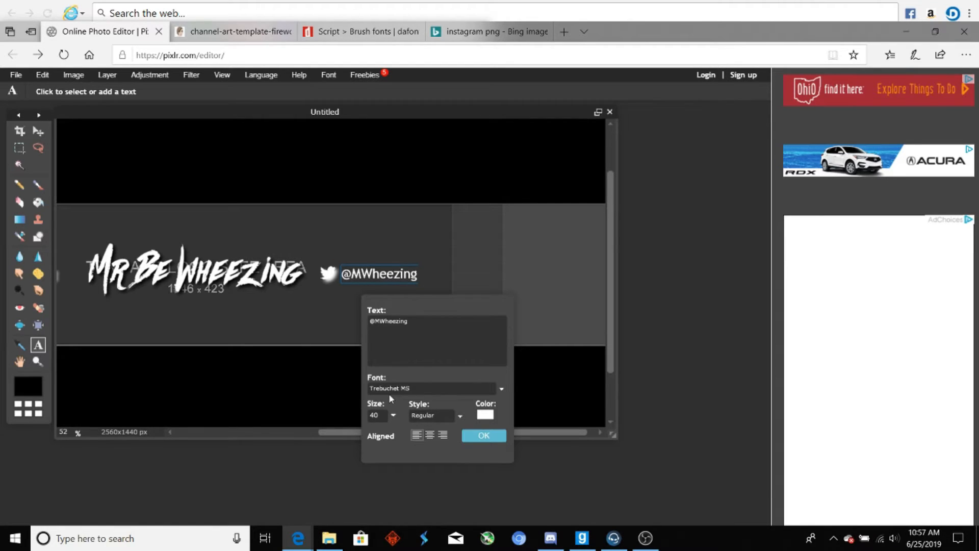
pyautogui.click(484, 434)
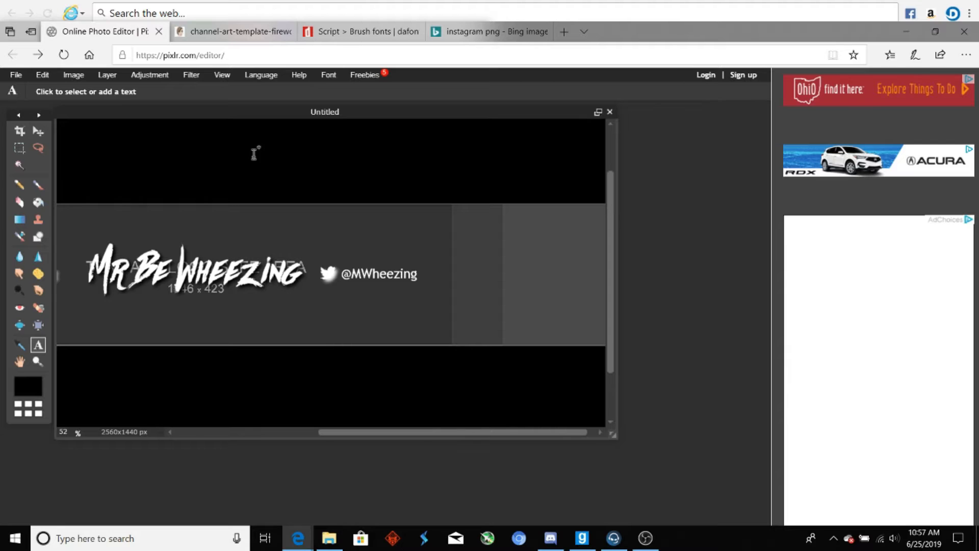
pyautogui.click(107, 75)
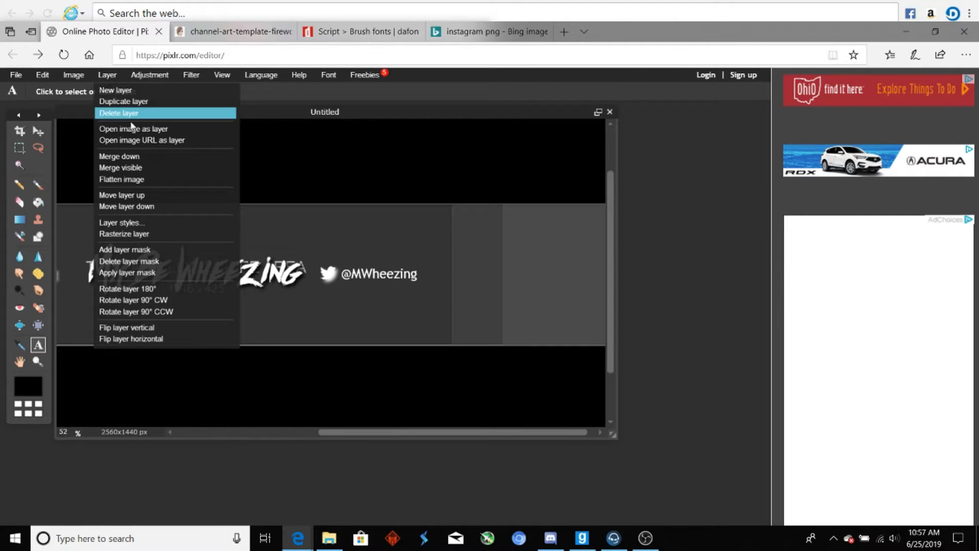
pyautogui.click(156, 223)
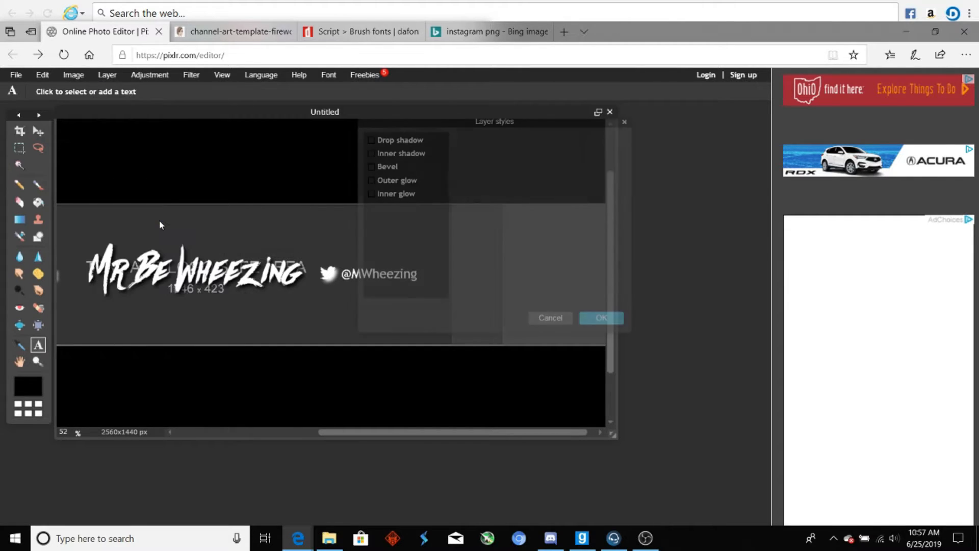
pyautogui.moveTo(475, 132); pyautogui.dragTo(576, 170)
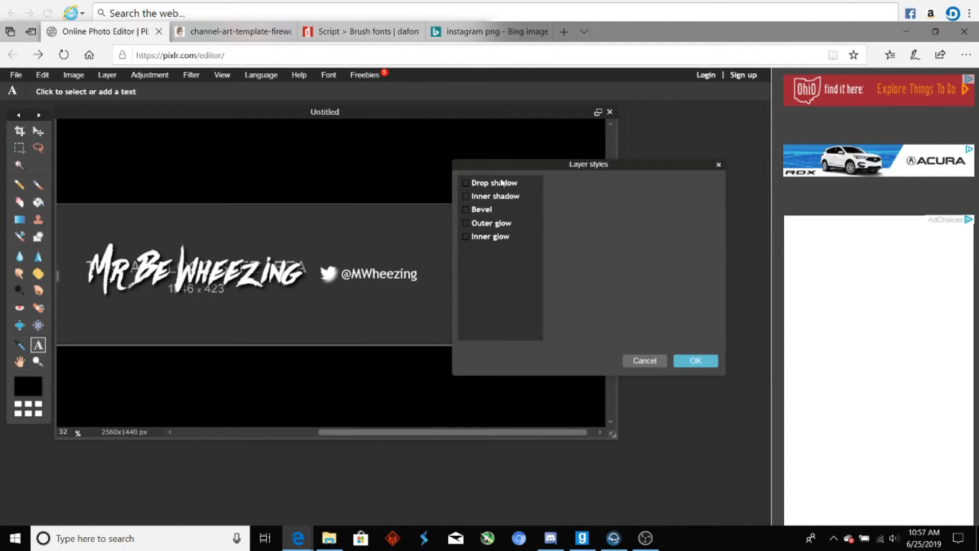
pyautogui.click(502, 183)
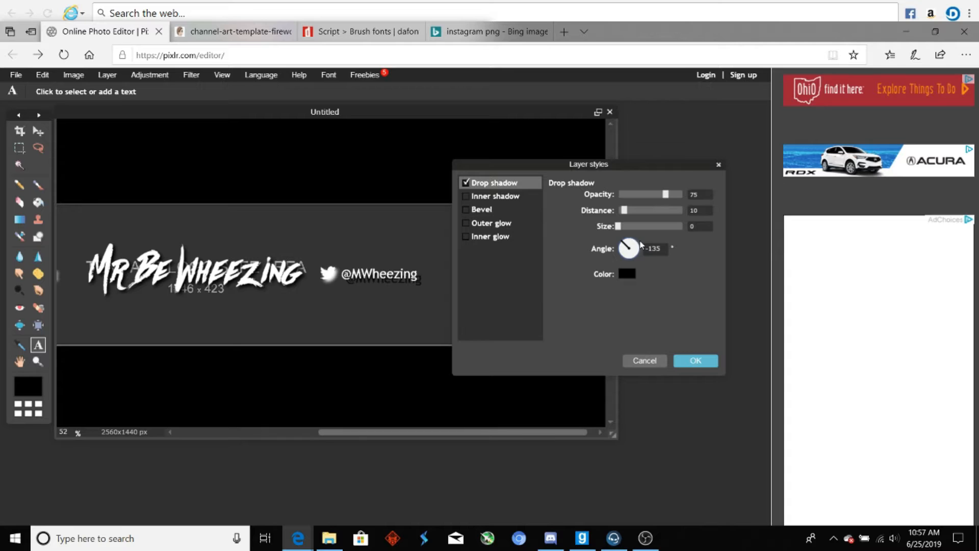
pyautogui.moveTo(666, 198); pyautogui.dragTo(680, 201)
pyautogui.write('55')
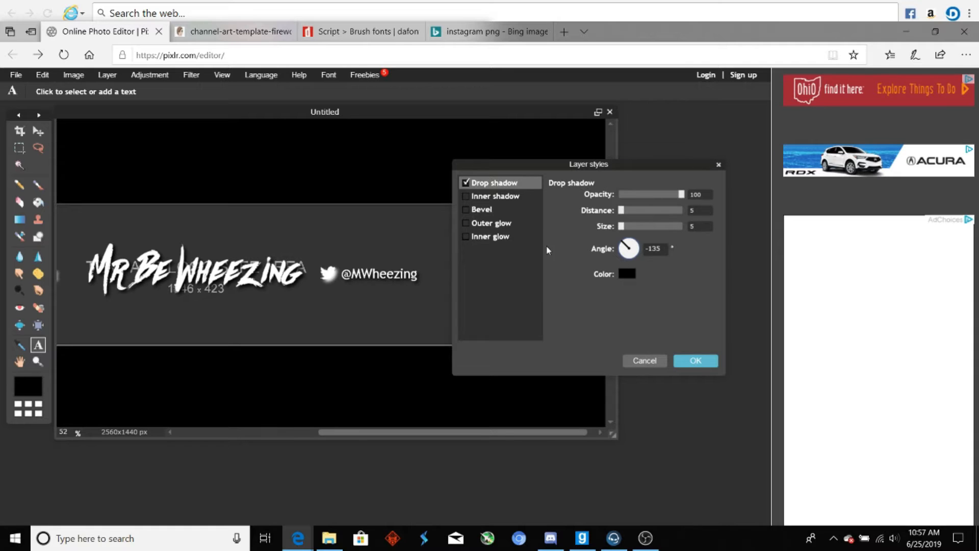
pyautogui.click(501, 239)
pyautogui.click(627, 245)
pyautogui.moveTo(510, 223); pyautogui.dragTo(514, 155)
pyautogui.click(722, 351)
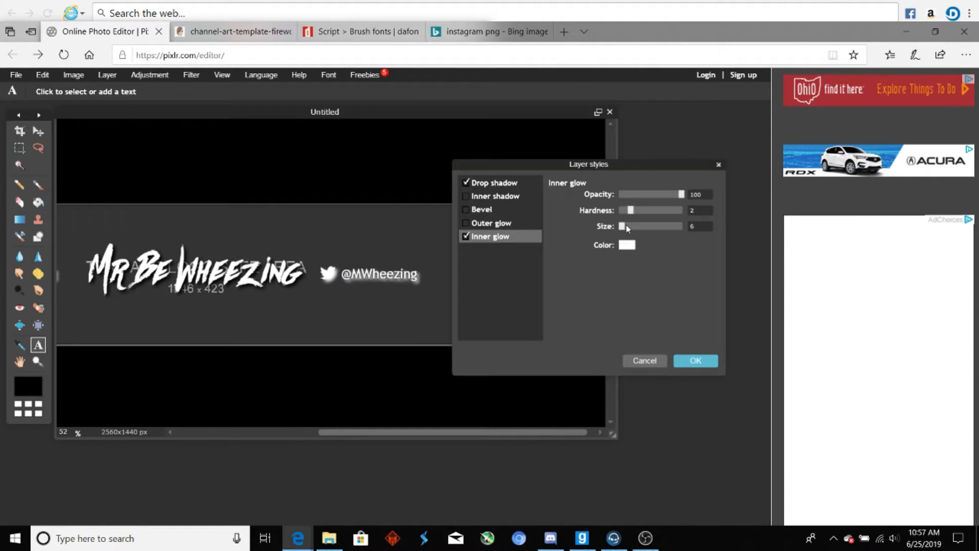
pyautogui.moveTo(632, 214); pyautogui.dragTo(726, 206)
pyautogui.moveTo(620, 227); pyautogui.dragTo(728, 230)
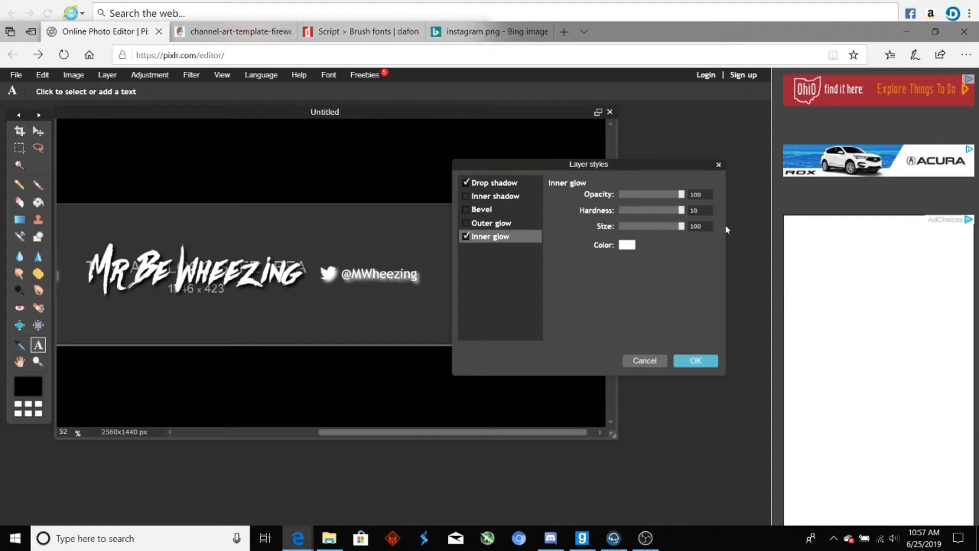
pyautogui.click(696, 361)
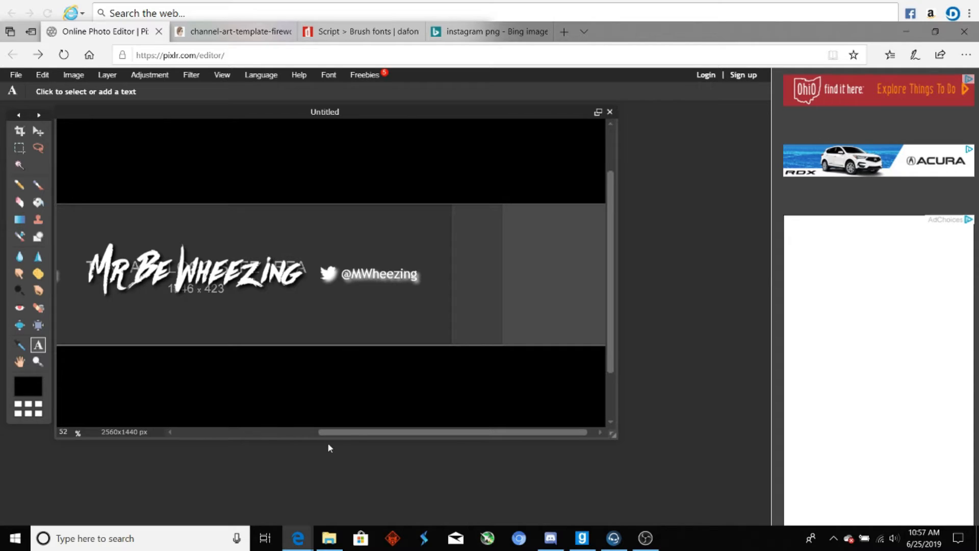
pyautogui.moveTo(330, 436); pyautogui.dragTo(275, 433)
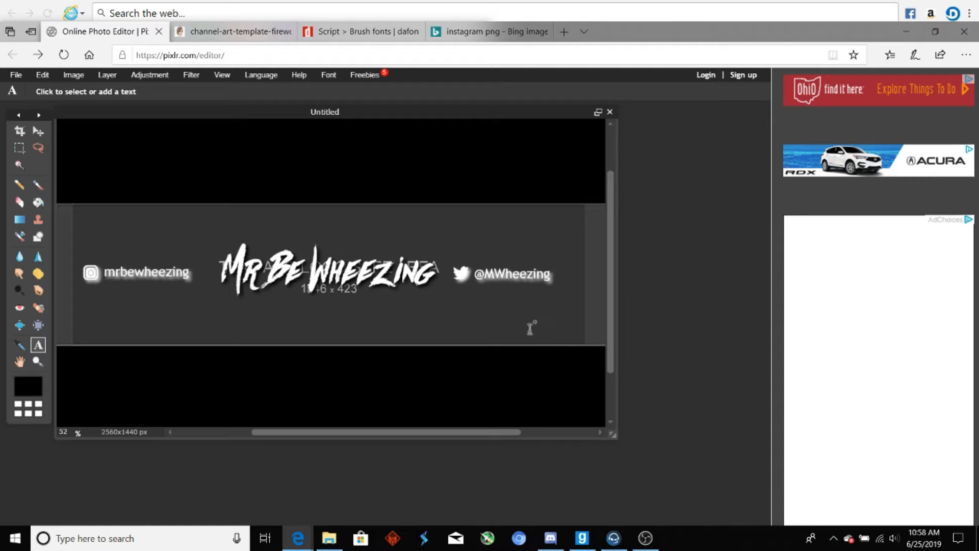
pyautogui.scroll(-1, 334, 295)
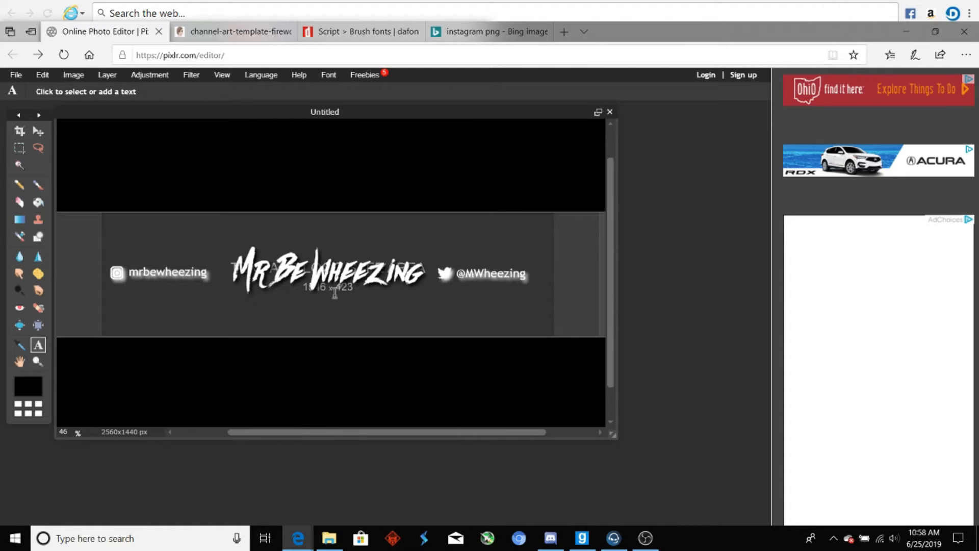
pyautogui.scroll(-1, 335, 295)
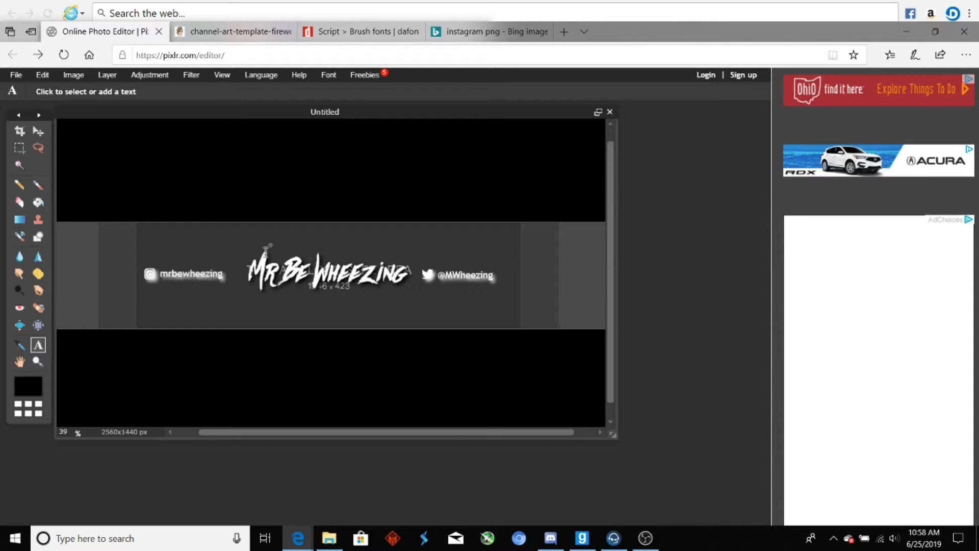
# Step: Search Bing for images of "city picture" in a new browser tab
pyautogui.click(564, 32)
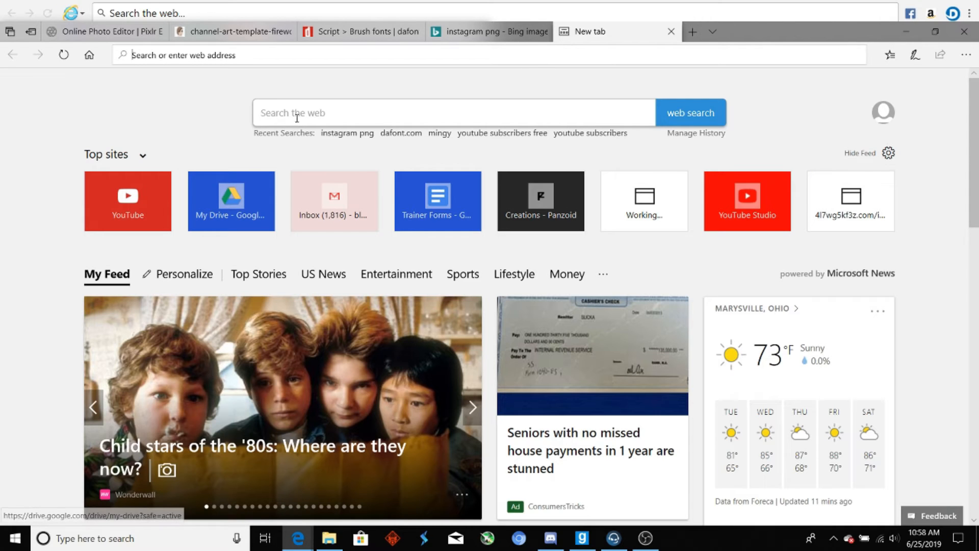
pyautogui.click(367, 113)
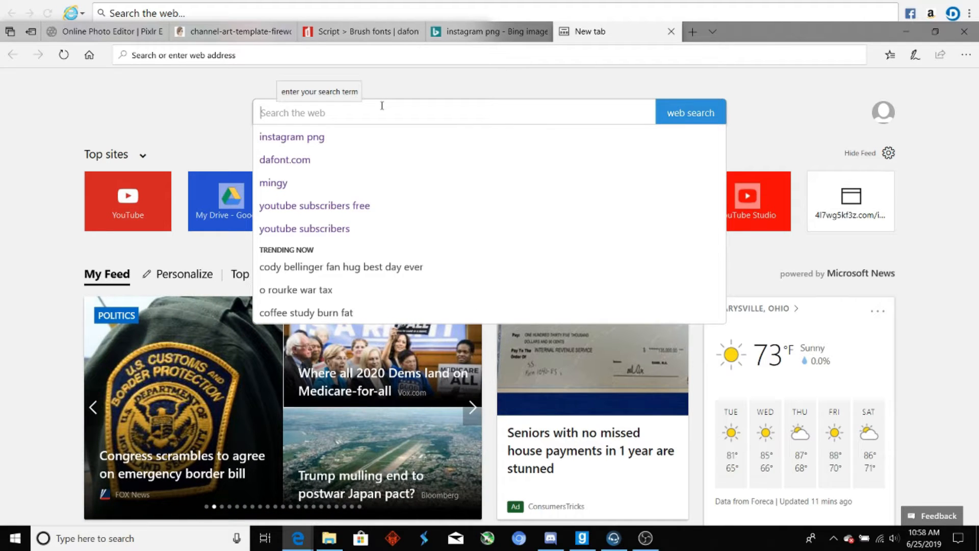
pyautogui.write('c')
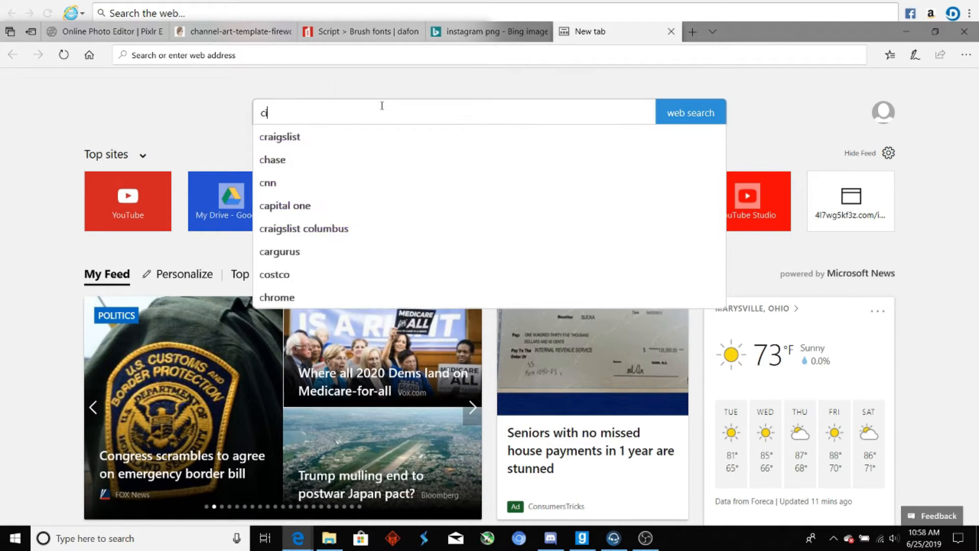
pyautogui.write('ity pictyre')
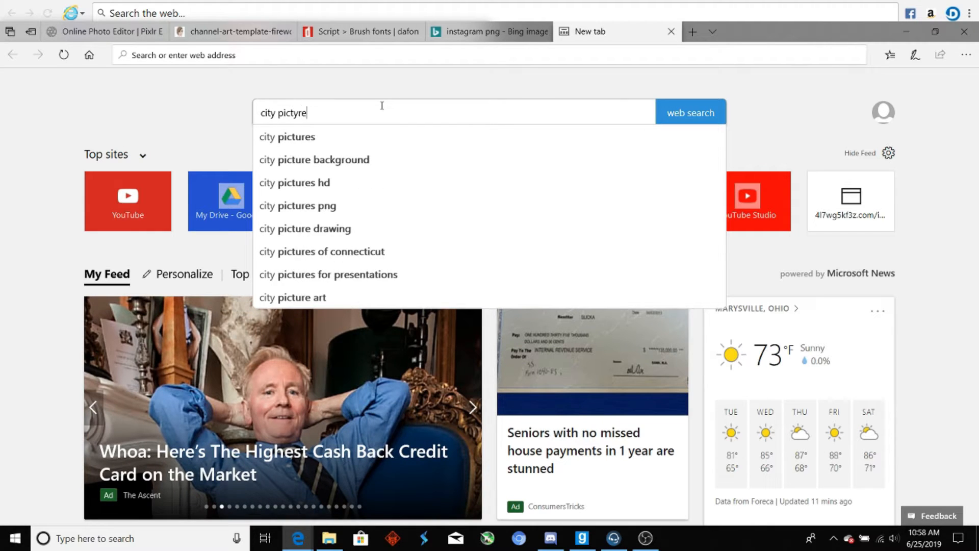
pyautogui.press('Return')
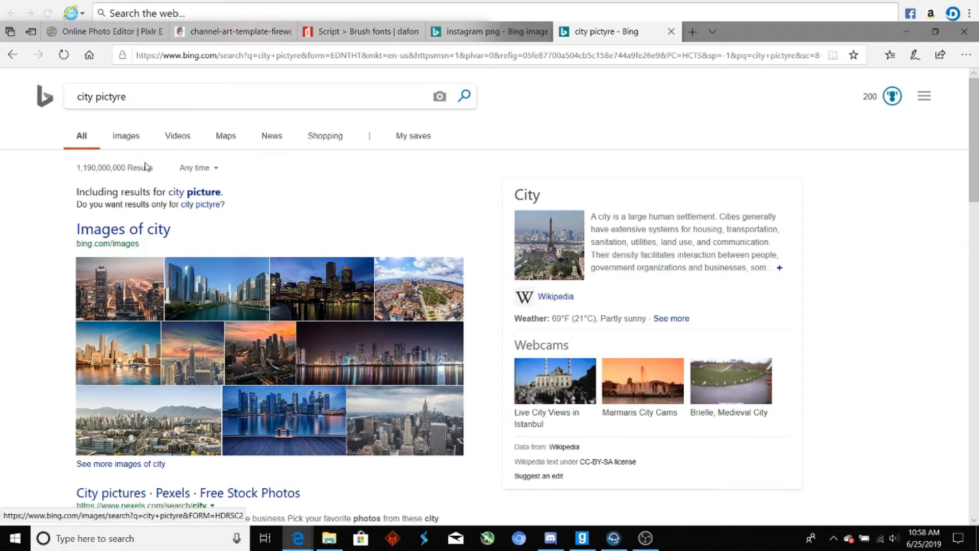
pyautogui.click(187, 192)
pyautogui.click(129, 146)
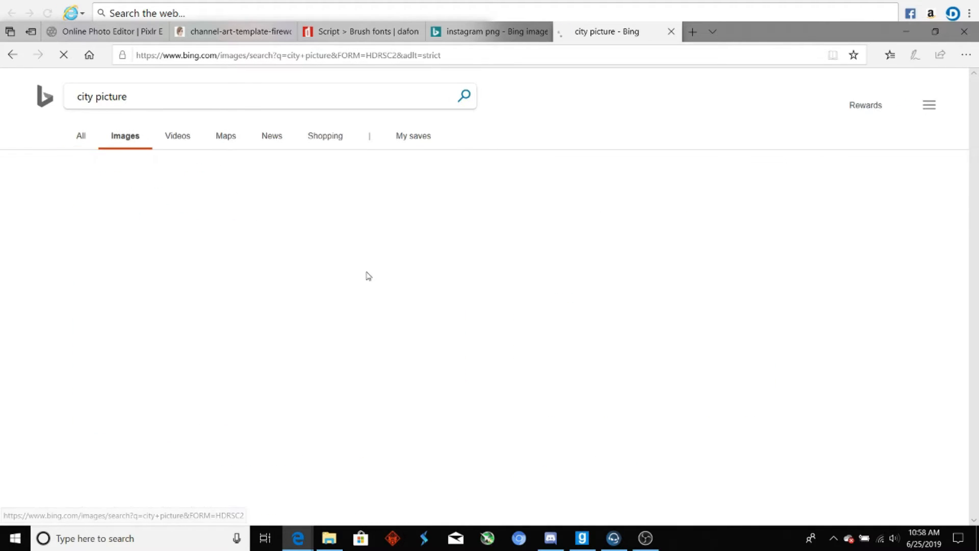
# Step: Browse the city image results and open the neon New York City skyline wallpaper
pyautogui.scroll(-3, 439, 276)
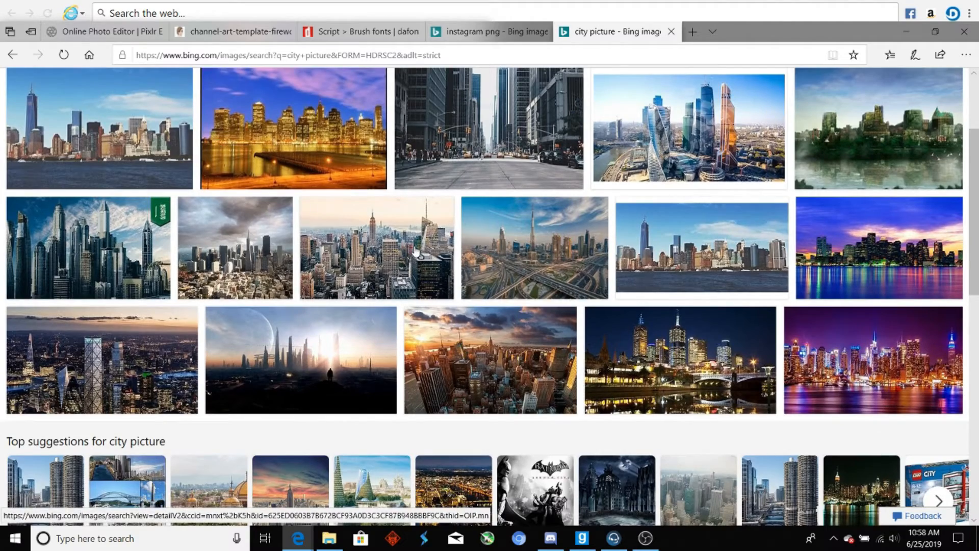
pyautogui.scroll(-3, 377, 203)
pyautogui.moveTo(462, 252)
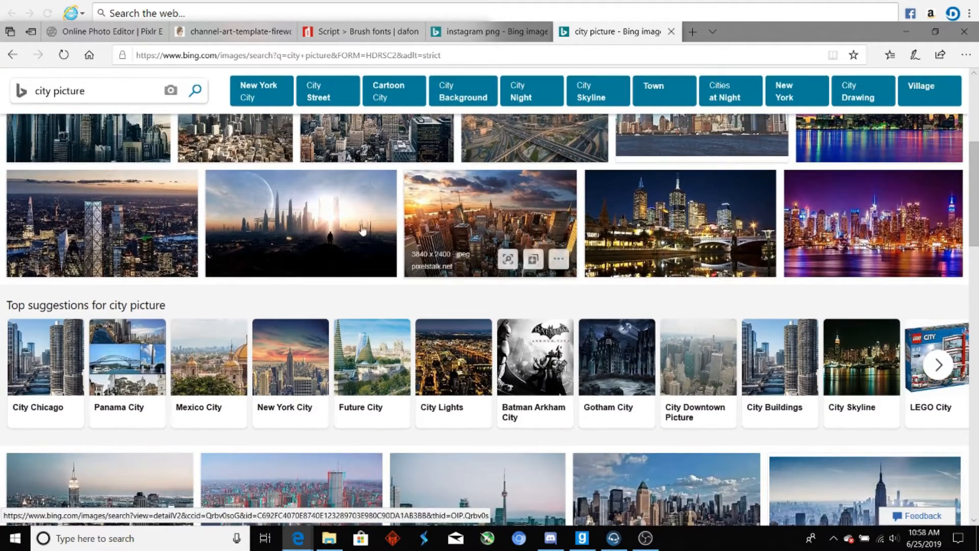
pyautogui.scroll(-3, 463, 251)
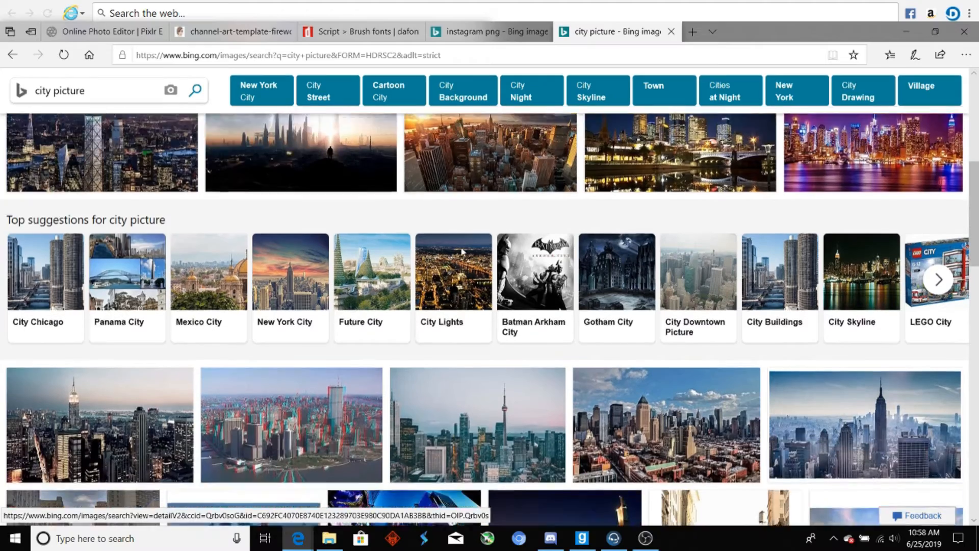
pyautogui.scroll(-2, 459, 258)
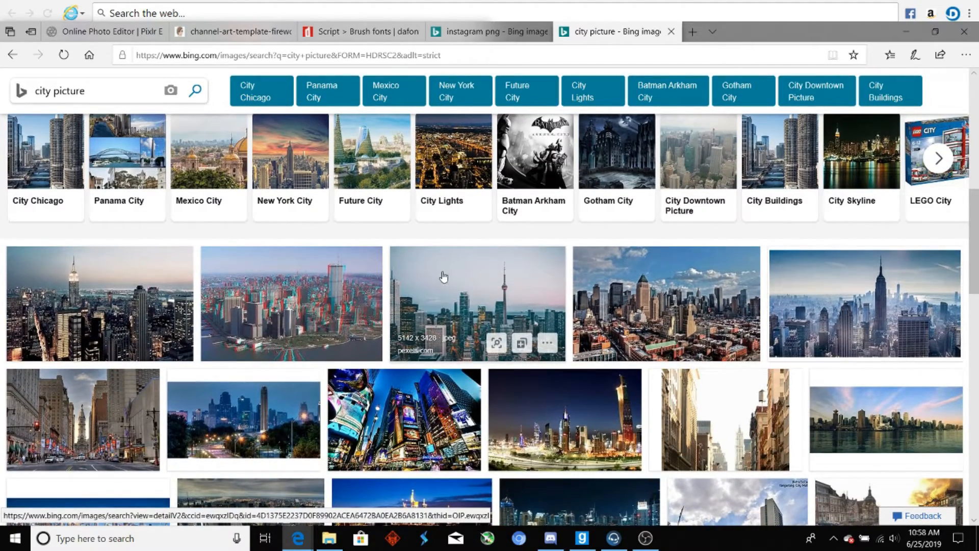
pyautogui.scroll(-7, 442, 277)
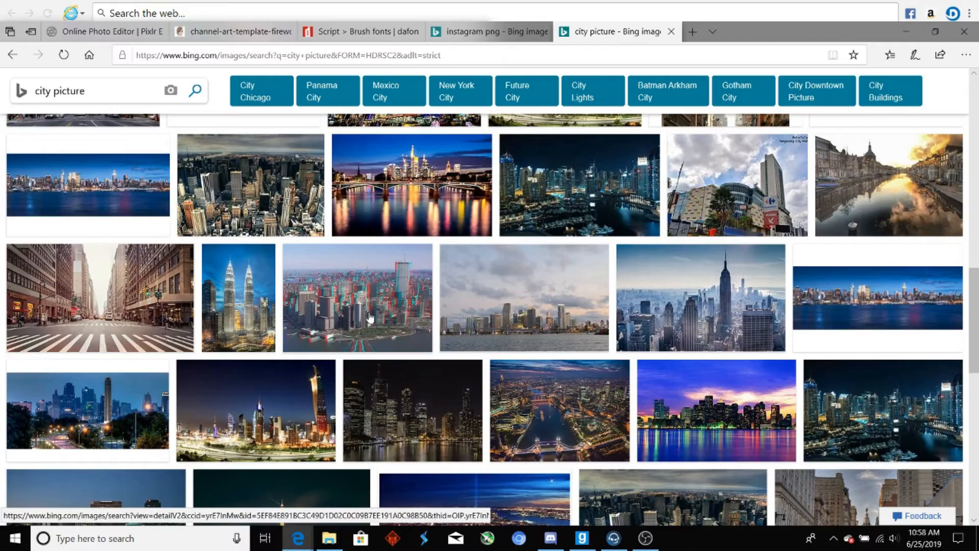
pyautogui.scroll(-2, 347, 332)
pyautogui.scroll(-5, 347, 332)
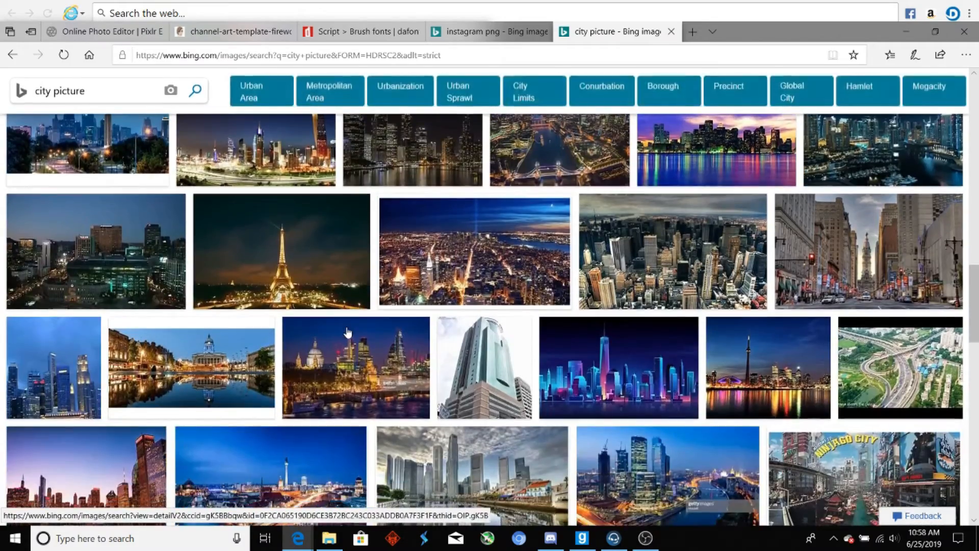
pyautogui.scroll(-2, 347, 332)
pyautogui.click(579, 199)
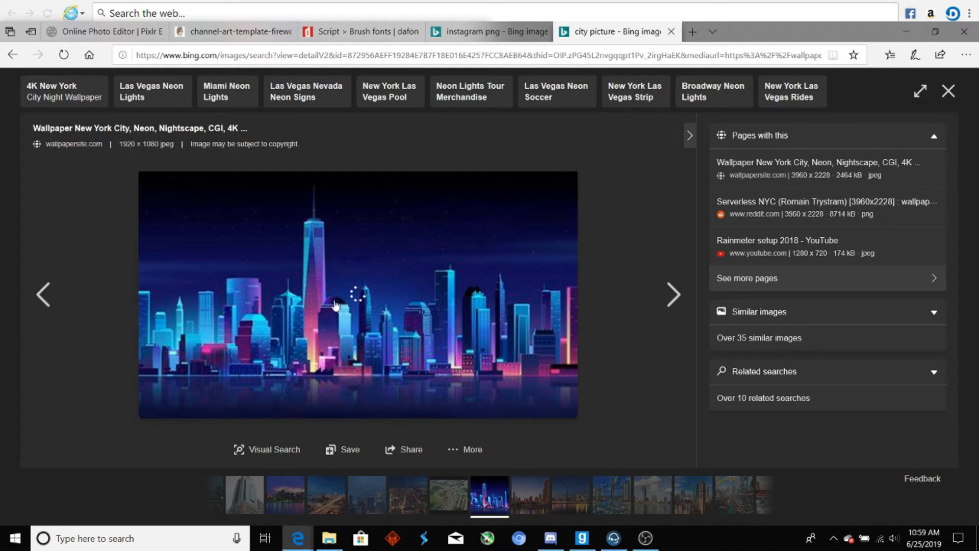
# Step: Save the neon city wallpaper as the JPEG "new-york-city-1920x1080-neon-nightscape-cgi-4k-12048" in the Pictures folder and return to the banner in Pixlr Editor
pyautogui.rightClick(389, 289)
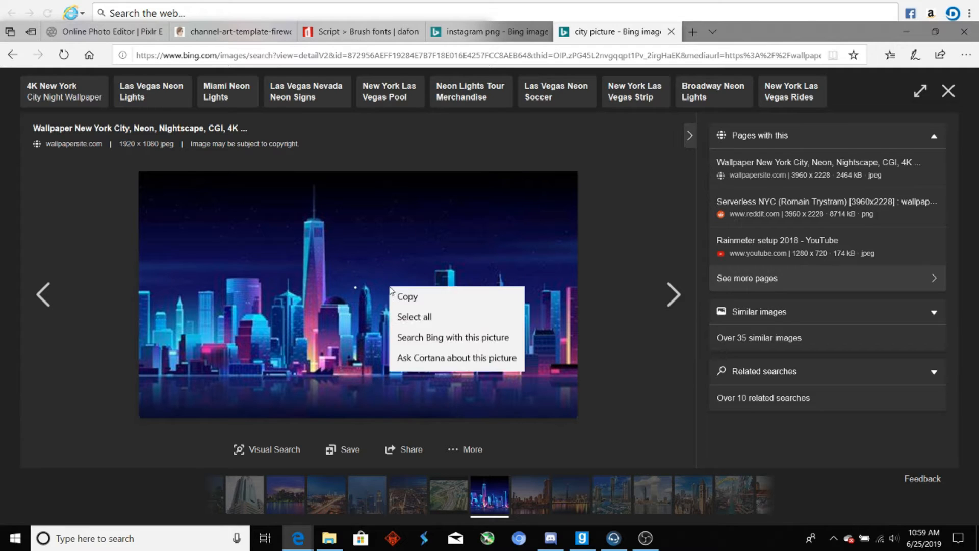
pyautogui.click(104, 241)
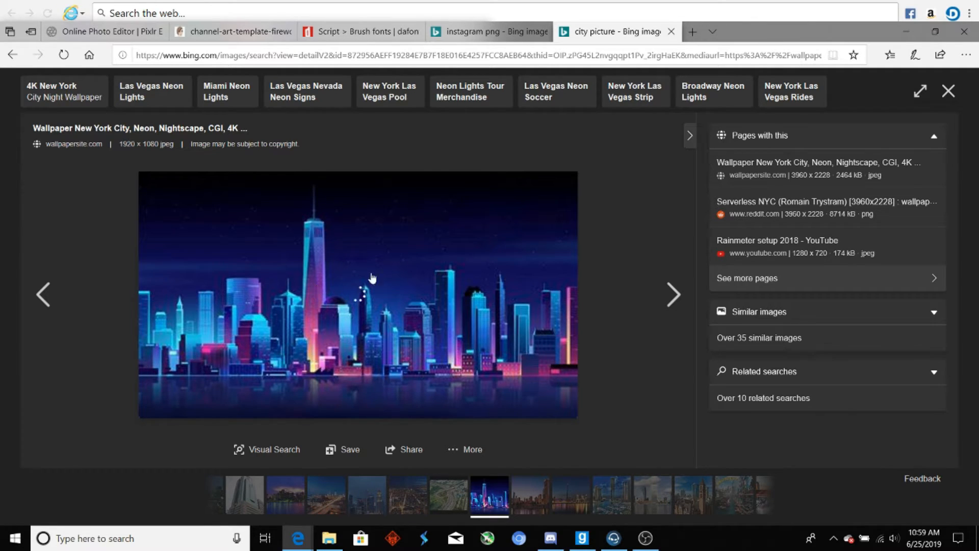
pyautogui.rightClick(449, 278)
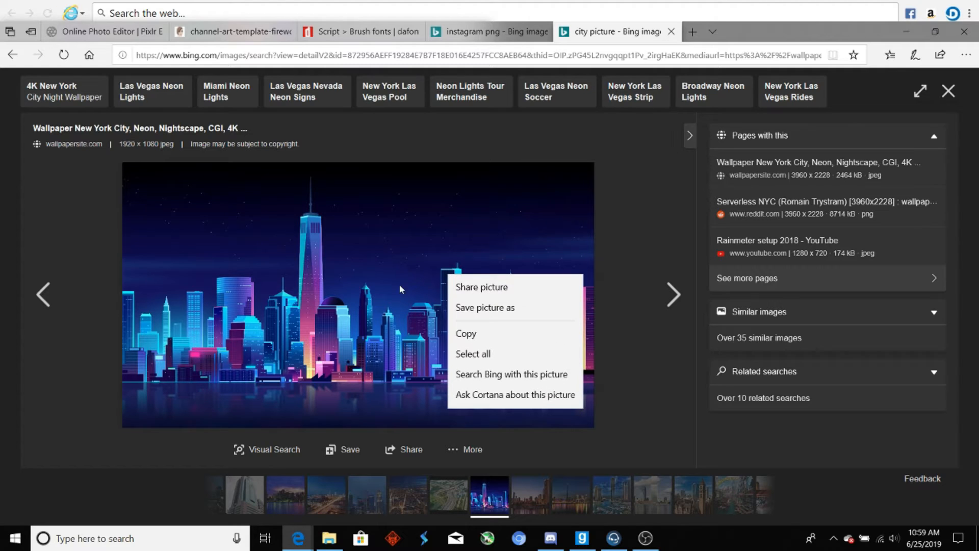
pyautogui.click(512, 319)
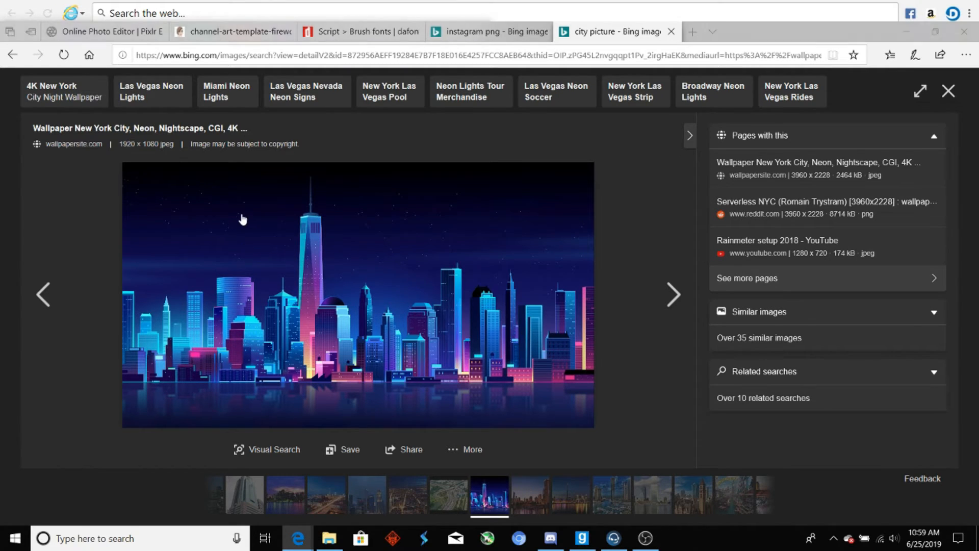
pyautogui.click(53, 188)
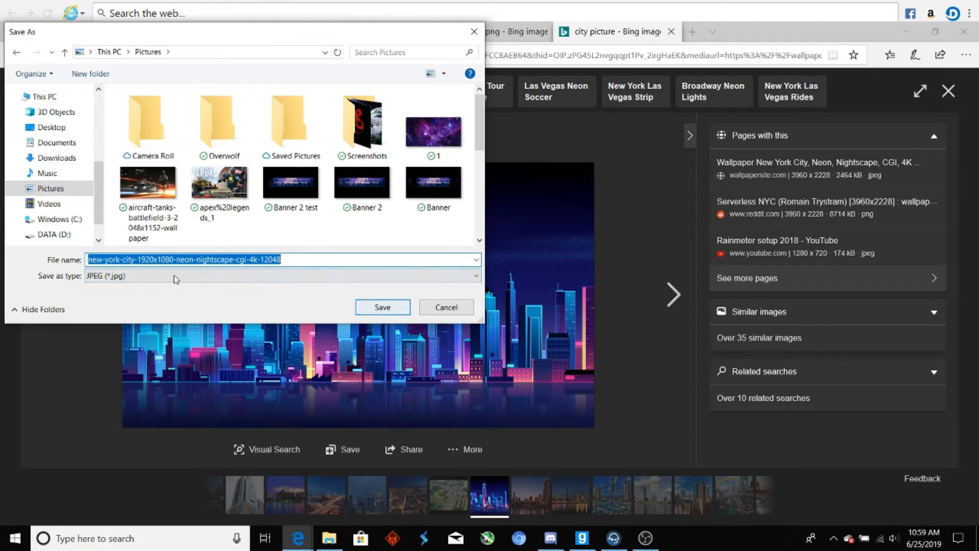
pyautogui.click(382, 306)
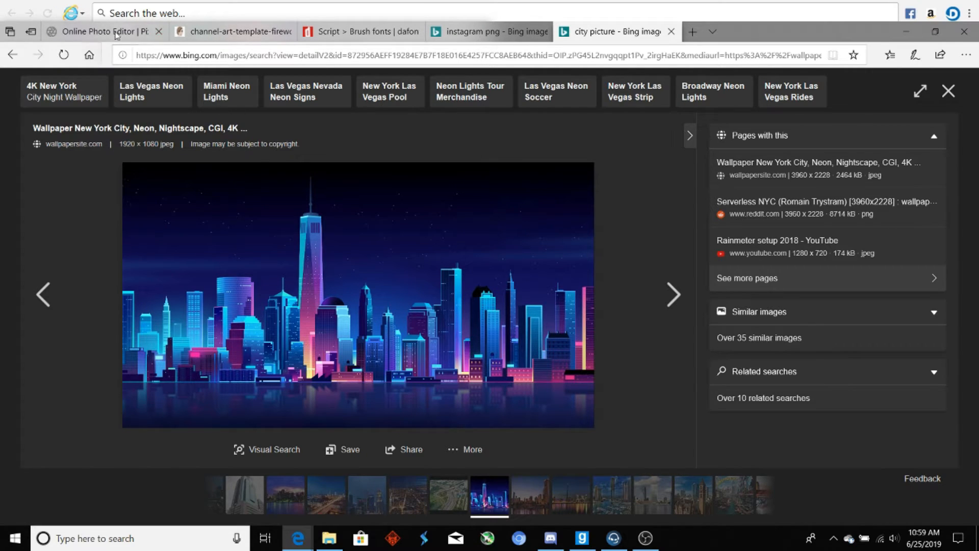
pyautogui.click(151, 31)
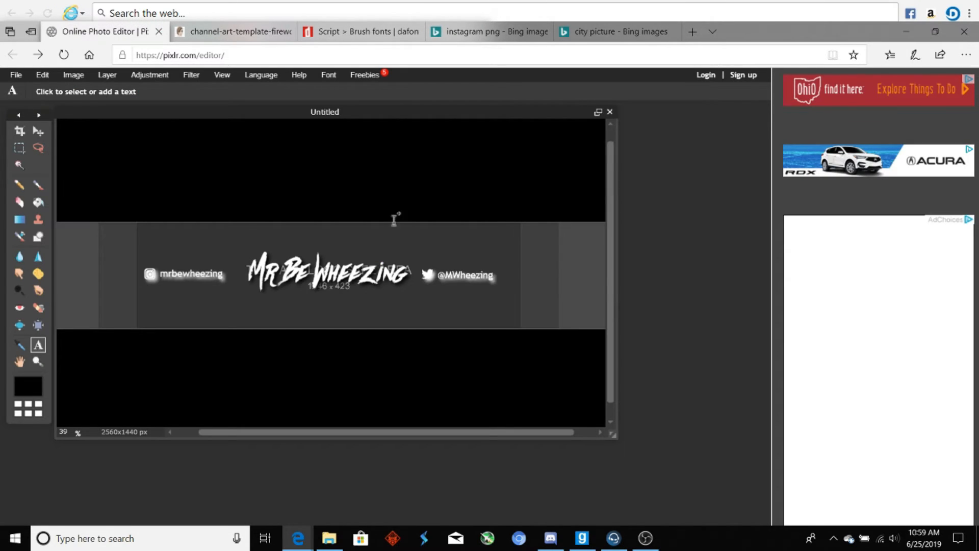
# Step: Open the "new-york-city-1920x1080-neon-nightscape-cgi-4k-12048" picture from the Pictures folder as a new layer in the banner
pyautogui.scroll(-2, 394, 219)
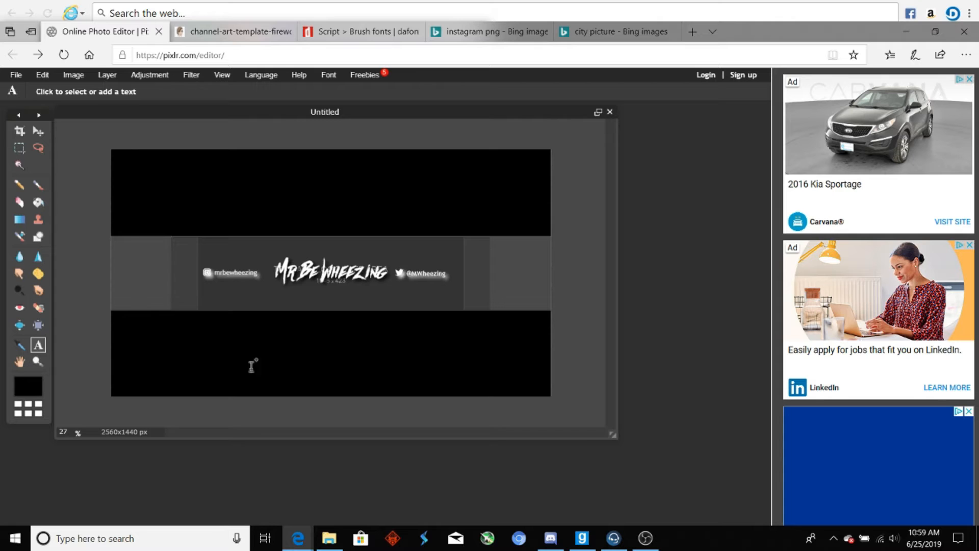
pyautogui.click(108, 76)
pyautogui.click(133, 129)
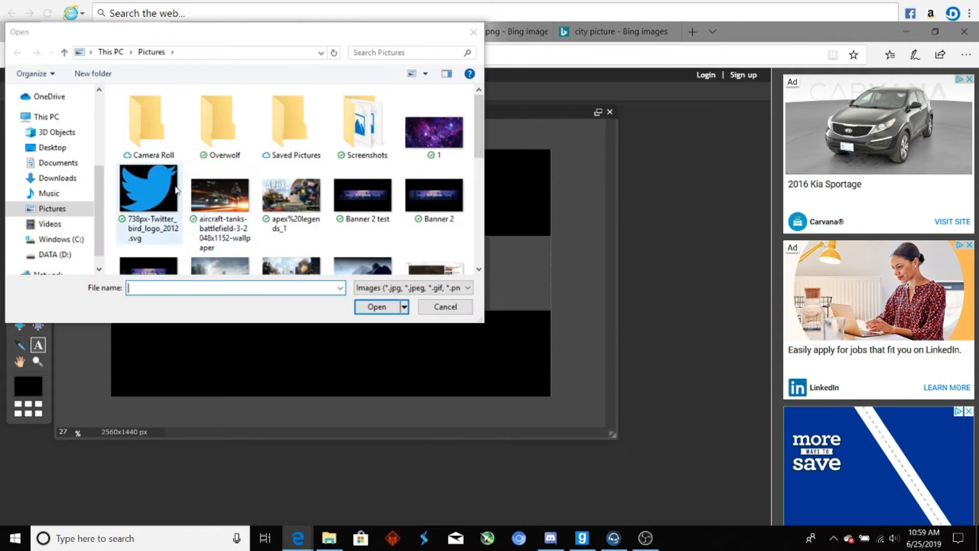
pyautogui.scroll(-8, 367, 179)
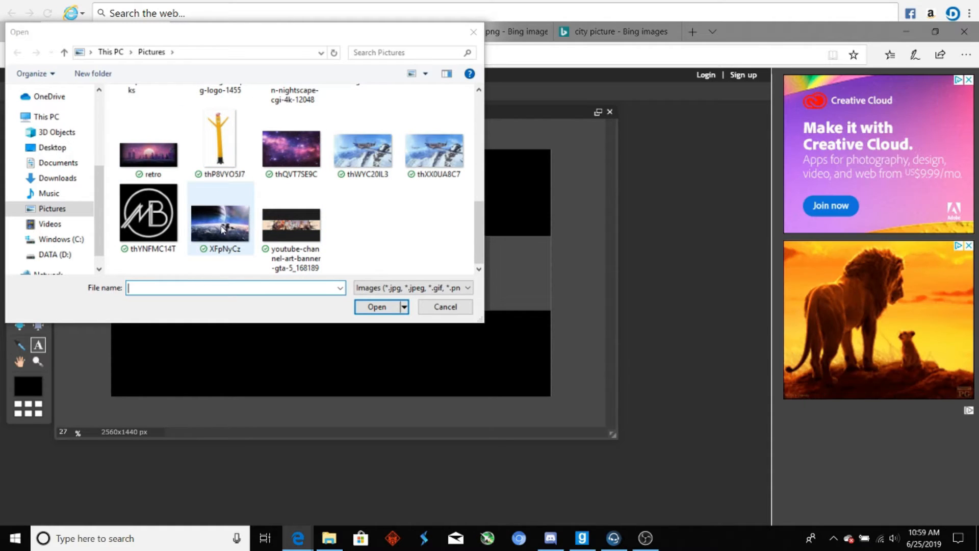
pyautogui.scroll(4, 286, 204)
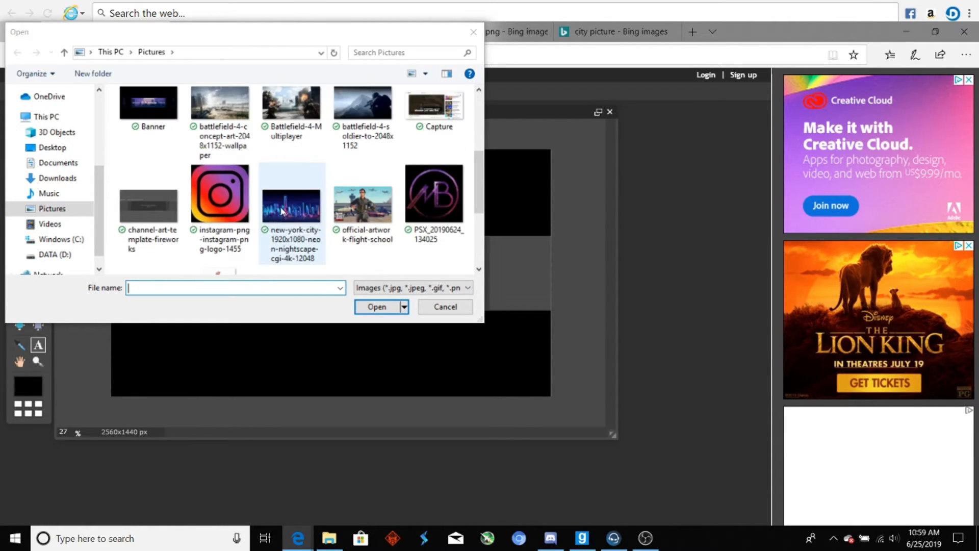
pyautogui.click(282, 210)
pyautogui.click(377, 307)
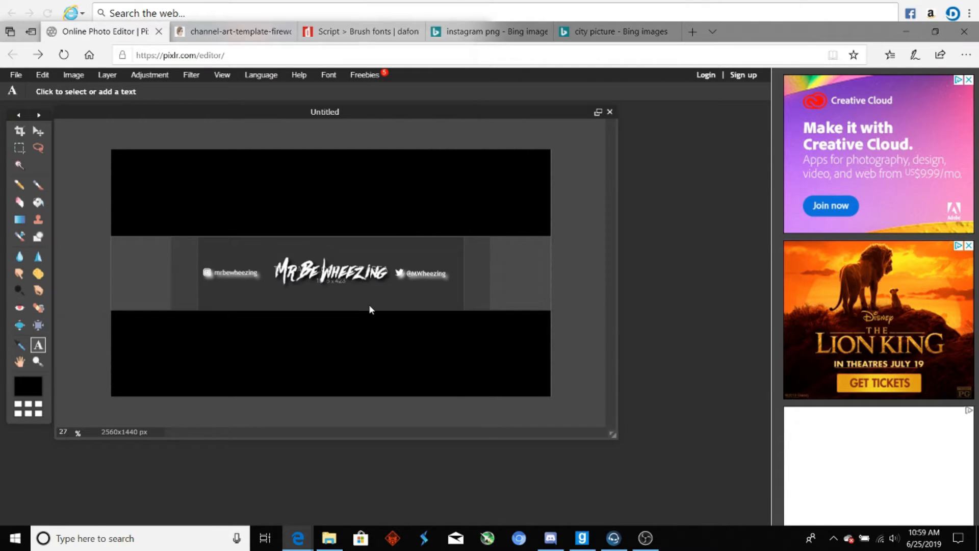
# Step: Enlarge the city picture with free transform until it covers the whole banner canvas, and apply the transformation
pyautogui.click(39, 131)
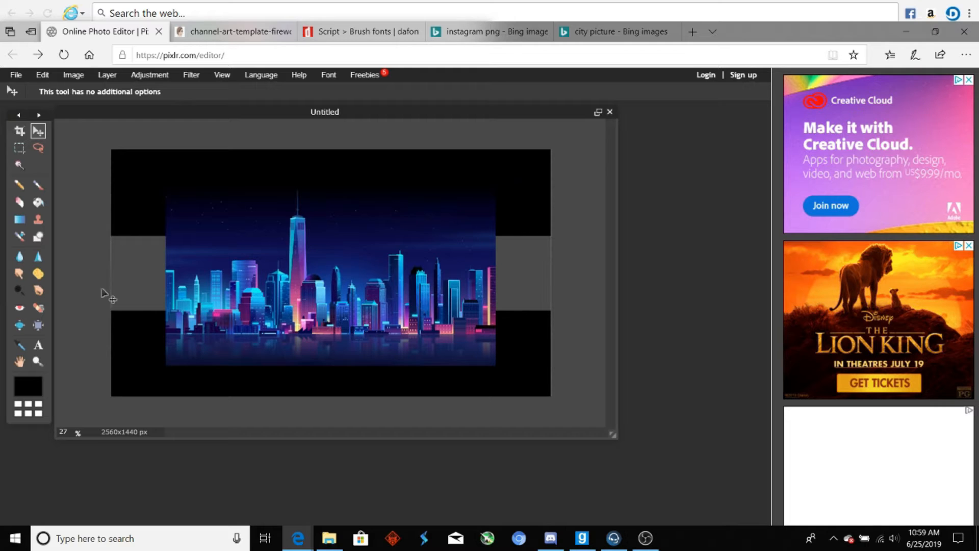
pyautogui.click(43, 76)
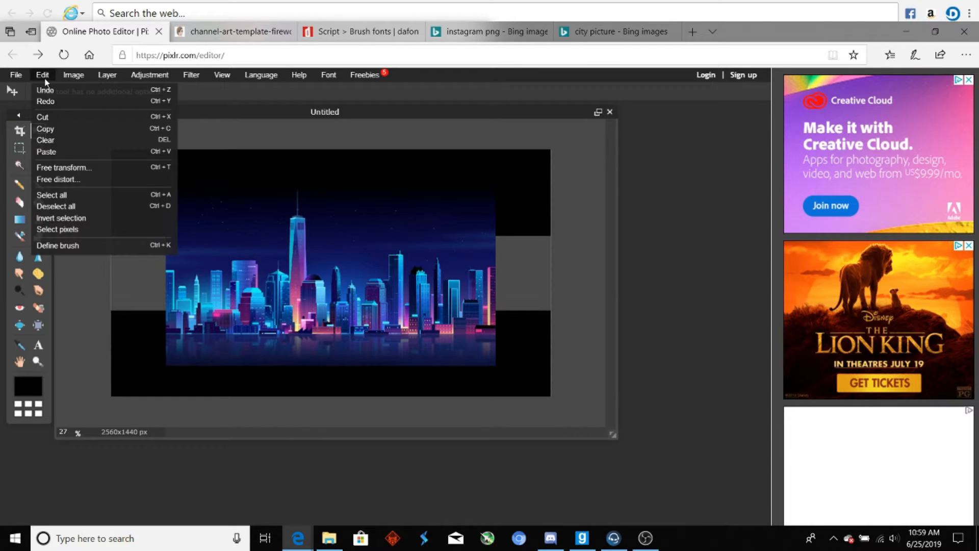
pyautogui.click(46, 151)
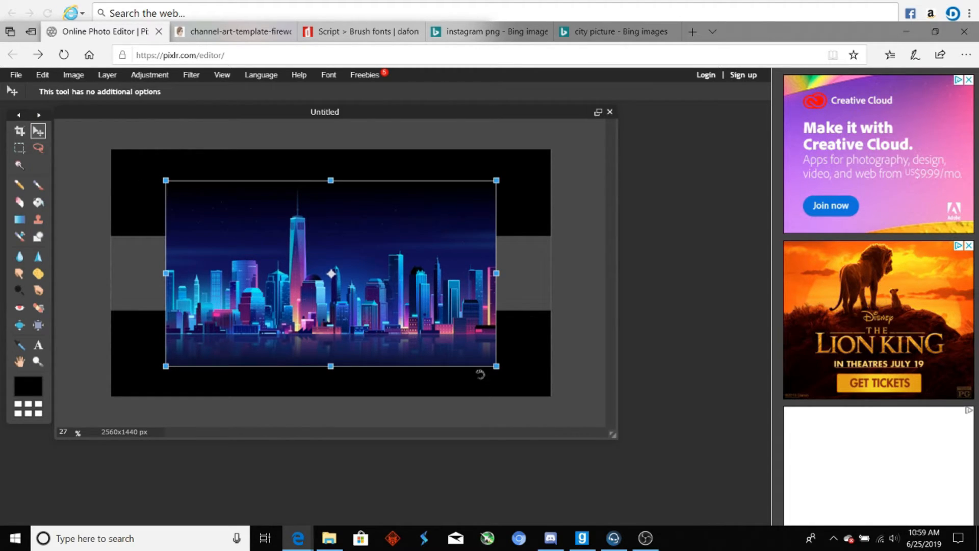
pyautogui.moveTo(496, 367); pyautogui.dragTo(556, 421)
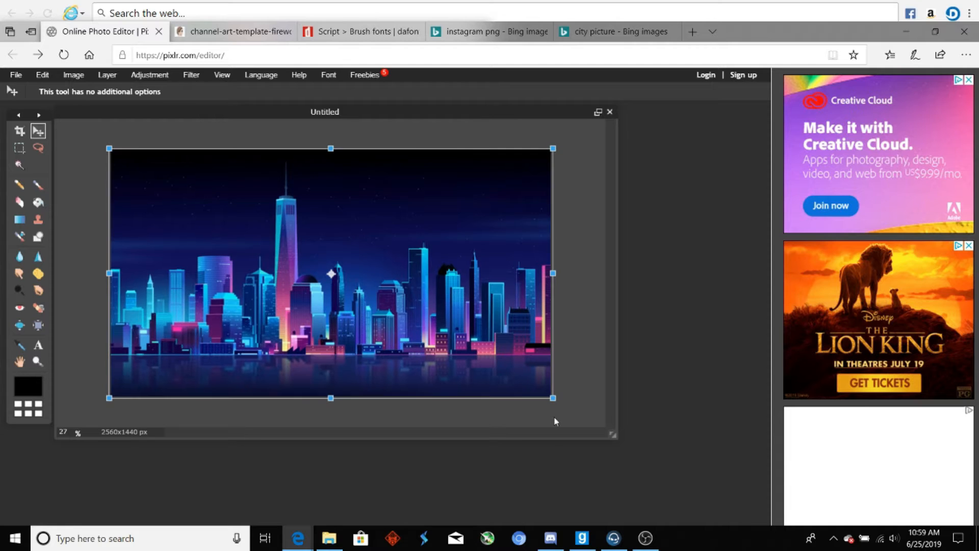
pyautogui.click(590, 364)
pyautogui.click(363, 323)
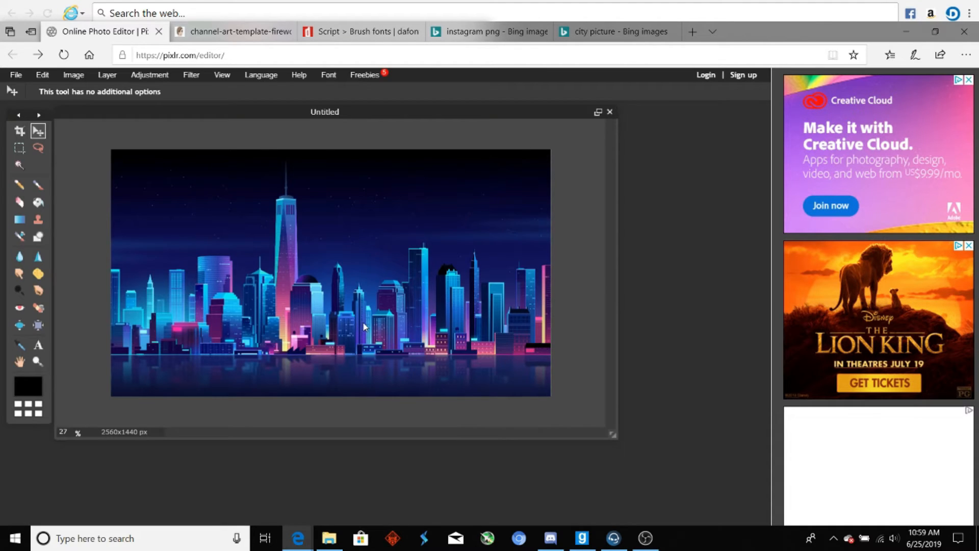
# Step: Reorder the city picture layer so it sits behind the text and social logos but above the template background
pyautogui.click(111, 77)
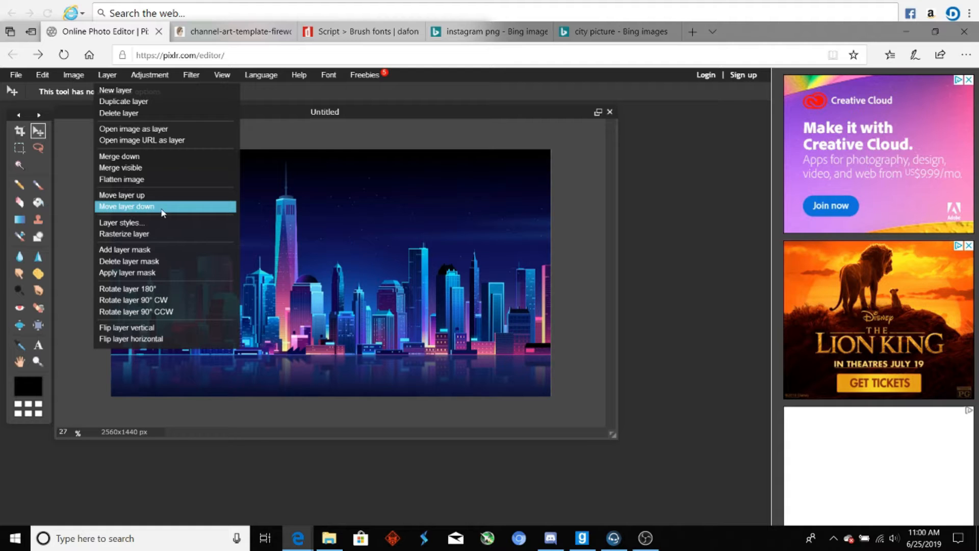
pyautogui.click(153, 207)
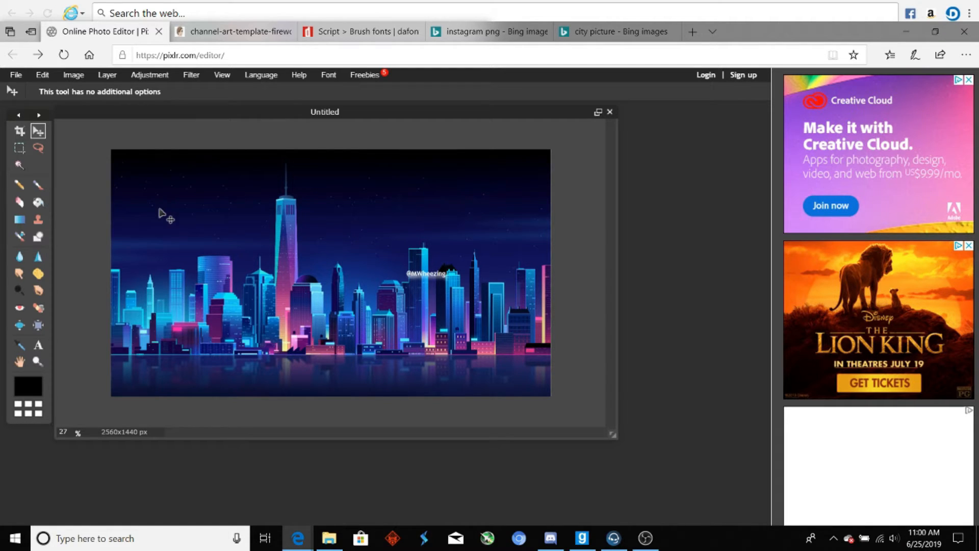
pyautogui.click(107, 75)
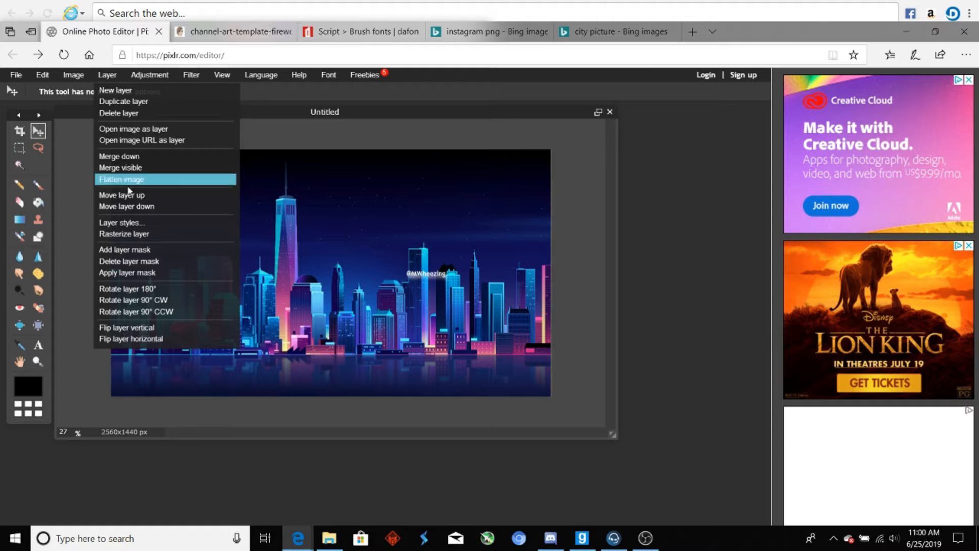
pyautogui.click(143, 211)
pyautogui.click(107, 75)
pyautogui.click(136, 206)
pyautogui.click(107, 75)
pyautogui.click(135, 206)
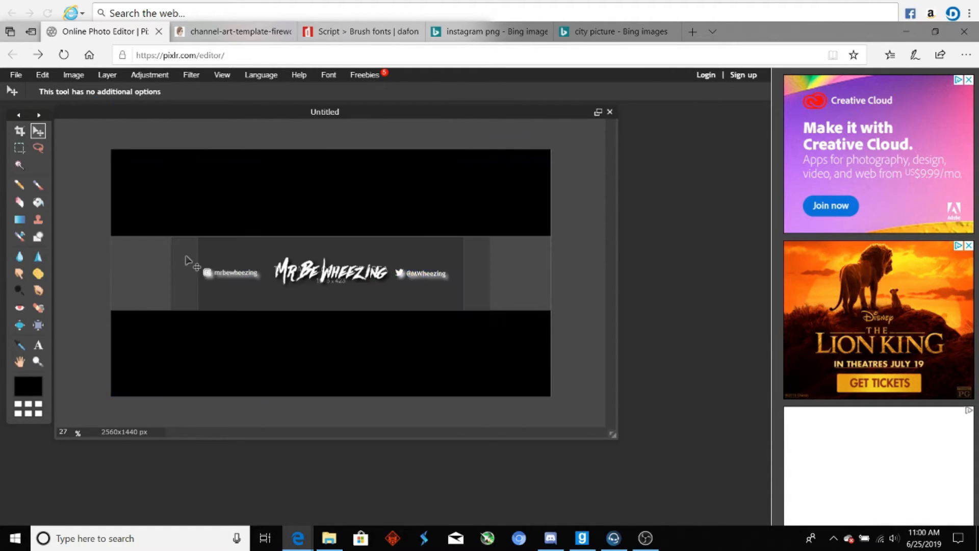
pyautogui.click(107, 74)
pyautogui.click(144, 199)
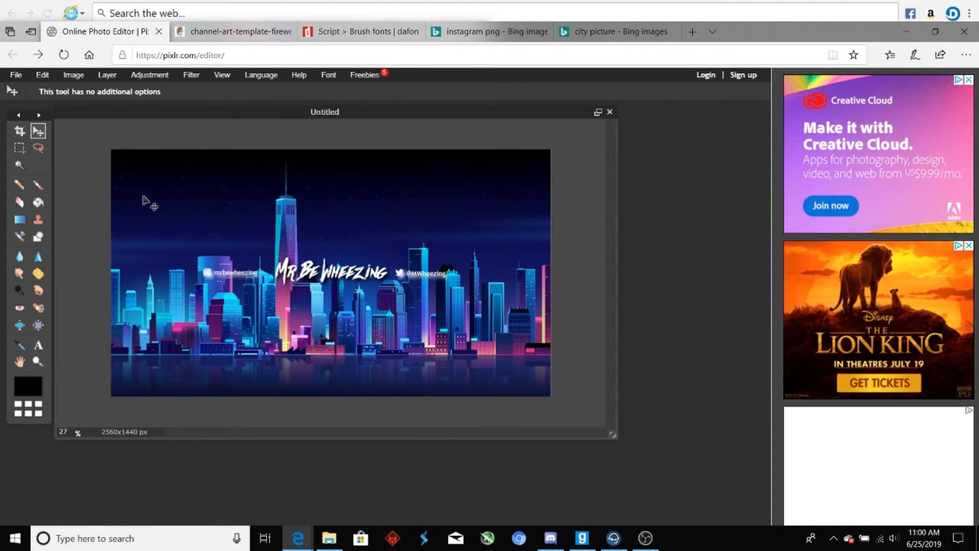
# Step: Cover the city picture above and below the template's central strip with two full-width filled black rectangles, adjusting the layer order
pyautogui.click(107, 75)
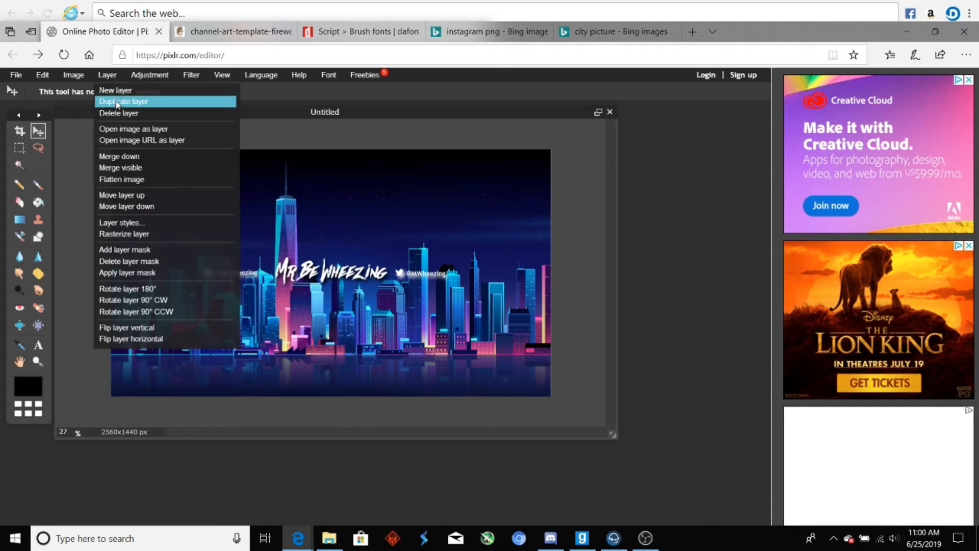
pyautogui.click(140, 199)
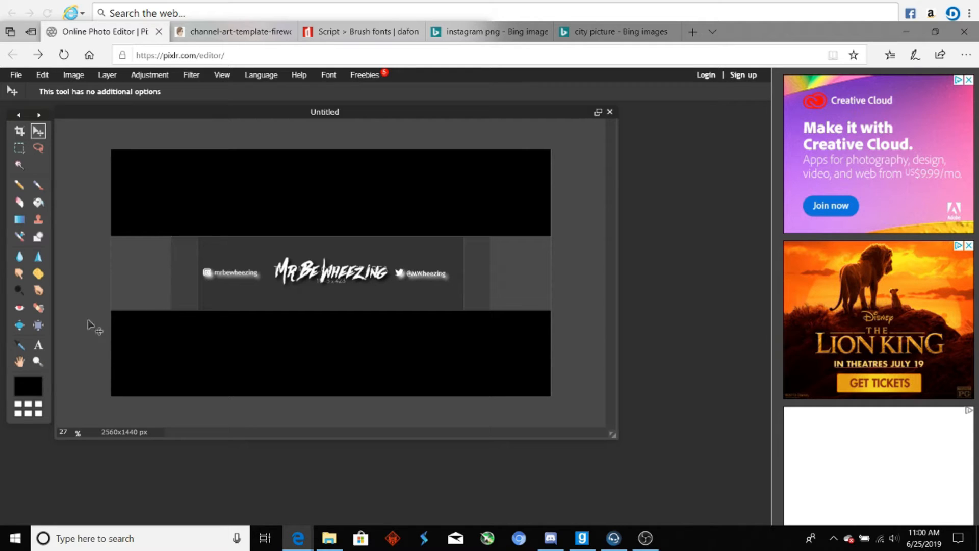
pyautogui.click(43, 242)
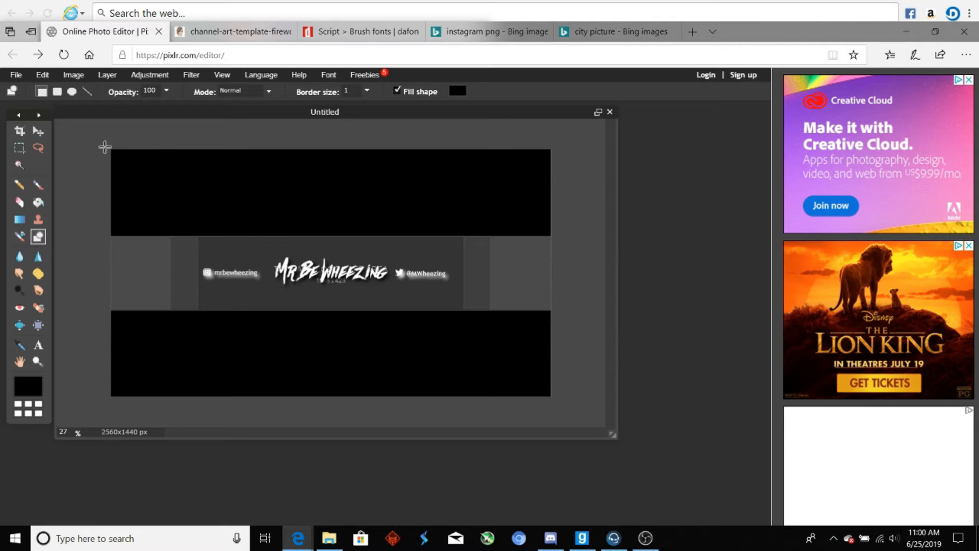
pyautogui.moveTo(108, 147); pyautogui.dragTo(566, 236)
pyautogui.moveTo(103, 402); pyautogui.dragTo(568, 312)
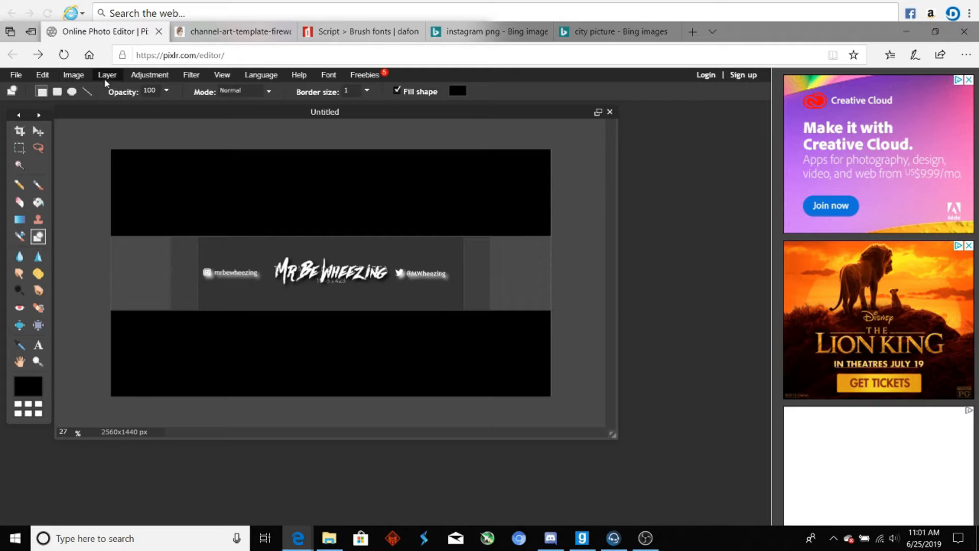
pyautogui.click(107, 77)
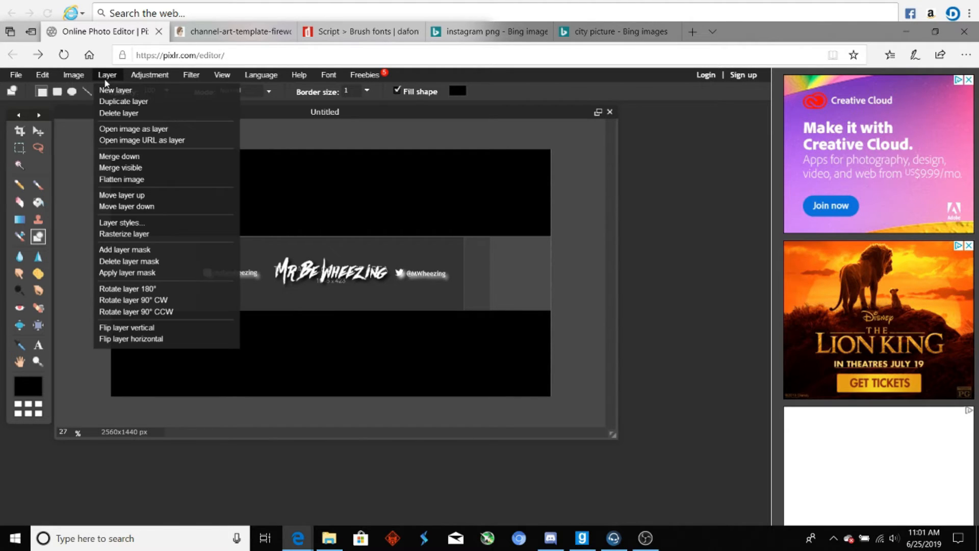
pyautogui.click(140, 196)
pyautogui.press('v')
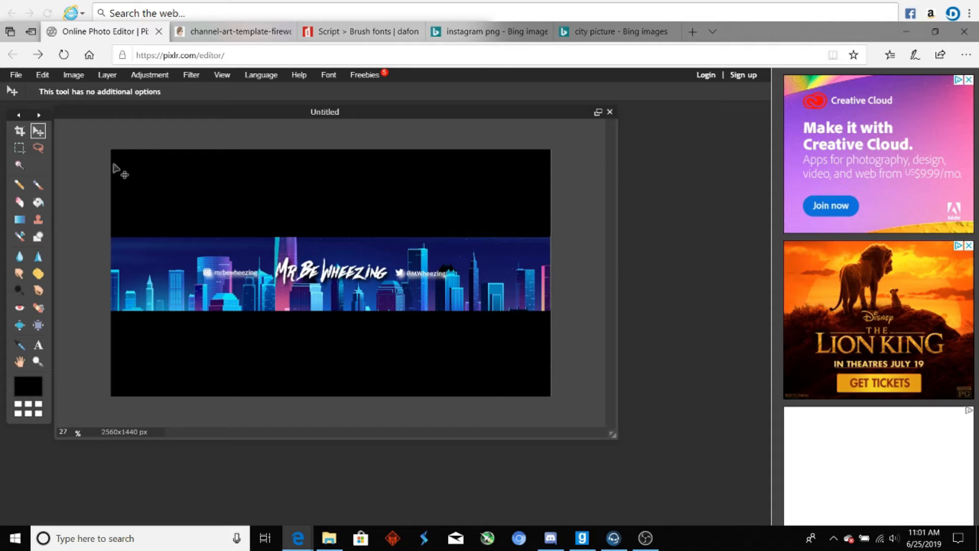
# Step: Recolour the city picture using Hue & Saturation with hue 52, saturation -20 and lightness -2
pyautogui.click(190, 76)
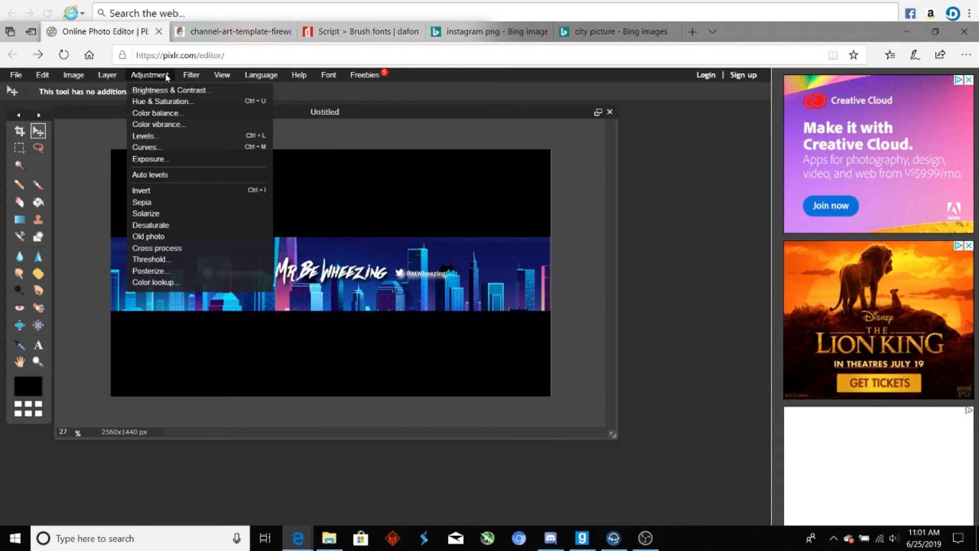
pyautogui.moveTo(144, 81)
pyautogui.click(168, 101)
pyautogui.moveTo(574, 202); pyautogui.dragTo(658, 219)
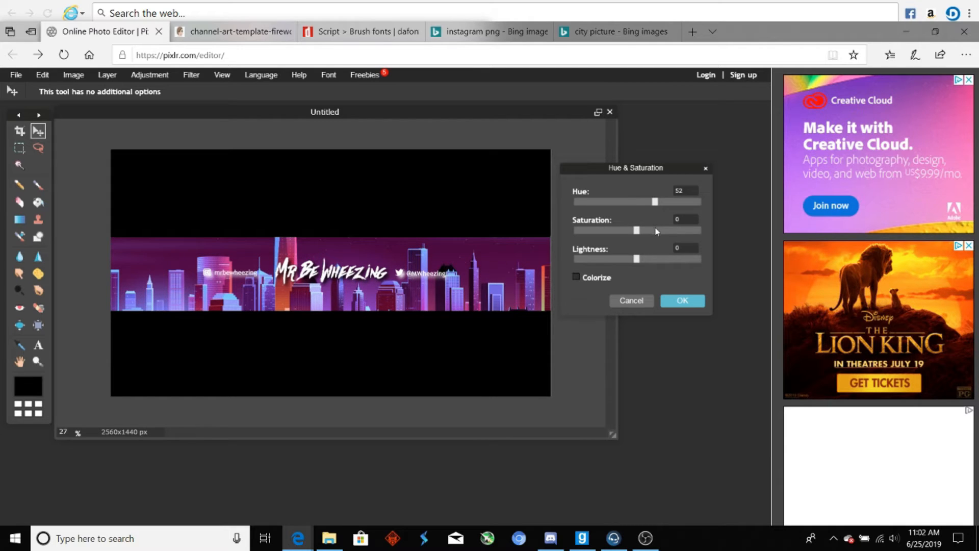
pyautogui.moveTo(658, 234); pyautogui.dragTo(631, 233)
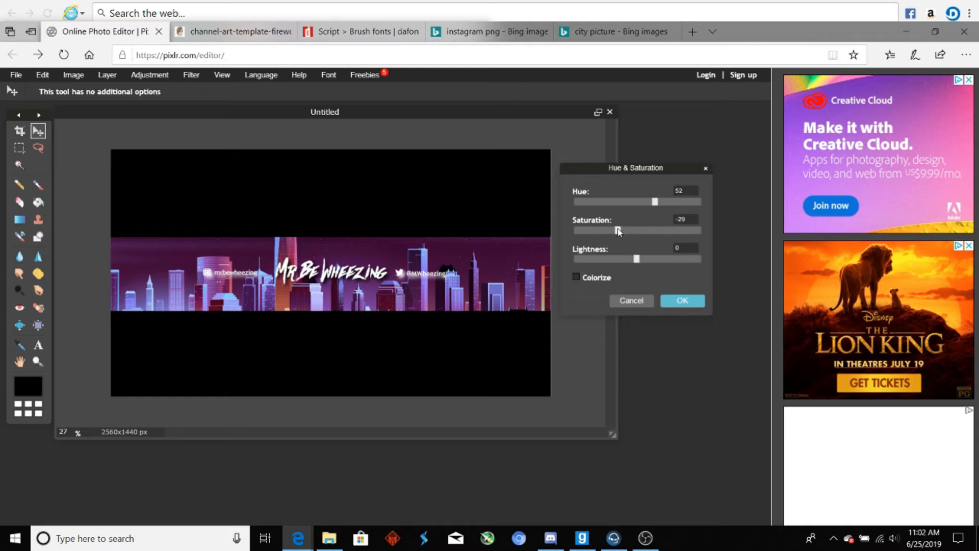
pyautogui.rightClick(592, 227)
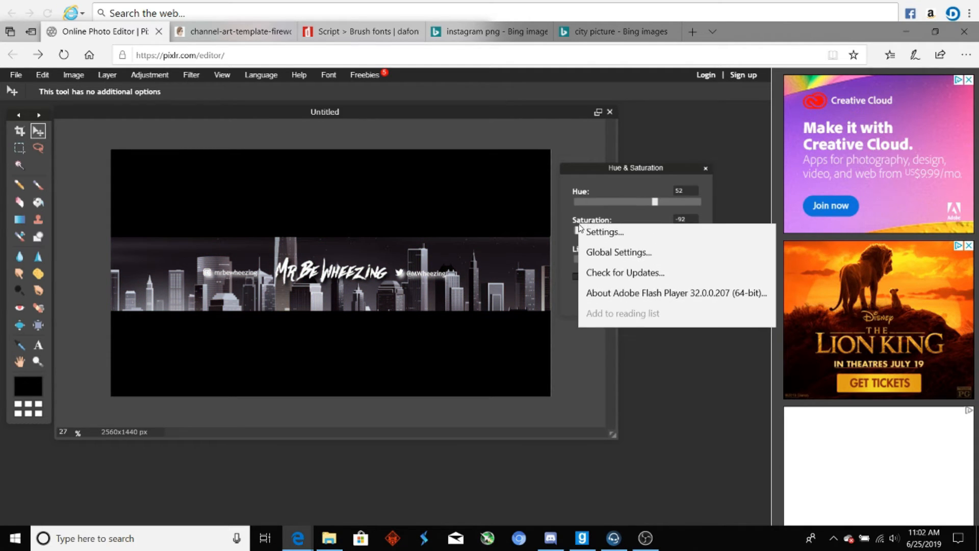
pyautogui.click(592, 224)
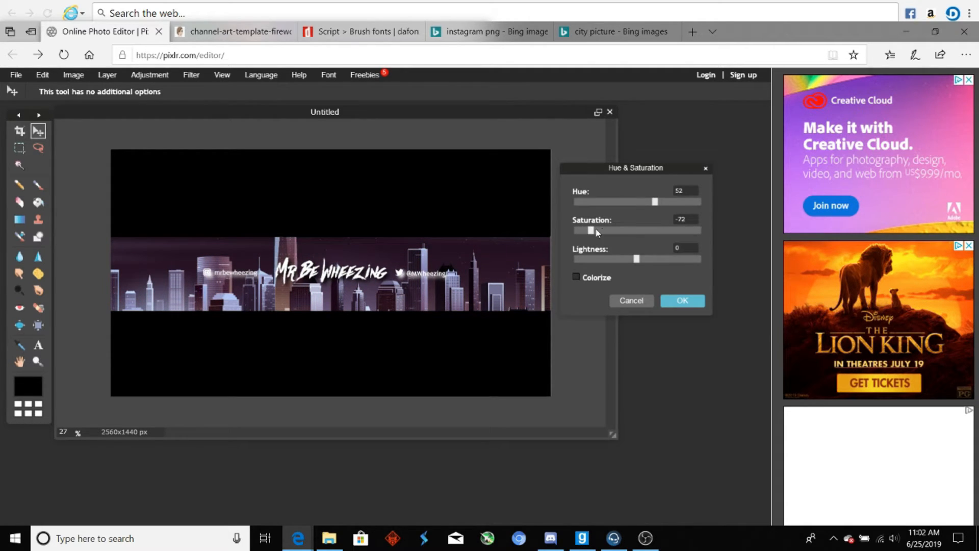
pyautogui.moveTo(594, 232); pyautogui.dragTo(637, 270)
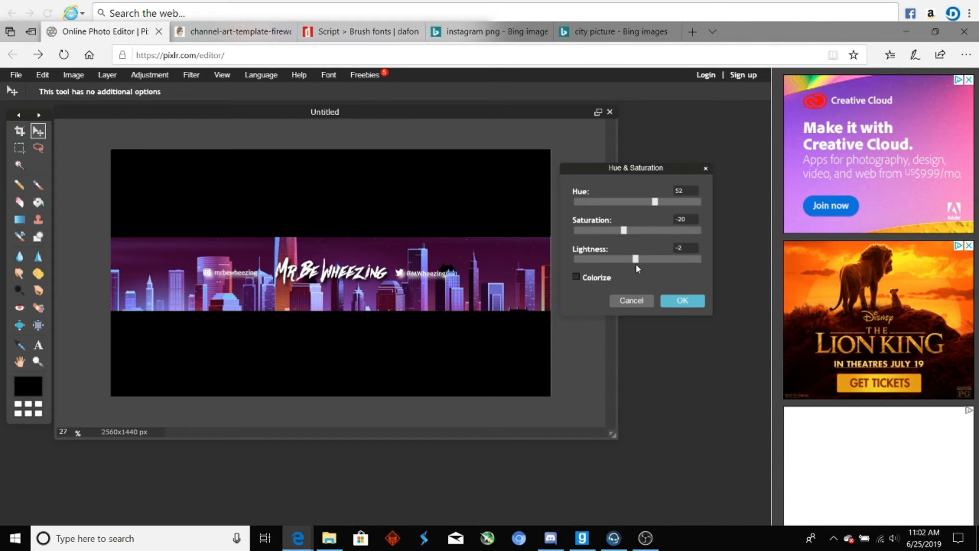
pyautogui.click(682, 302)
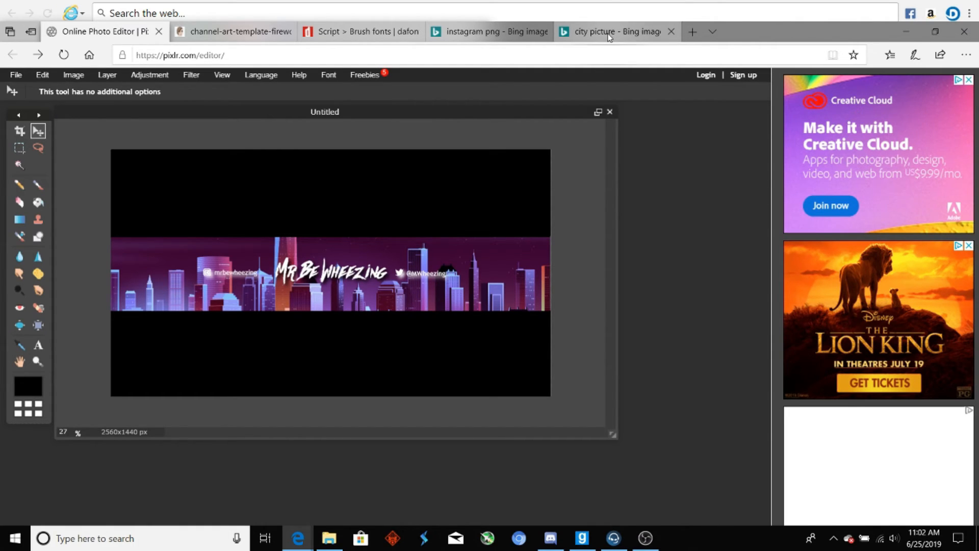
# Step: Search Bing images for "fading circle png" and open the 1192 x 1203 black circle with the soft faded edge
pyautogui.click(608, 35)
pyautogui.press('Escape')
pyautogui.scroll(-3, 106, 92)
pyautogui.click(106, 91)
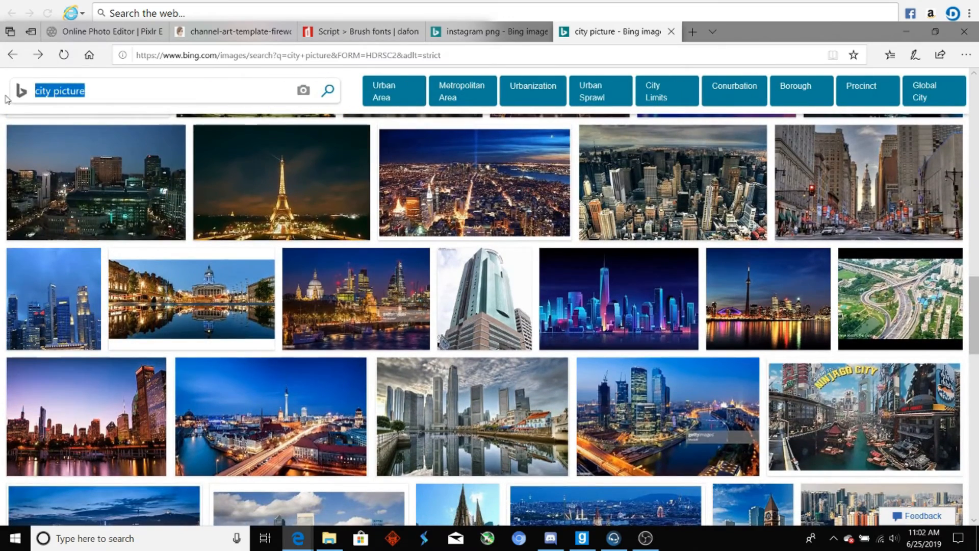
pyautogui.write('fading circle png')
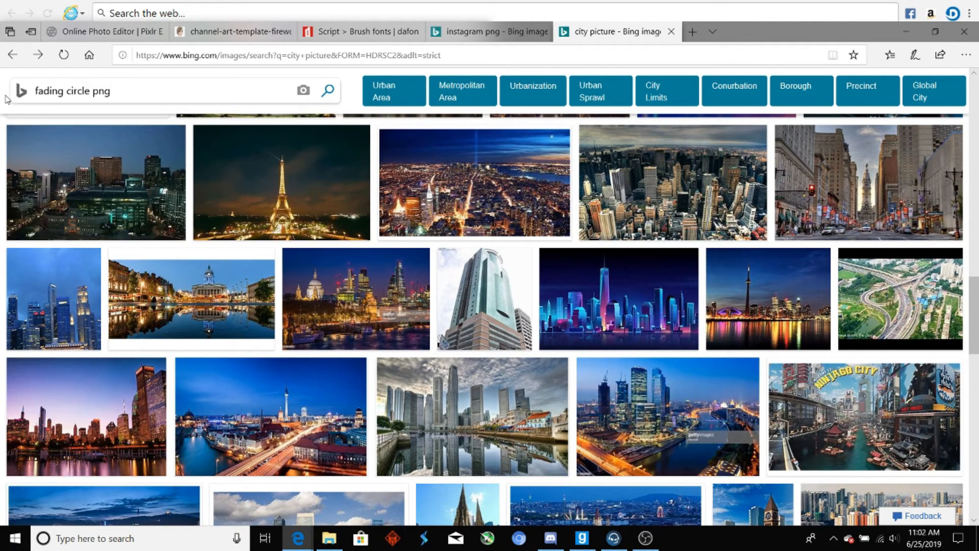
pyautogui.press('Return')
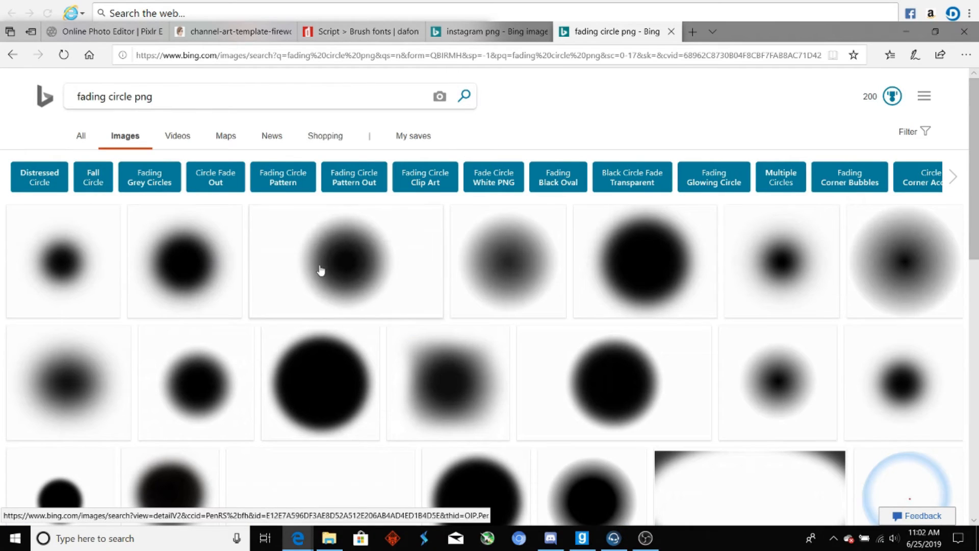
pyautogui.click(168, 260)
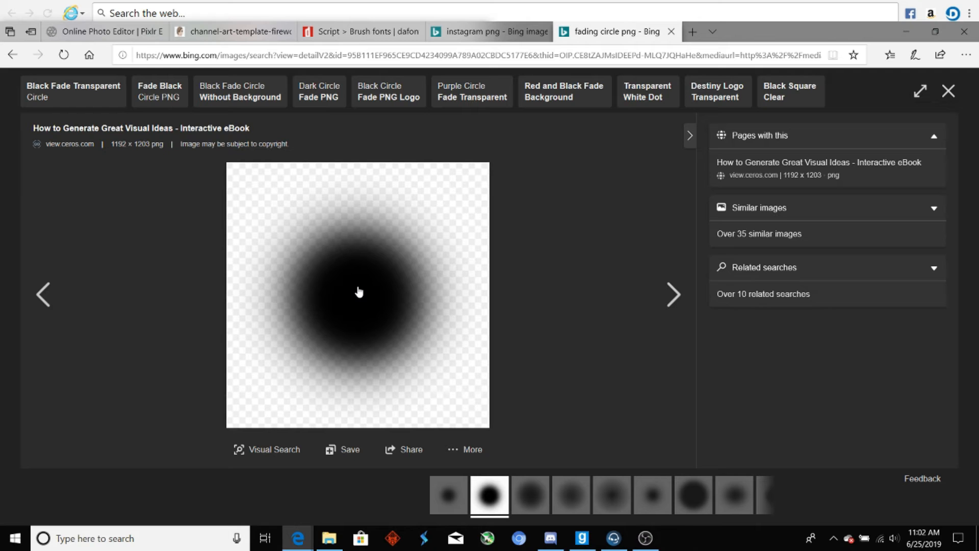
# Step: Save the faded black circle image as a PNG named "shdow" in the Pictures folder
pyautogui.rightClick(359, 292)
pyautogui.click(419, 320)
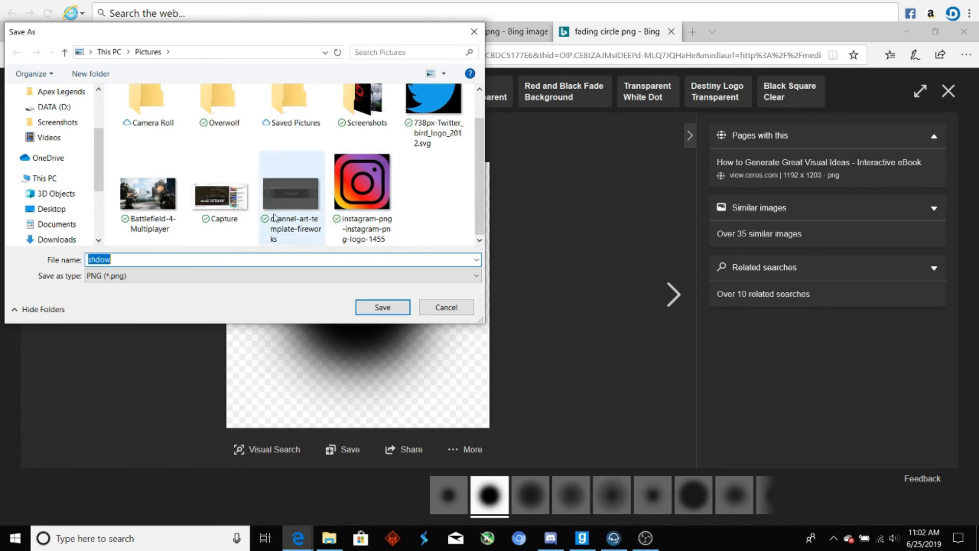
pyautogui.scroll(-2, 53, 219)
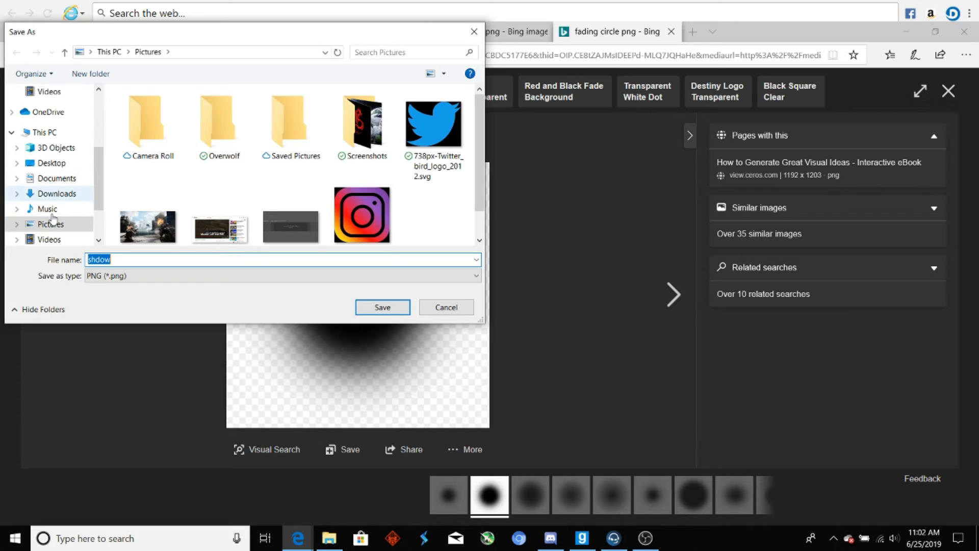
pyautogui.click(51, 210)
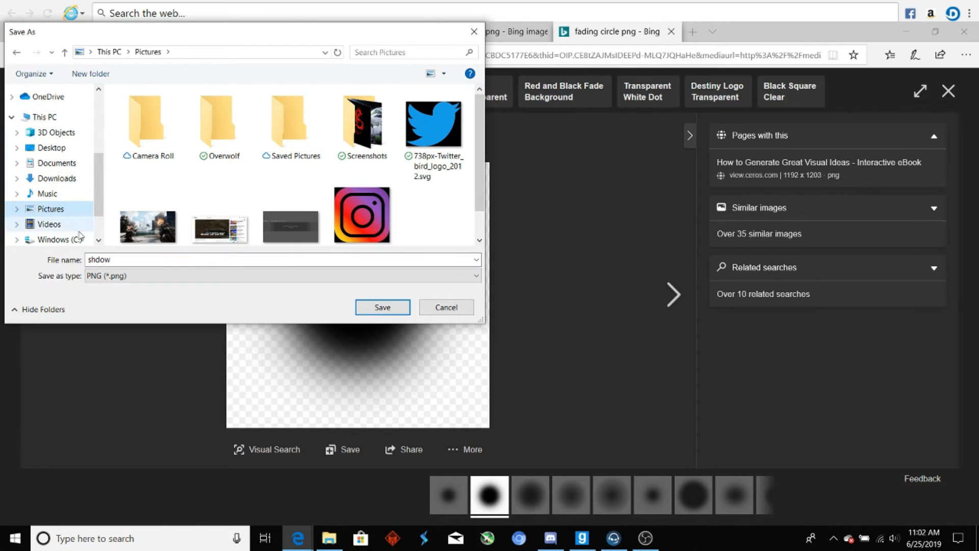
pyautogui.click(383, 308)
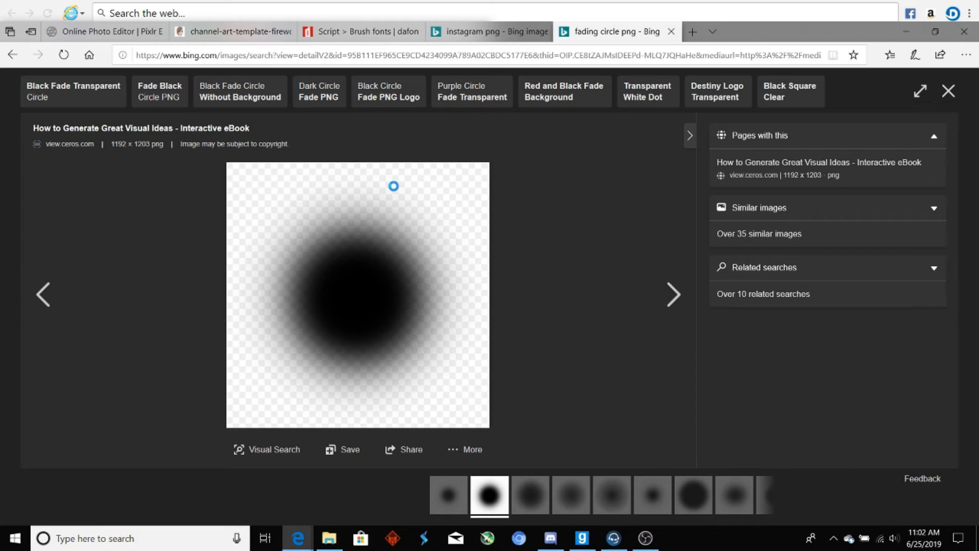
# Step: Switch to Pixlr Editor, open the shdow image as a layer and place it over the left end of the city strip
pyautogui.click(113, 33)
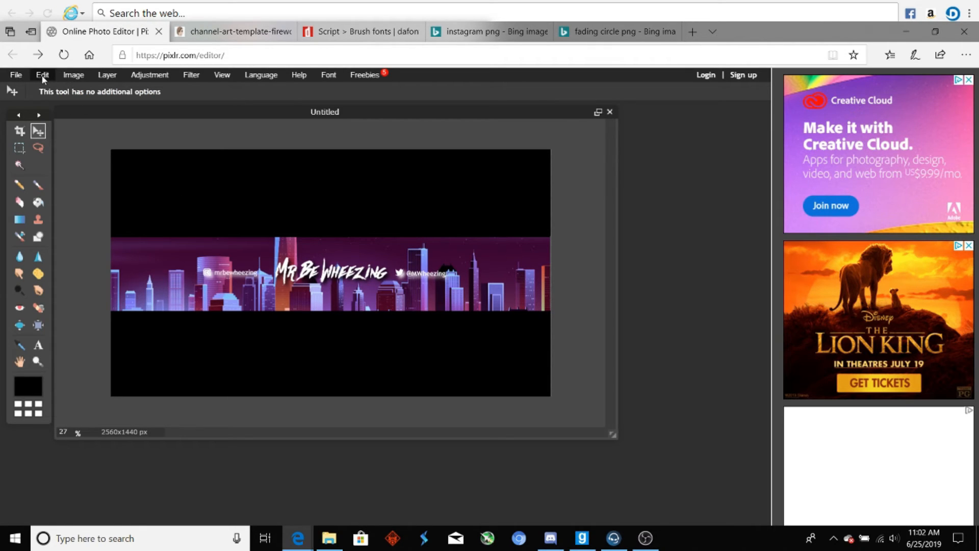
pyautogui.click(101, 80)
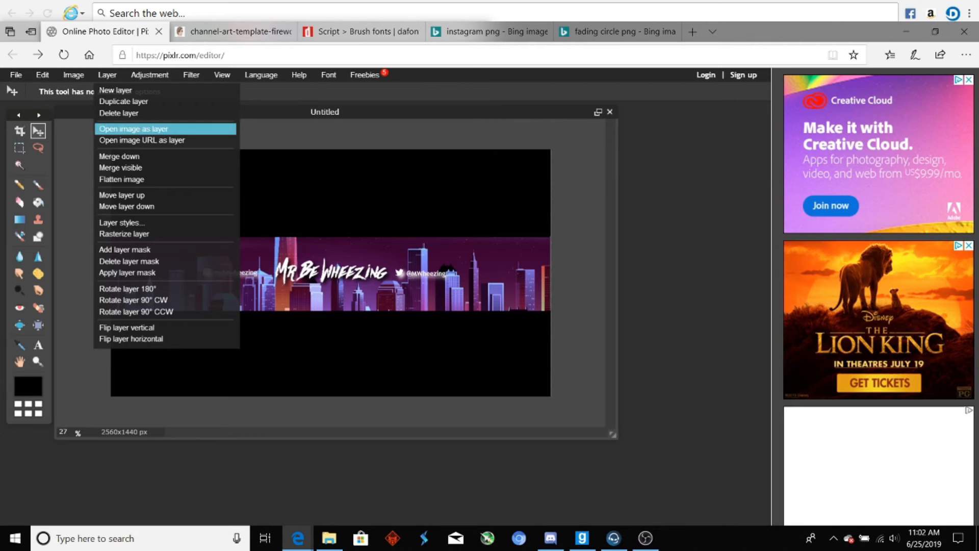
pyautogui.click(133, 129)
pyautogui.scroll(-8, 221, 190)
pyautogui.click(218, 152)
pyautogui.click(368, 308)
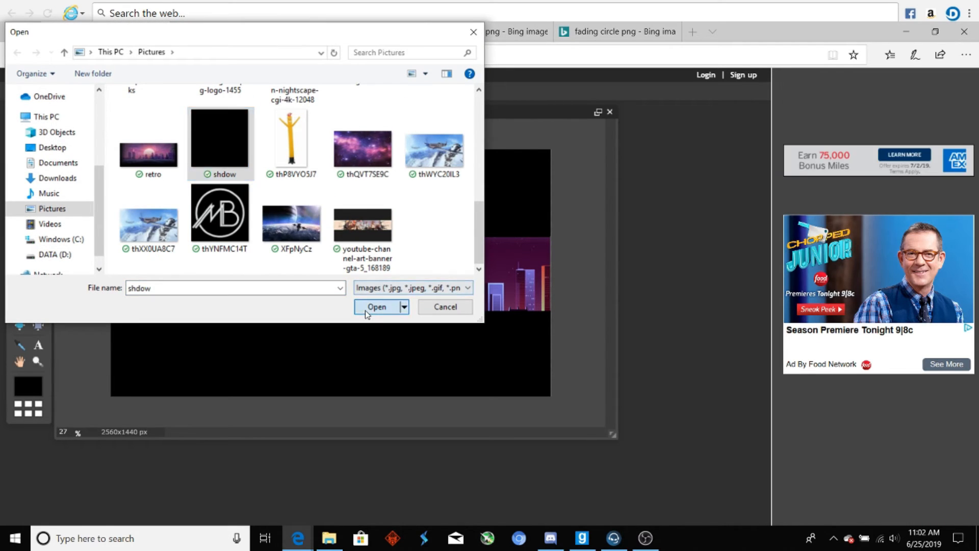
pyautogui.moveTo(343, 306); pyautogui.dragTo(127, 293)
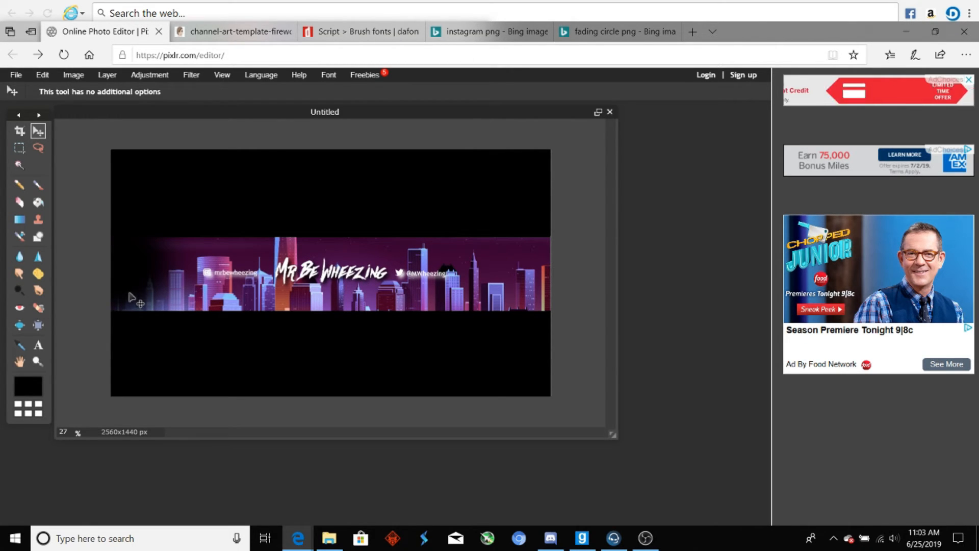
# Step: Free transform the left shadow layer to be taller and narrower, shift it slightly outward and apply the changes
pyautogui.click(45, 76)
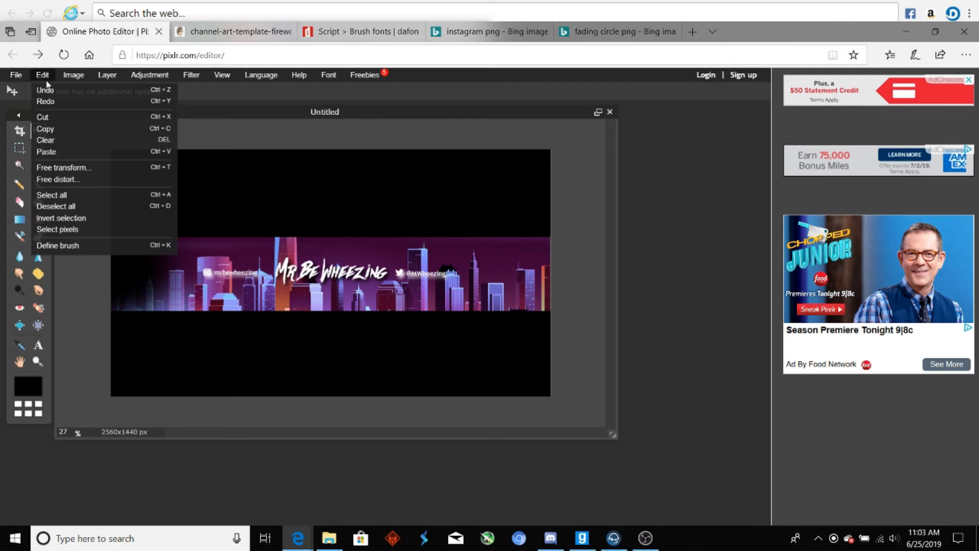
pyautogui.click(74, 172)
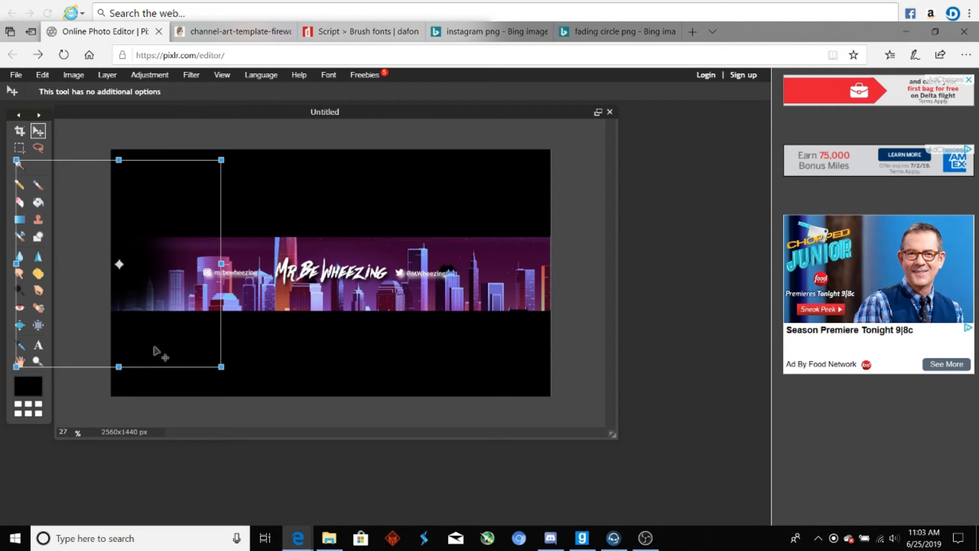
pyautogui.moveTo(222, 367); pyautogui.dragTo(211, 451)
pyautogui.moveTo(136, 297); pyautogui.dragTo(124, 314)
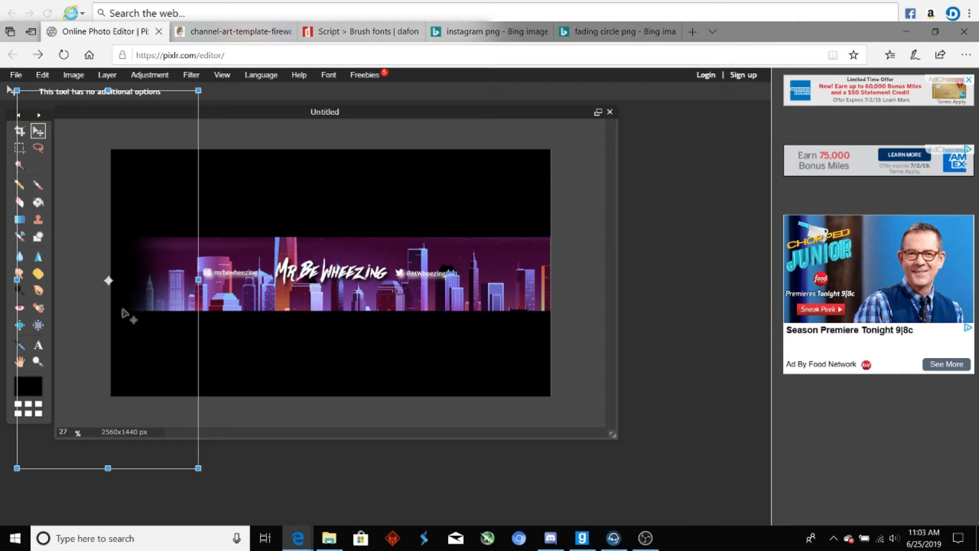
pyautogui.click(578, 179)
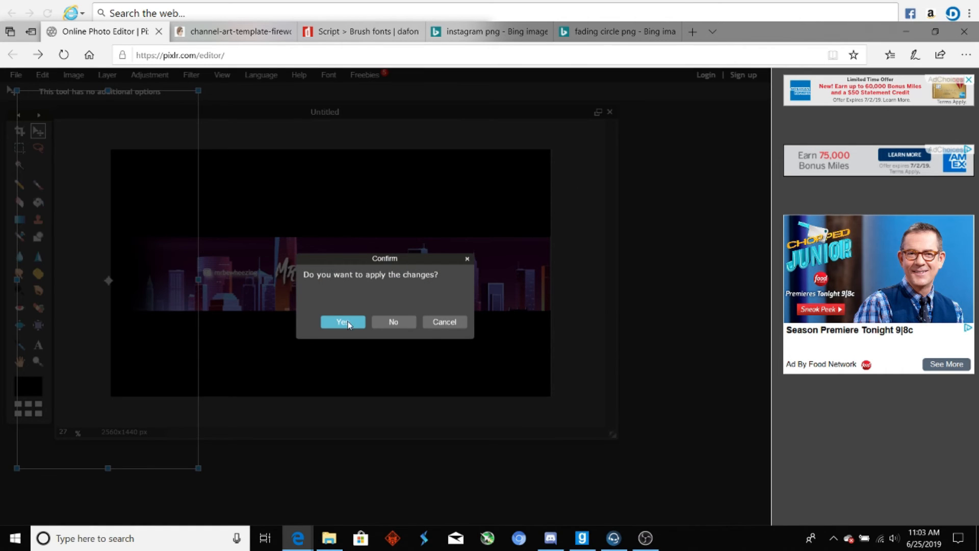
pyautogui.click(342, 322)
pyautogui.rightClick(131, 276)
# Step: Open the shdow image as another layer and place it over the right end of the city strip
pyautogui.click(107, 74)
pyautogui.click(161, 134)
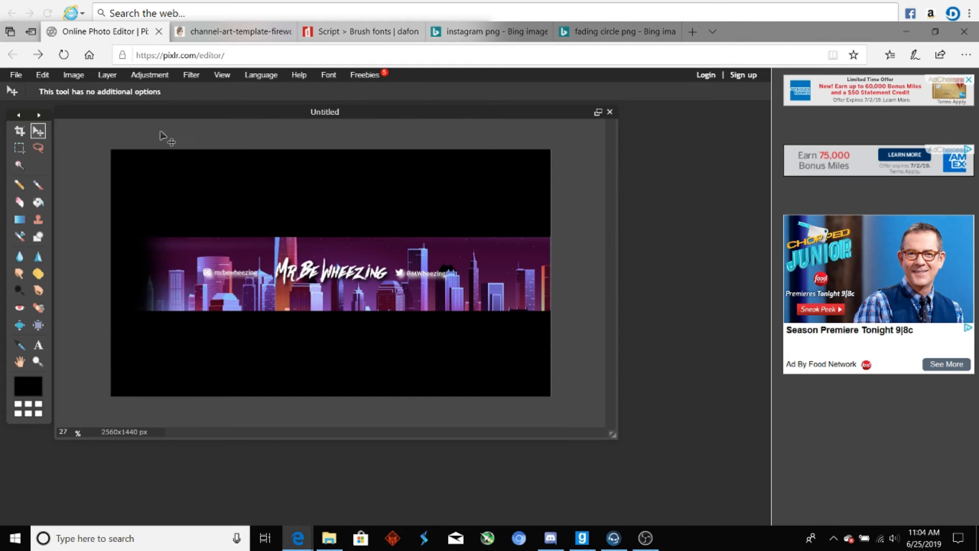
pyautogui.scroll(-4, 272, 192)
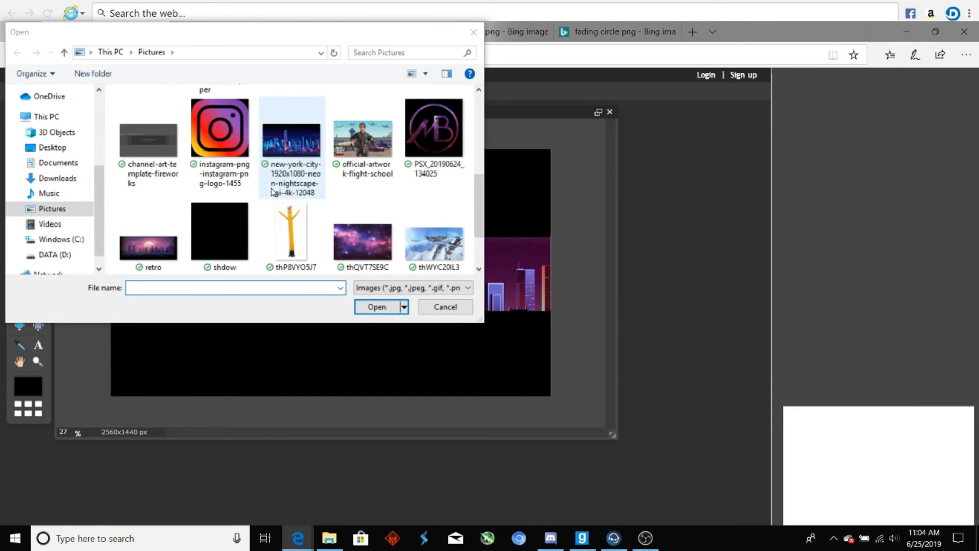
pyautogui.click(225, 224)
pyautogui.press('Return')
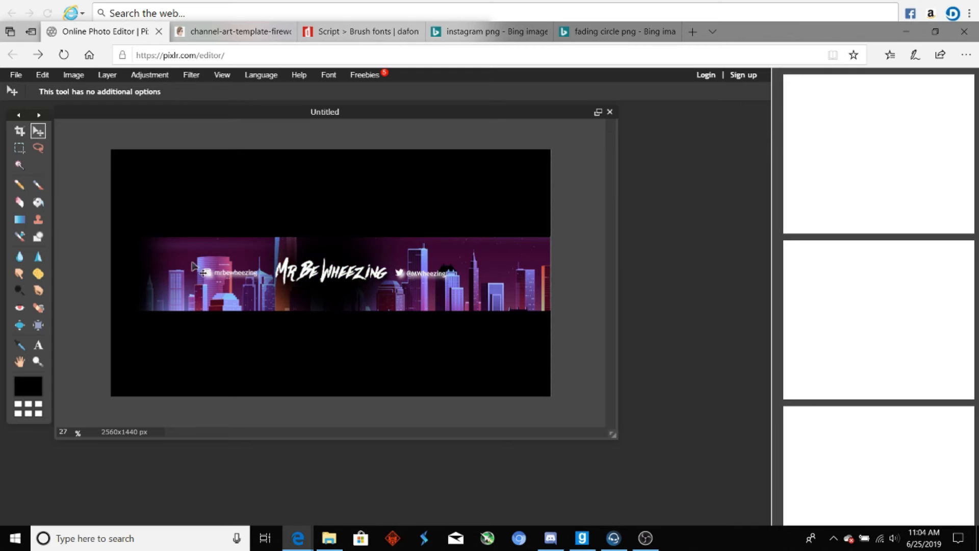
pyautogui.moveTo(329, 257); pyautogui.dragTo(546, 253)
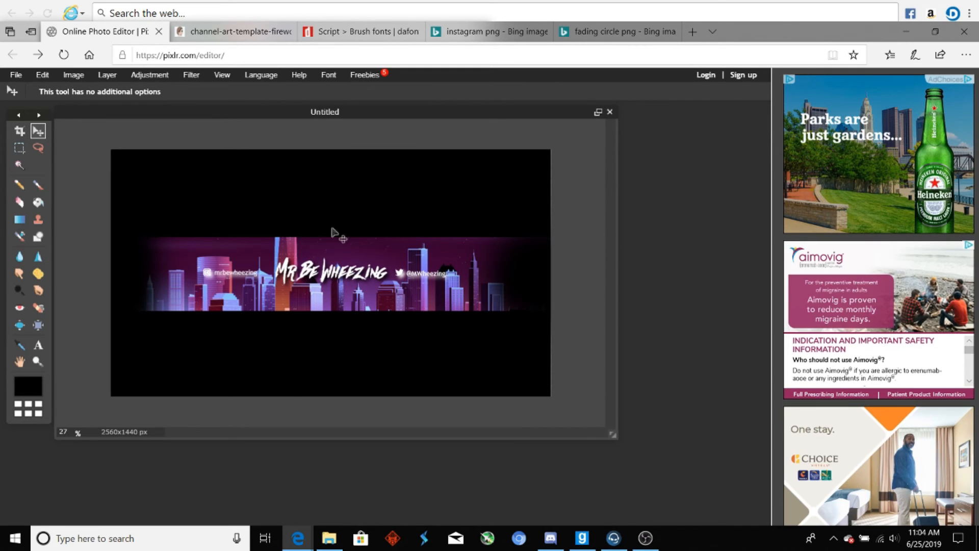
# Step: Free transform the right shadow layer to be taller and narrower, nudge it outward and apply the changes
pyautogui.click(42, 75)
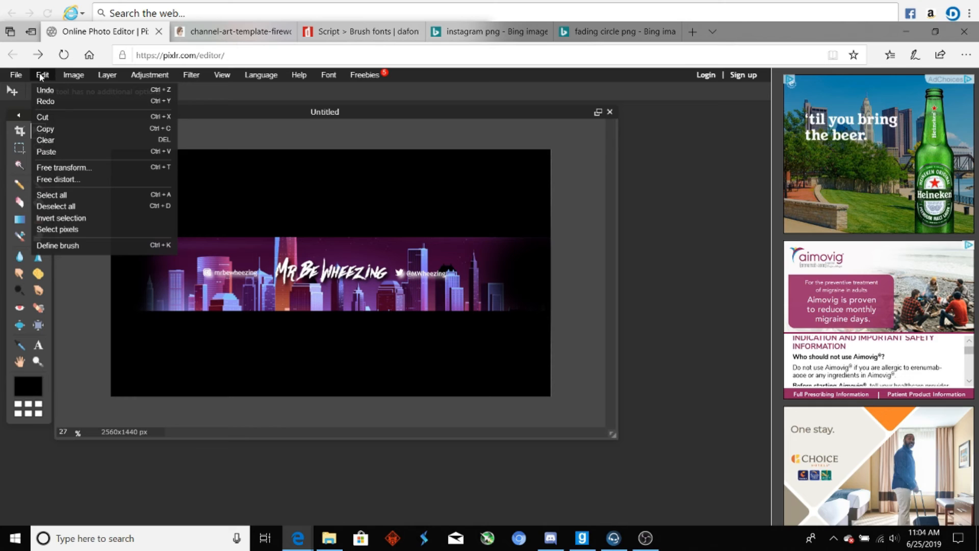
pyautogui.click(94, 167)
pyautogui.moveTo(439, 170); pyautogui.dragTo(461, 105)
pyautogui.moveTo(529, 259); pyautogui.dragTo(540, 262)
pyautogui.click(675, 206)
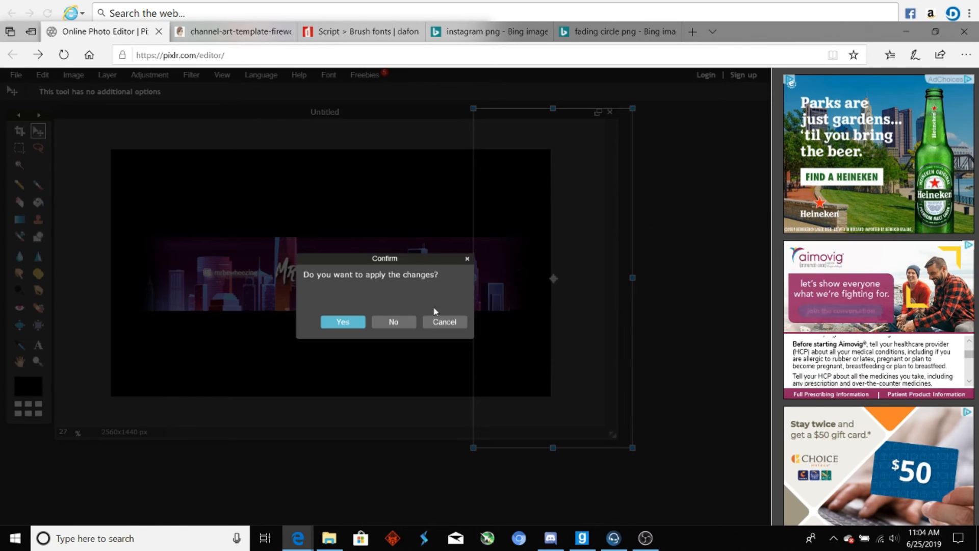
pyautogui.click(342, 322)
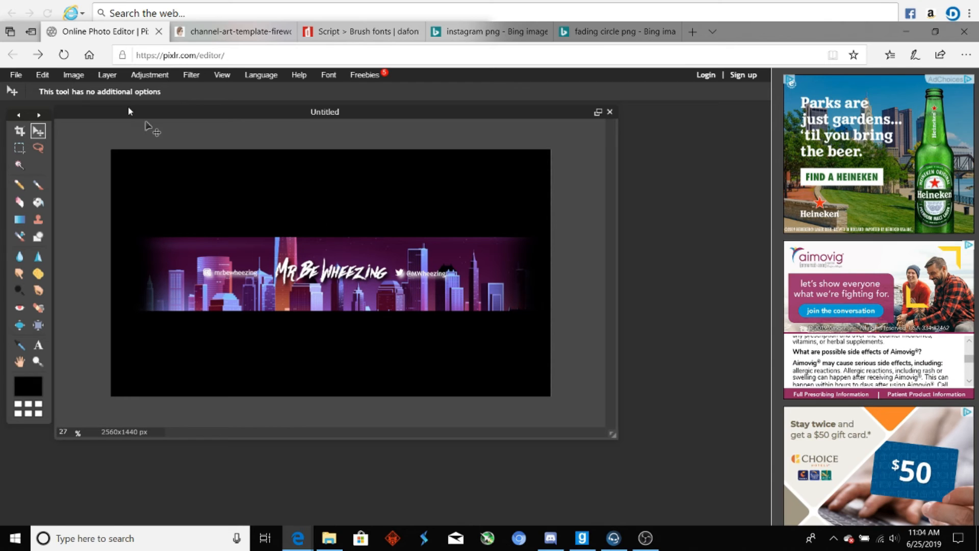
# Step: Save the banner to the Pictures folder as a JPEG named "Example banner" at quality 100
pyautogui.click(17, 77)
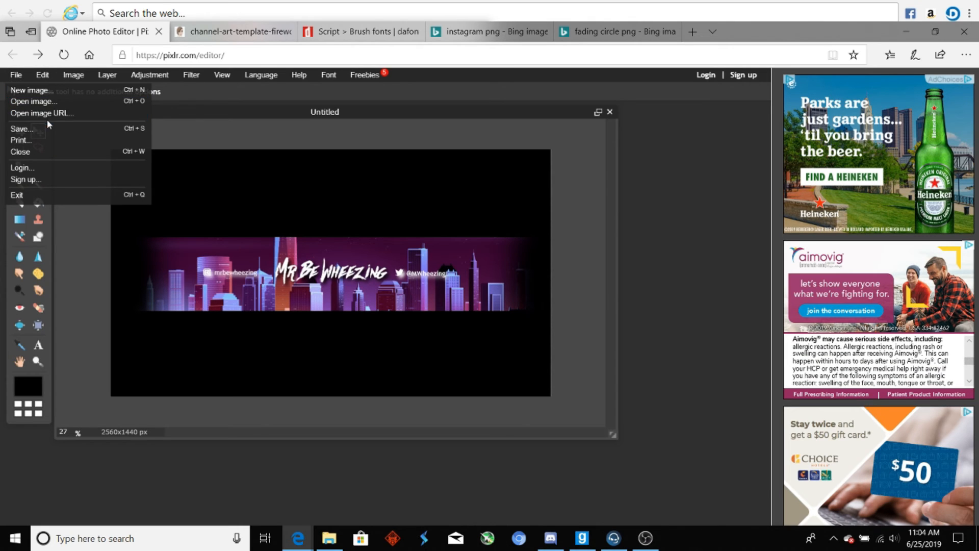
pyautogui.click(21, 129)
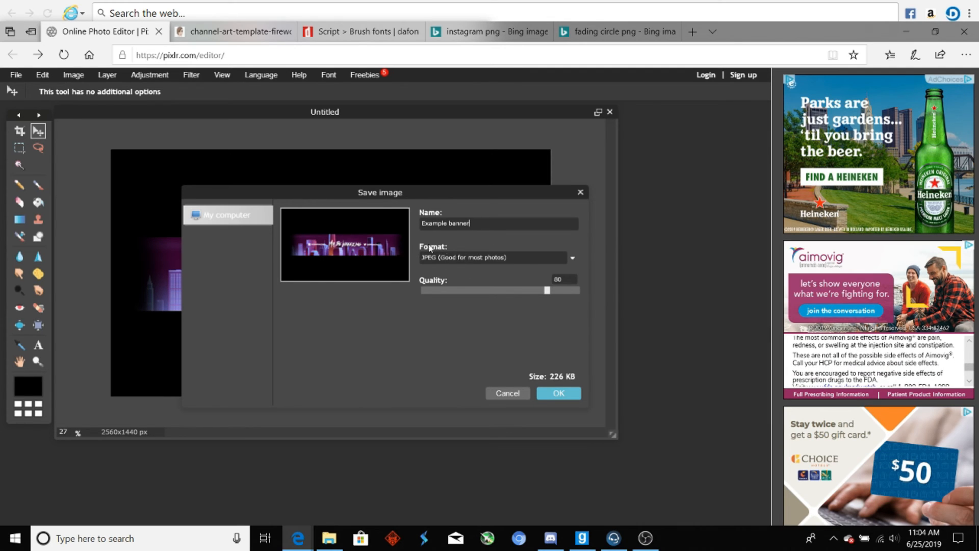
pyautogui.moveTo(547, 290); pyautogui.dragTo(581, 290)
pyautogui.press('Return')
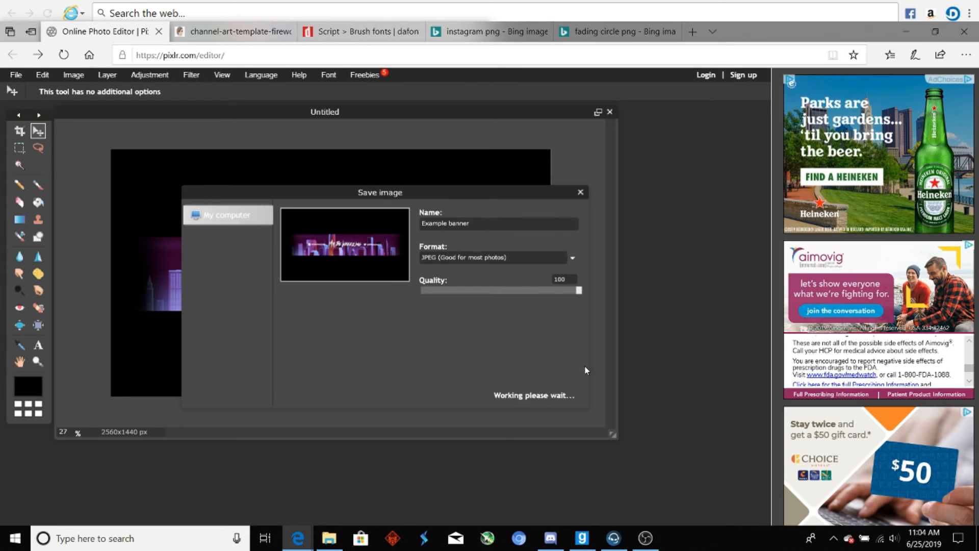
pyautogui.click(557, 393)
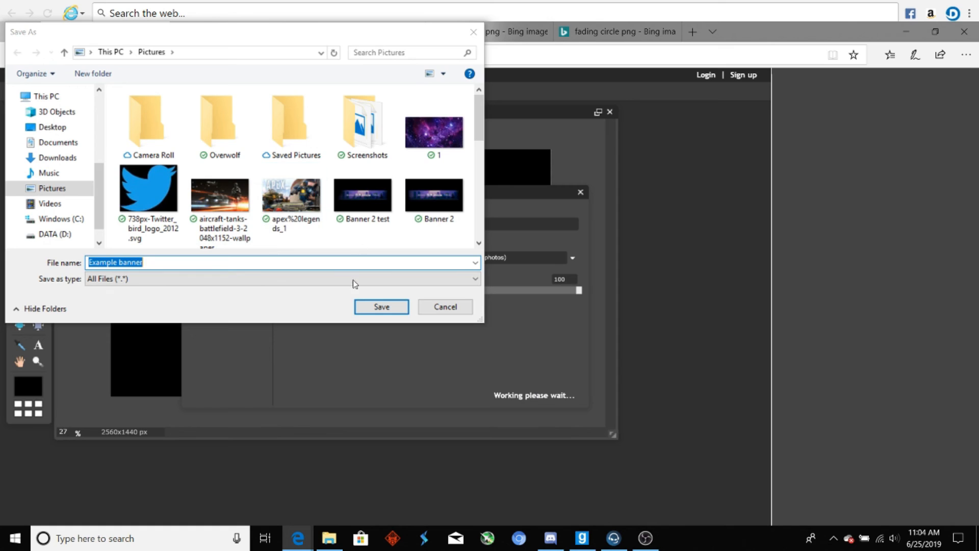
pyautogui.click(364, 307)
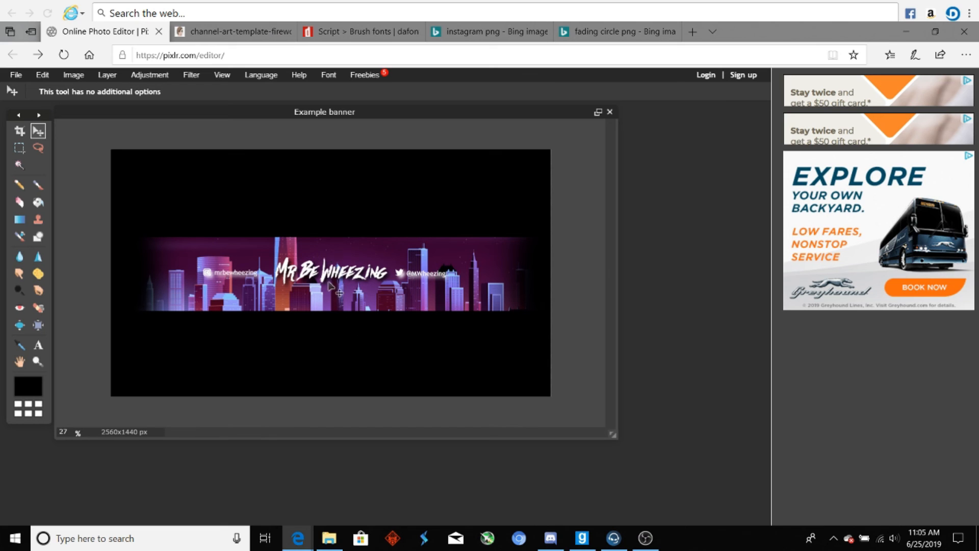
# Step: Open YouTube in a new browser tab, go to your own channel and start editing its channel art
pyautogui.click(692, 31)
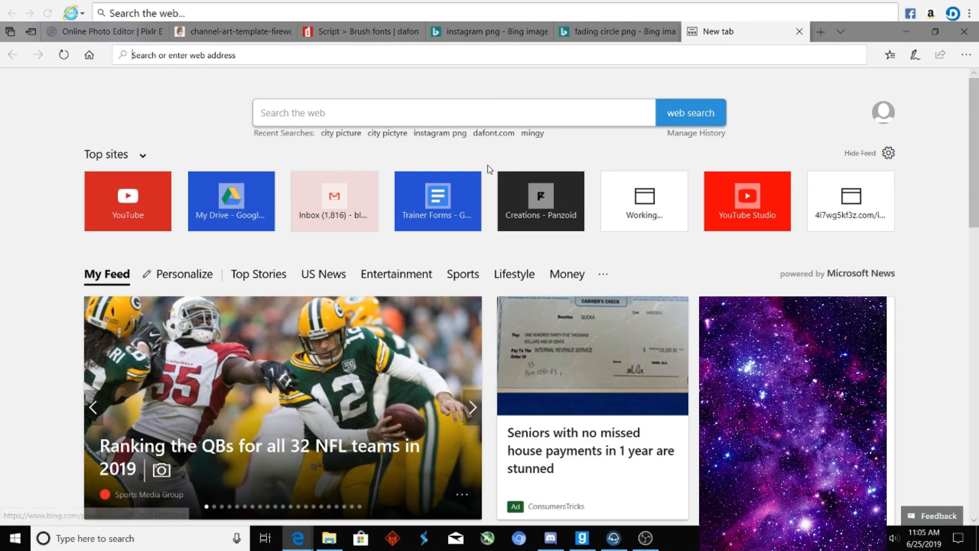
pyautogui.click(155, 205)
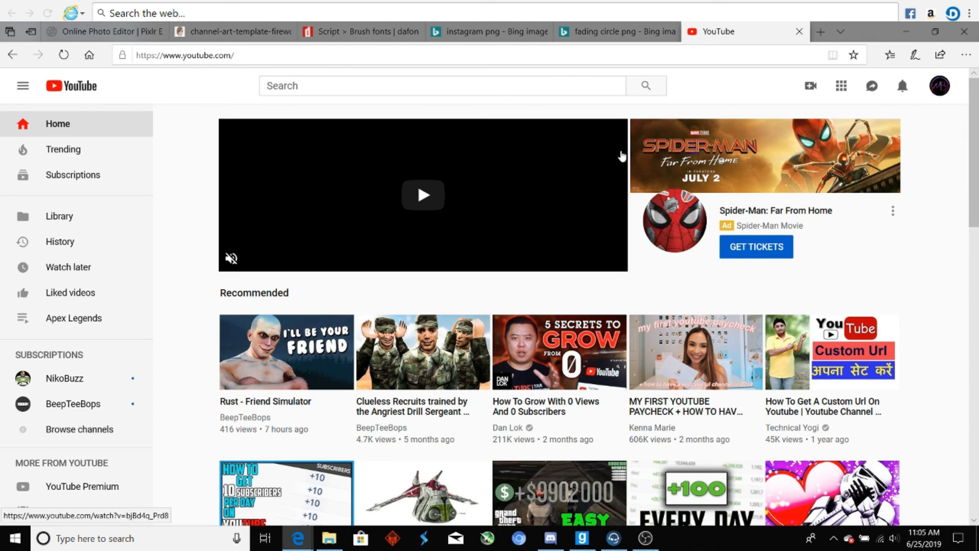
pyautogui.click(940, 86)
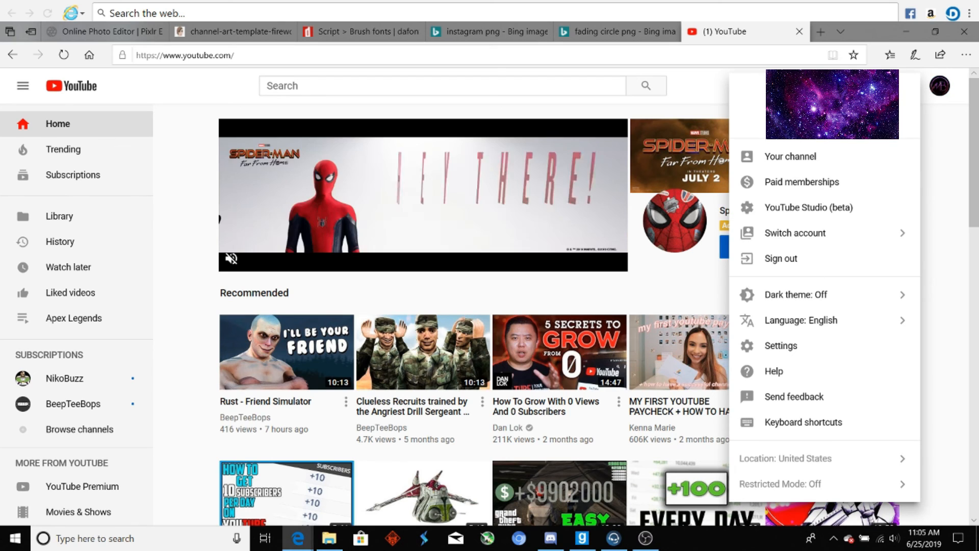
pyautogui.click(808, 158)
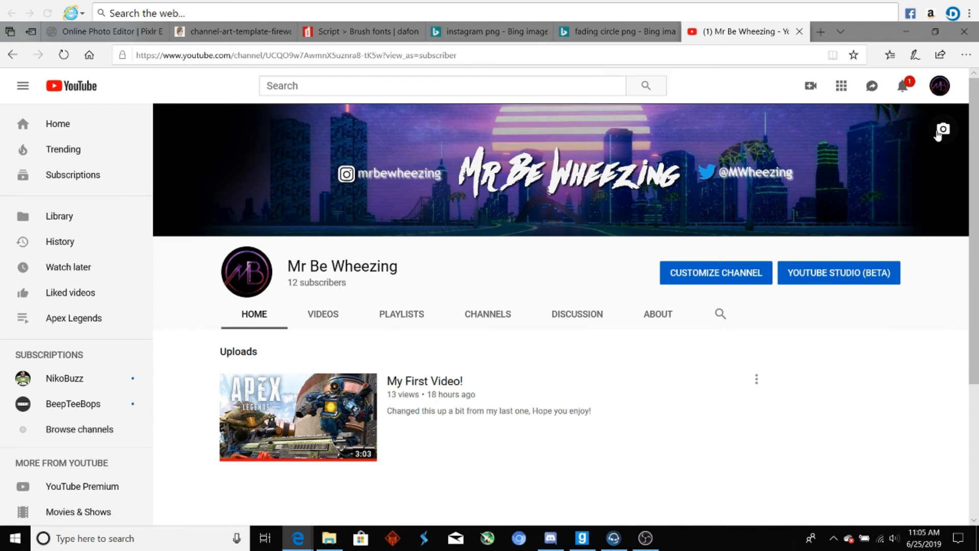
pyautogui.click(942, 129)
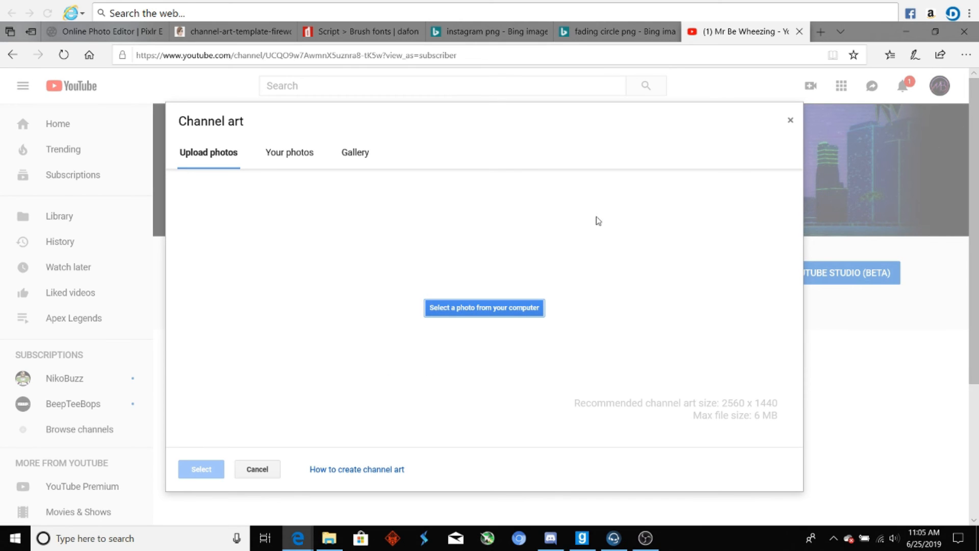
# Step: Upload the "Example banner" image from the Pictures folder and apply it as the channel art
pyautogui.click(462, 308)
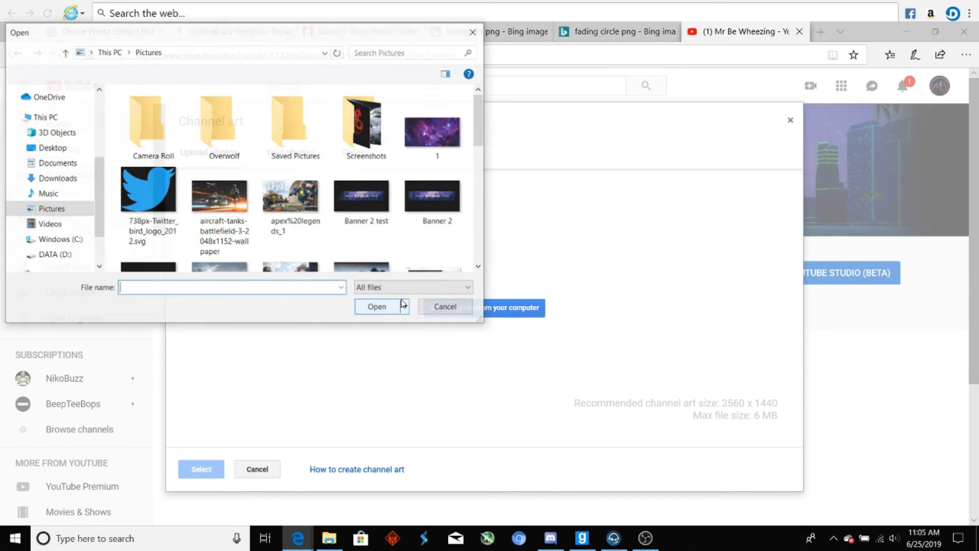
pyautogui.scroll(-5, 249, 197)
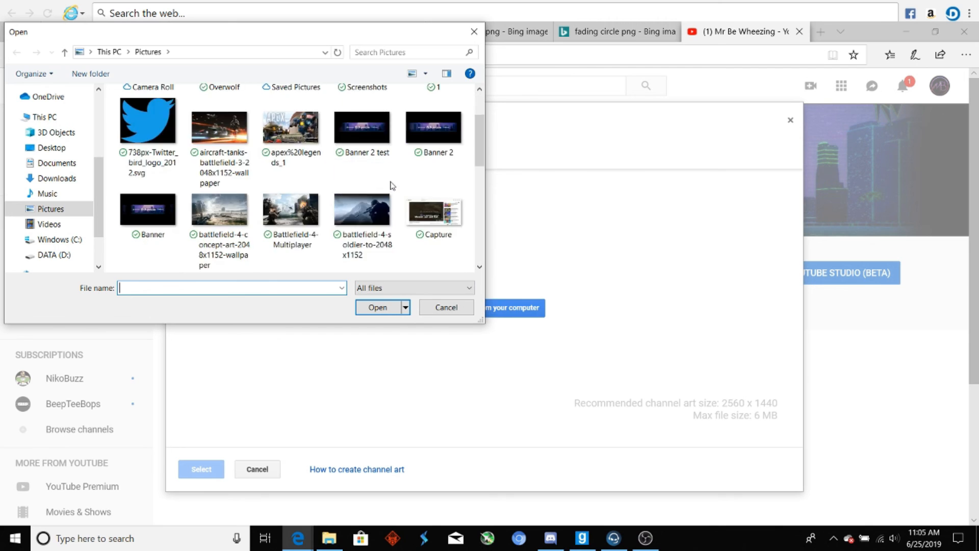
pyautogui.scroll(5, 249, 197)
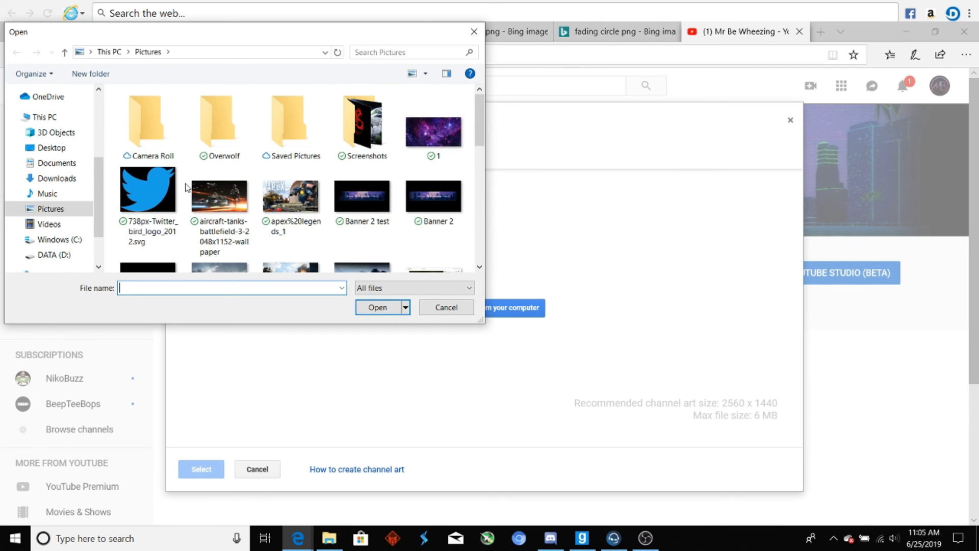
pyautogui.scroll(-3, 187, 187)
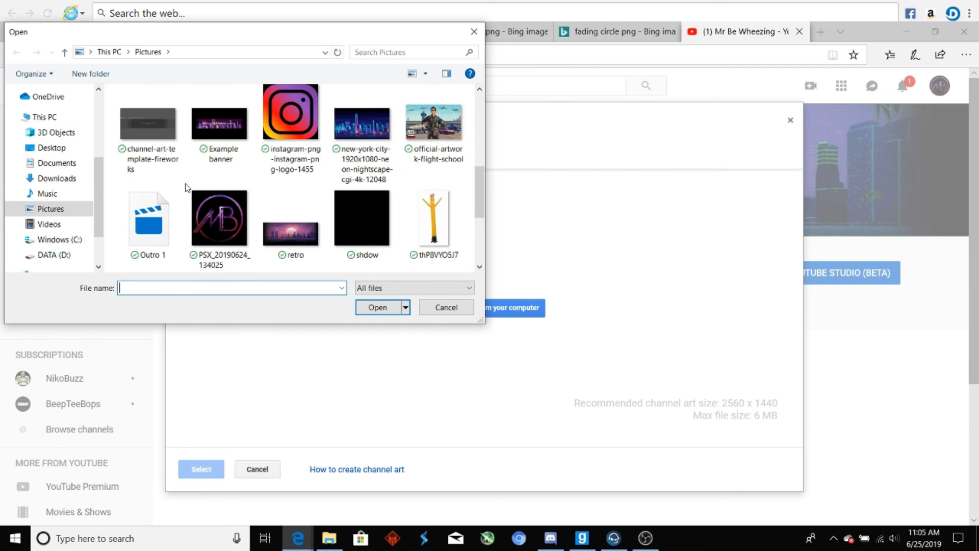
pyautogui.click(209, 136)
pyautogui.click(378, 307)
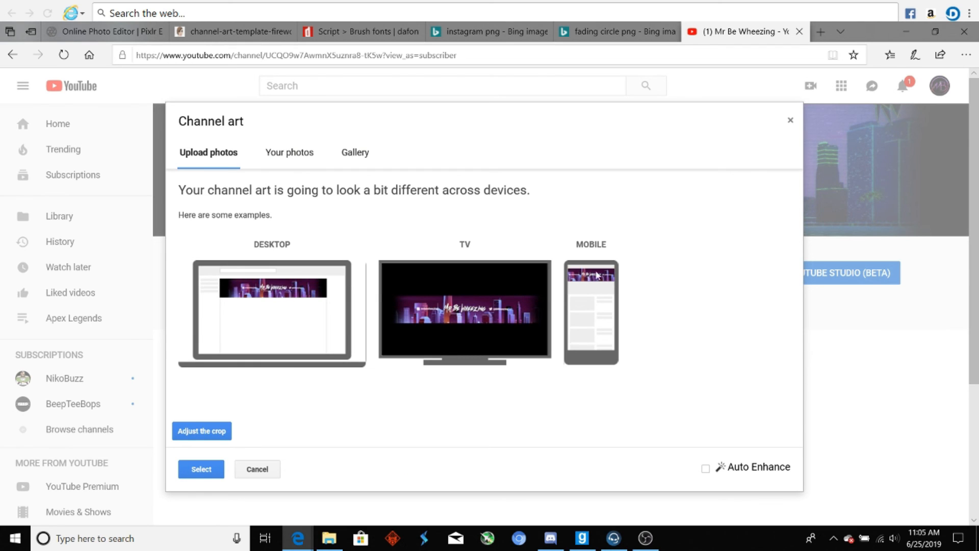
pyautogui.click(203, 469)
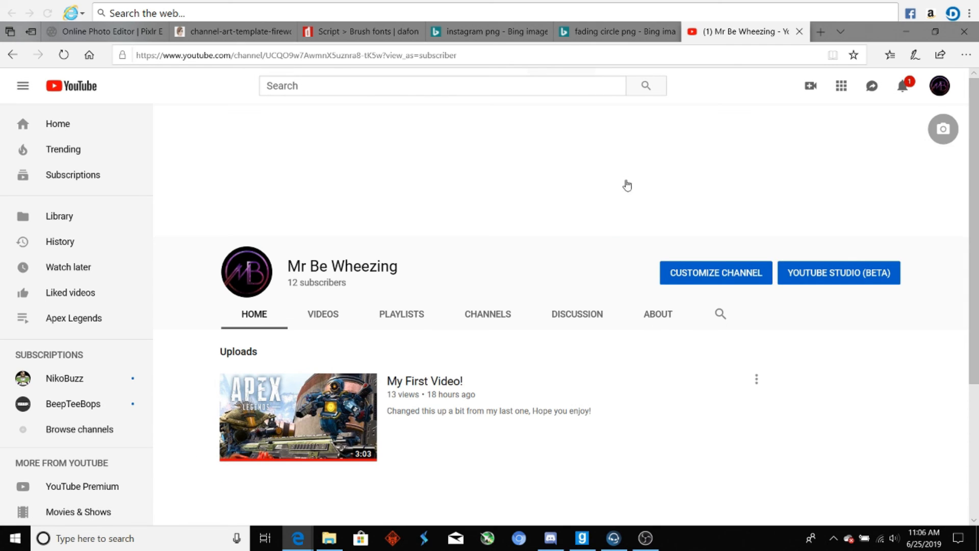